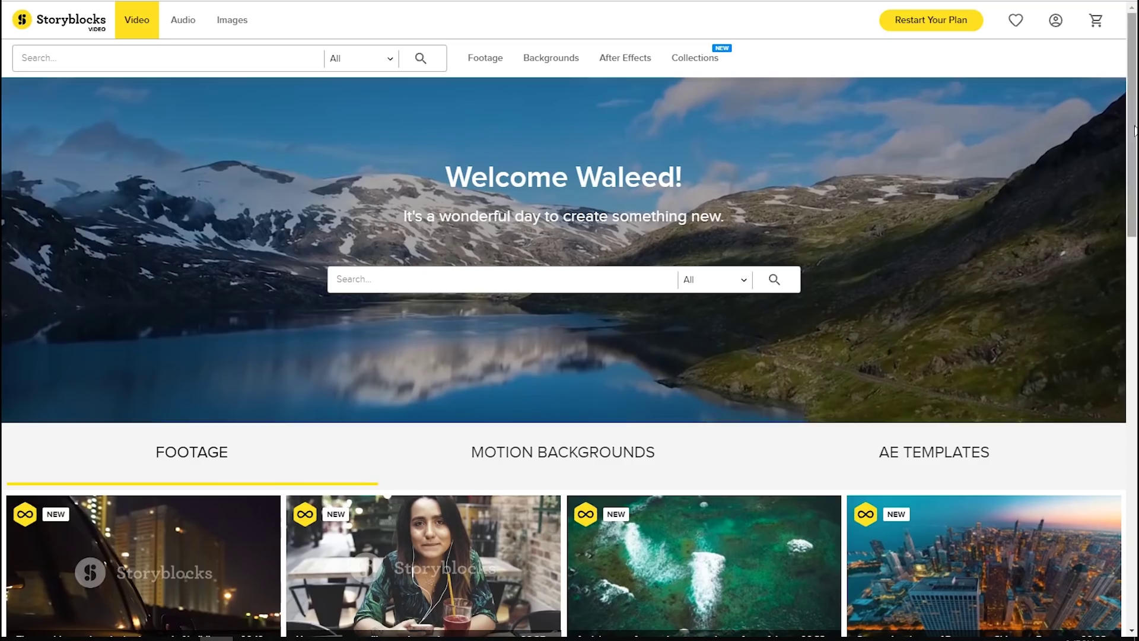
Step: Search the Storyblocks video library for "aerial drone footage", look over the media categories and preview several clips
{"action": "mouse_move", "coordinate": [1134, 130]}
{"action": "left_mouse_down"}
{"action": "mouse_move", "coordinate": [1135, 501]}
{"action": "mouse_move", "coordinate": [1134, 130]}
{"action": "left_mouse_up"}
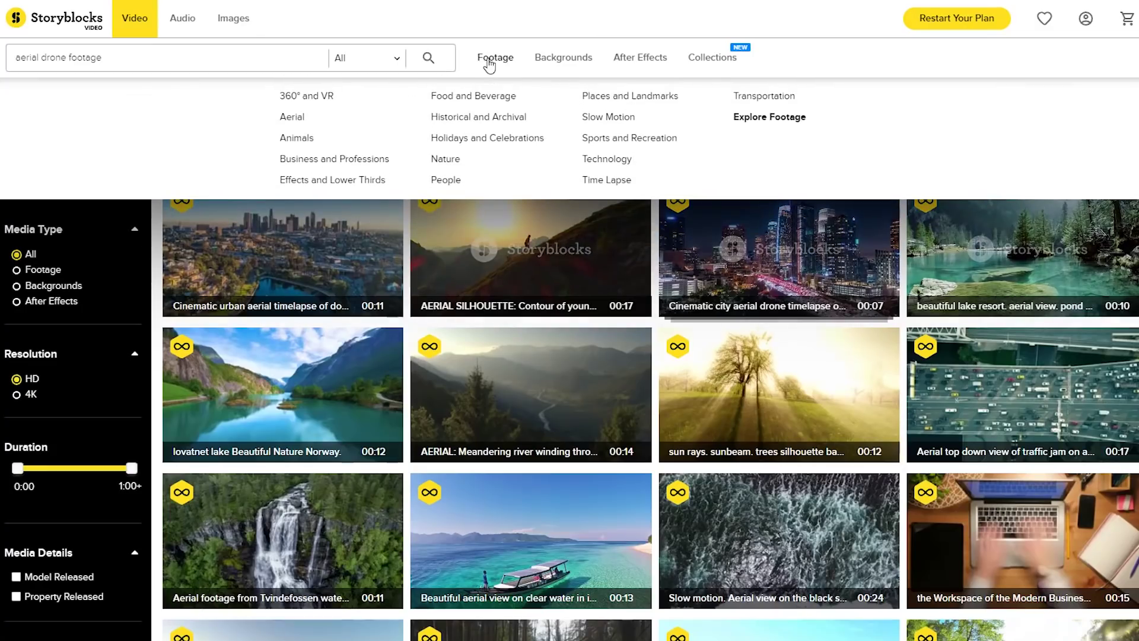
{"action": "mouse_move", "coordinate": [571, 65]}
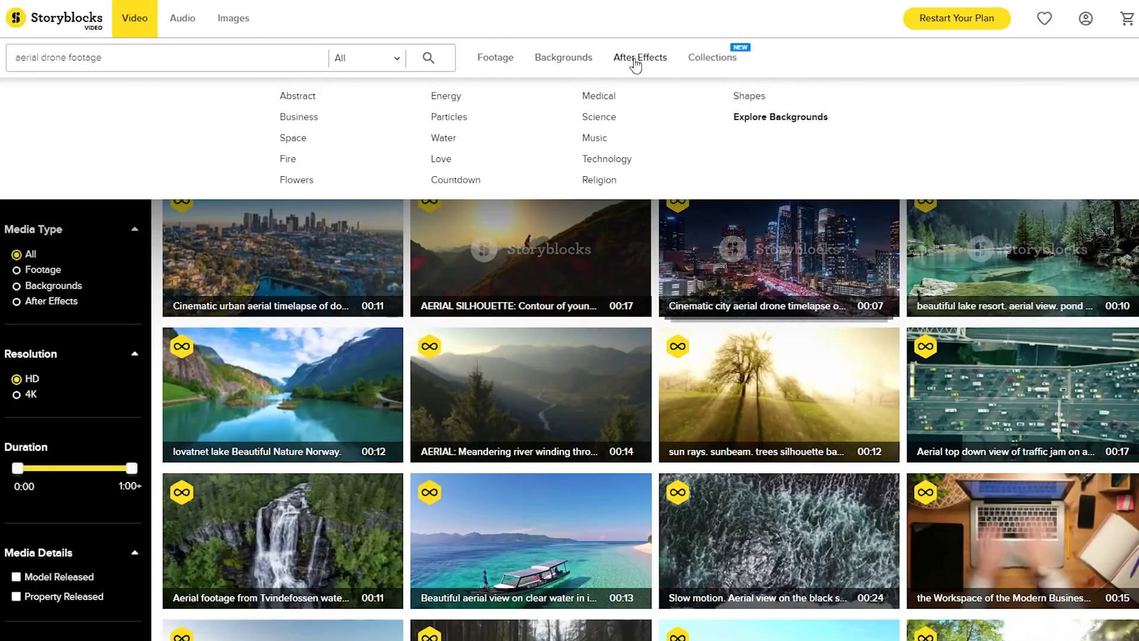
{"action": "mouse_move", "coordinate": [641, 65]}
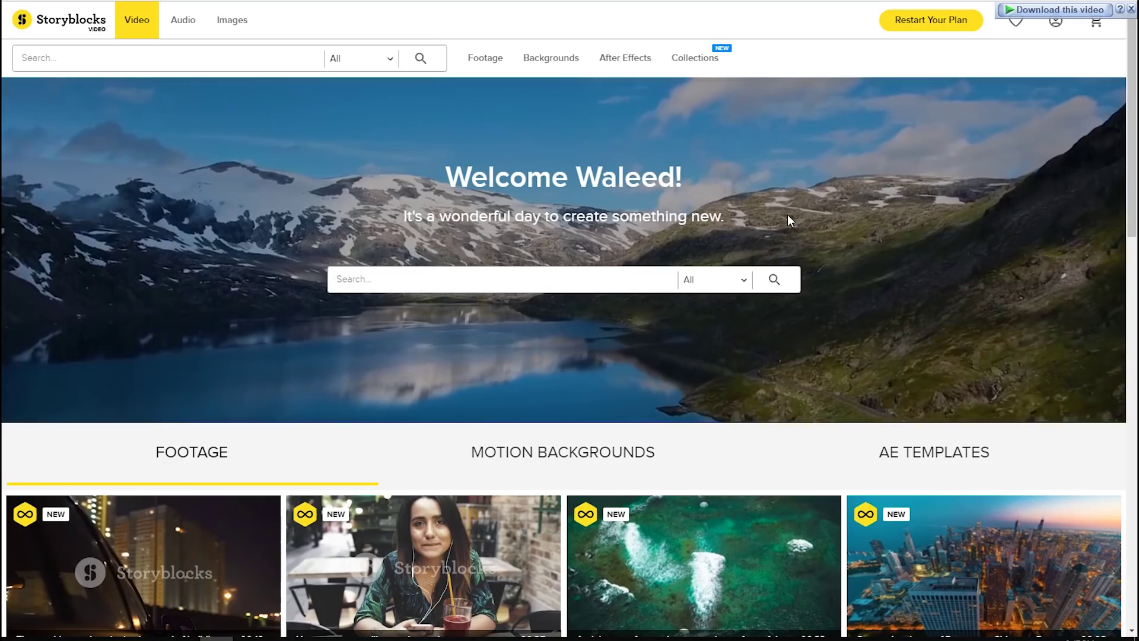
{"action": "type", "text": "aerial drone footage"}
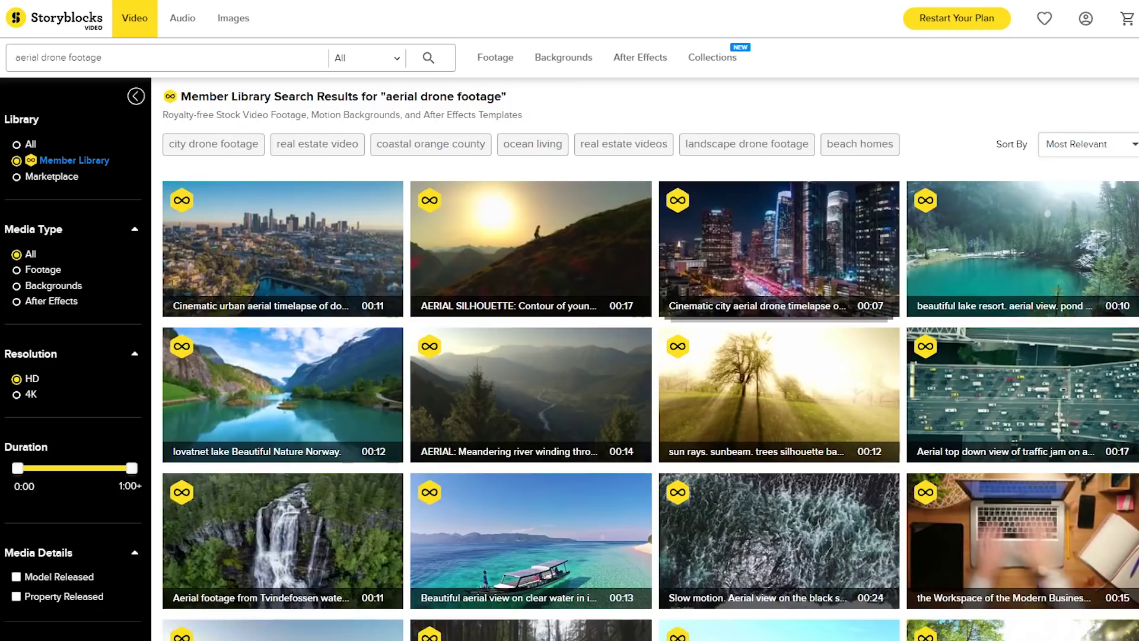
{"action": "scroll", "coordinate": [1042, 212], "scroll_direction": "down", "scroll_amount": 2}
{"action": "scroll", "coordinate": [1038, 155], "scroll_direction": "up", "scroll_amount": 2}
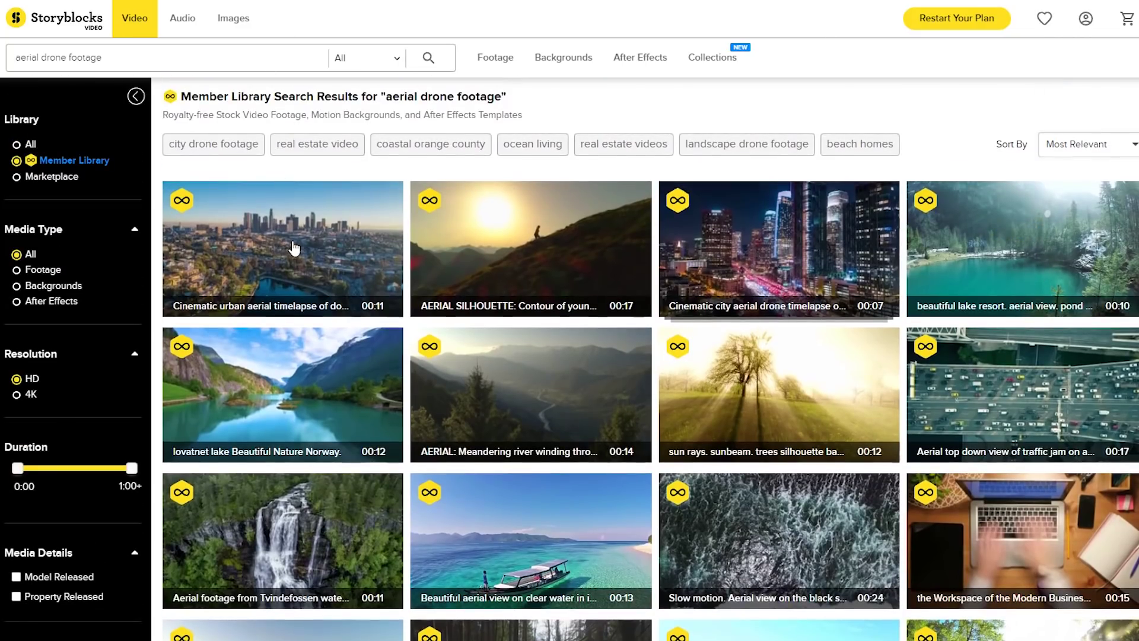
{"action": "mouse_move", "coordinate": [294, 251]}
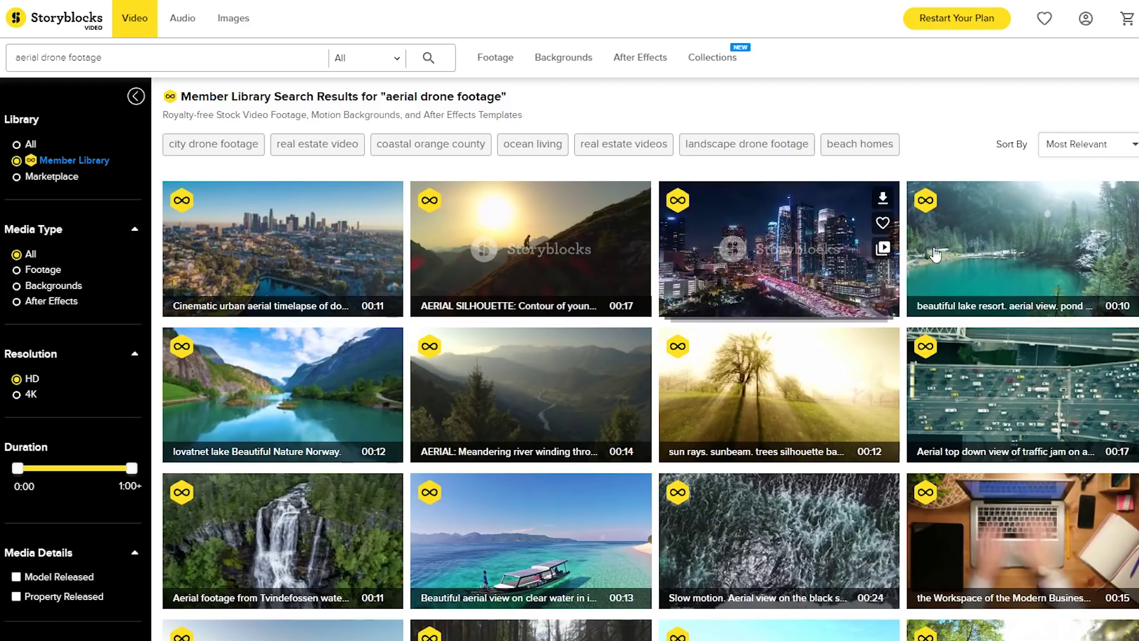
{"action": "mouse_move", "coordinate": [970, 254]}
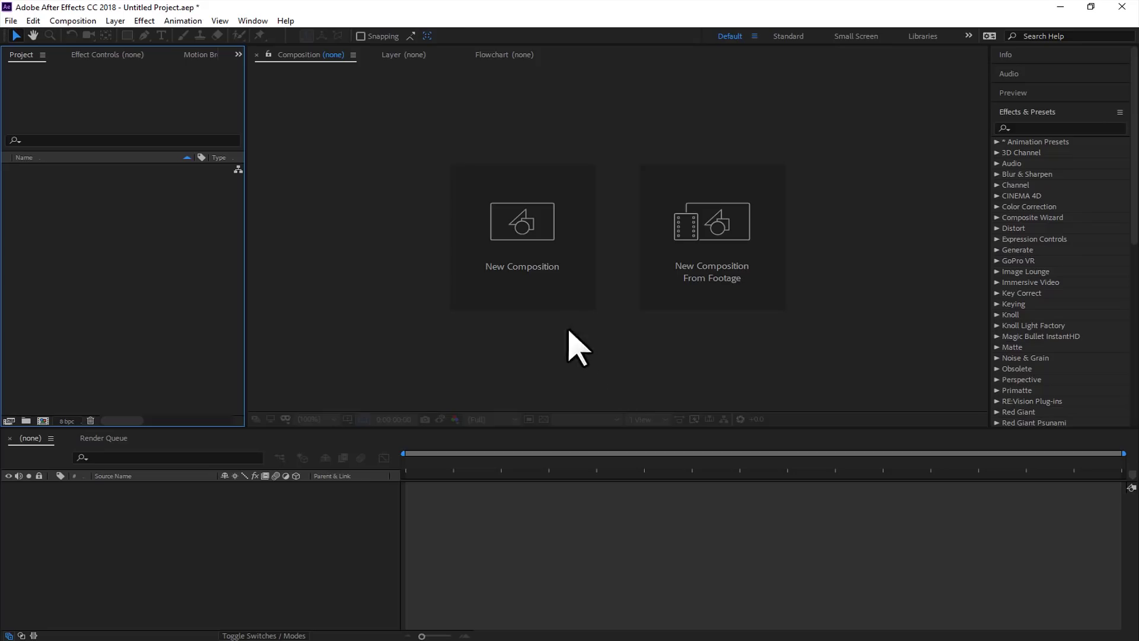
Step: In After Effects, create a composition named Superman with the HDTV 1080 29.97 preset and a duration of 0;00;05;00
{"action": "left_click", "coordinate": [536, 302]}
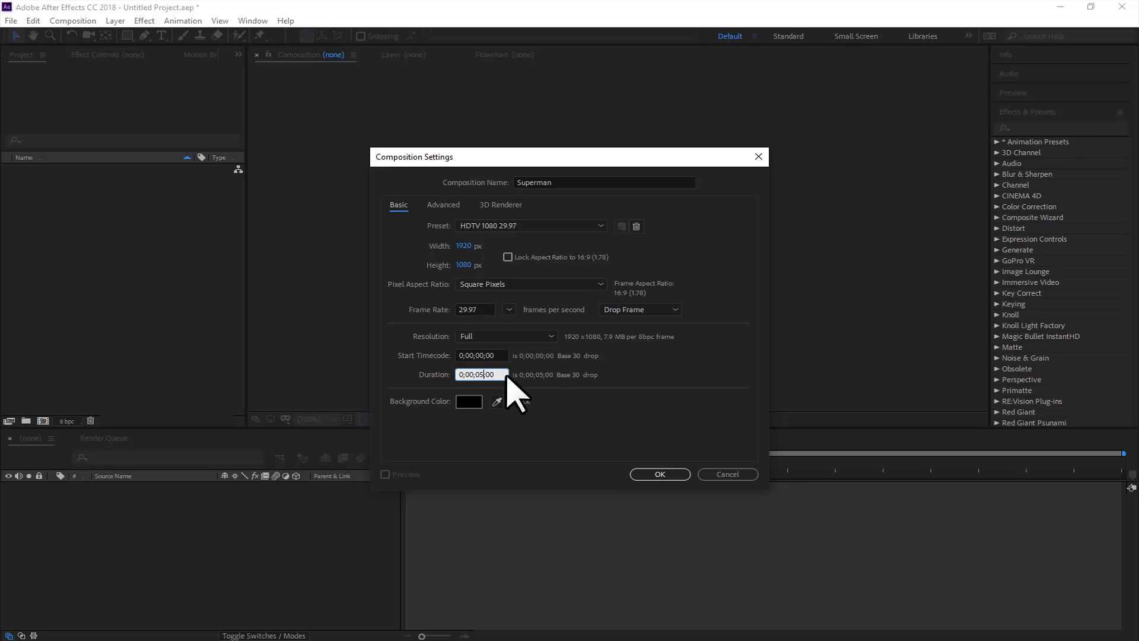
{"action": "left_click", "coordinate": [660, 474]}
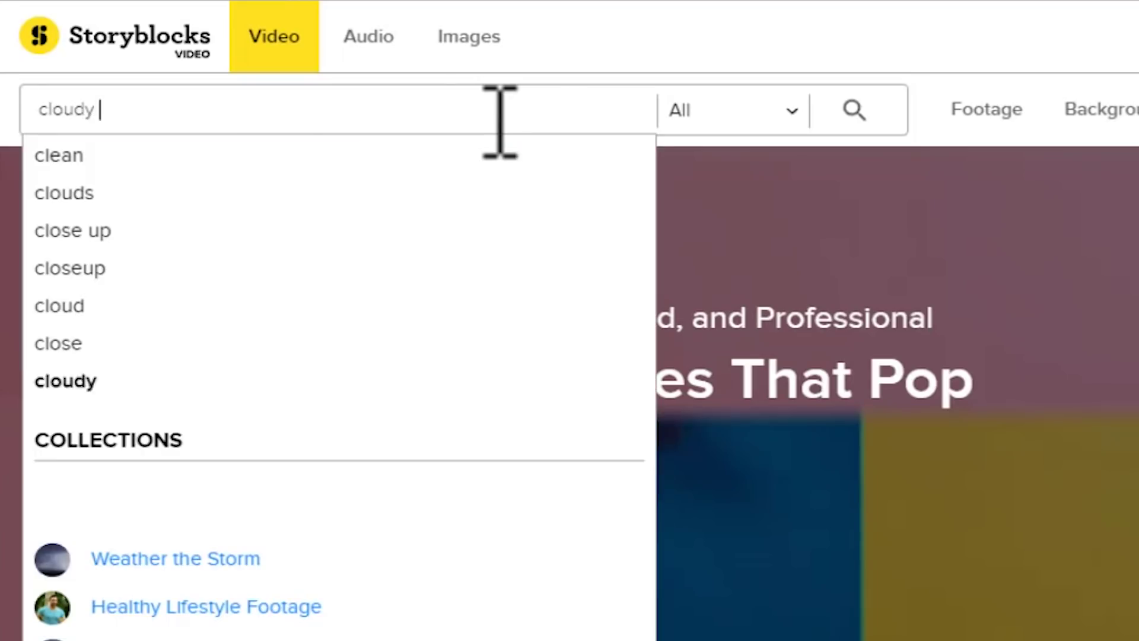
Step: Import the cloudy sky video clip, place it in the Superman composition and scrub back to the first frame
{"action": "type", "text": "sky"}
{"action": "key", "text": "Return"}
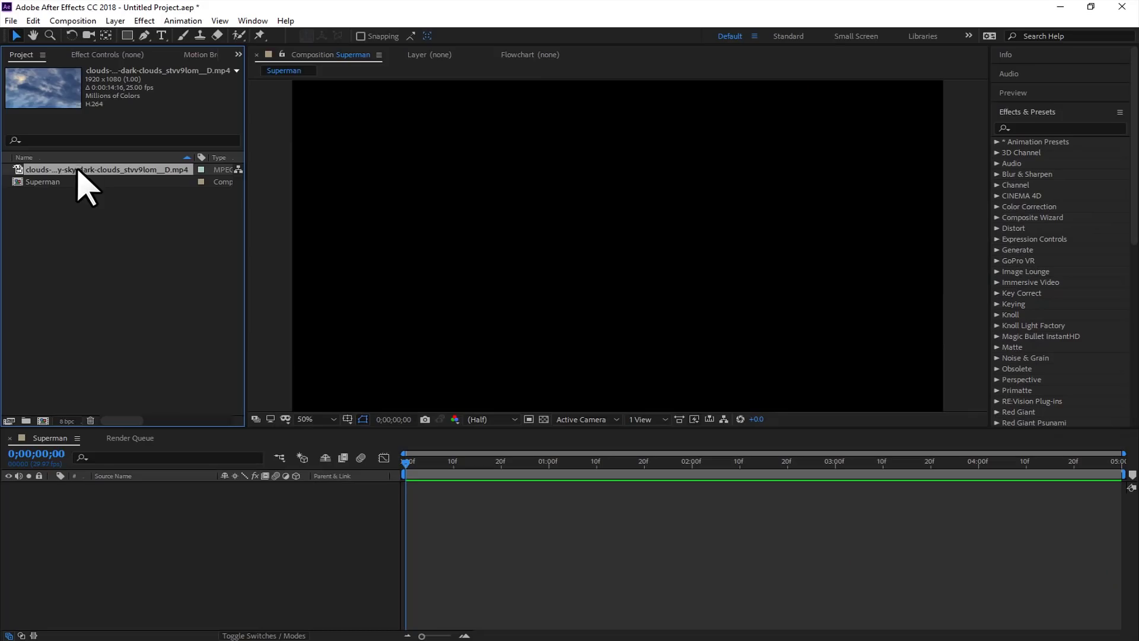
{"action": "left_click_drag", "start_coordinate": [76, 168], "coordinate": [355, 497]}
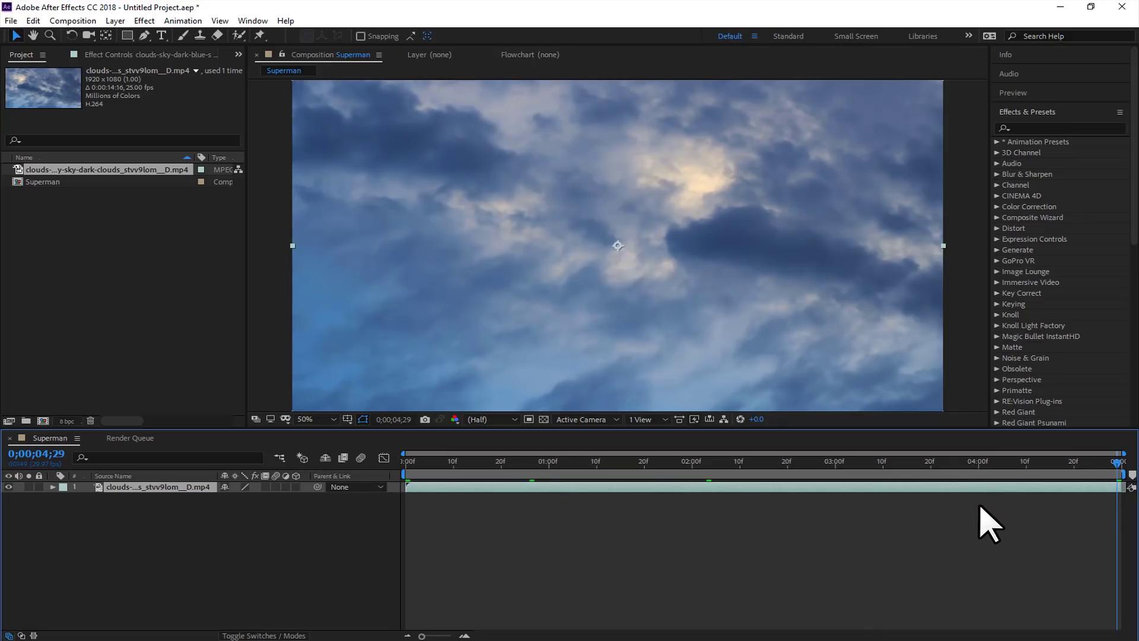
{"action": "left_click_drag", "start_coordinate": [685, 462], "coordinate": [404, 462]}
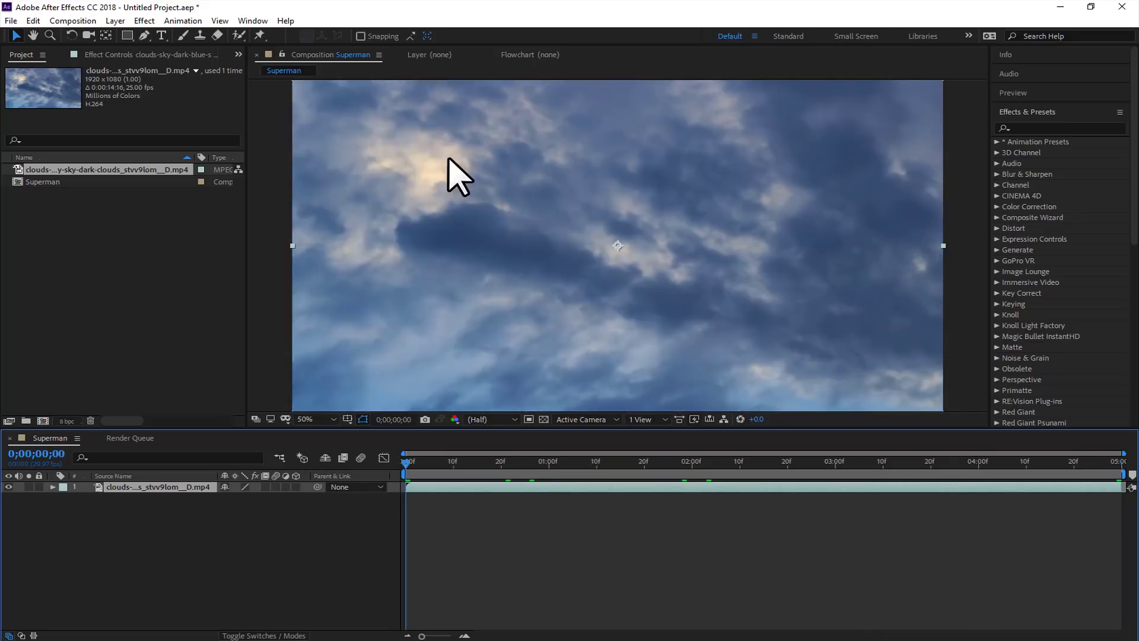
Step: Search the effects for "3d" and apply 3D Camera Tracker to the clouds layer
{"action": "key", "text": "ctrl+space"}
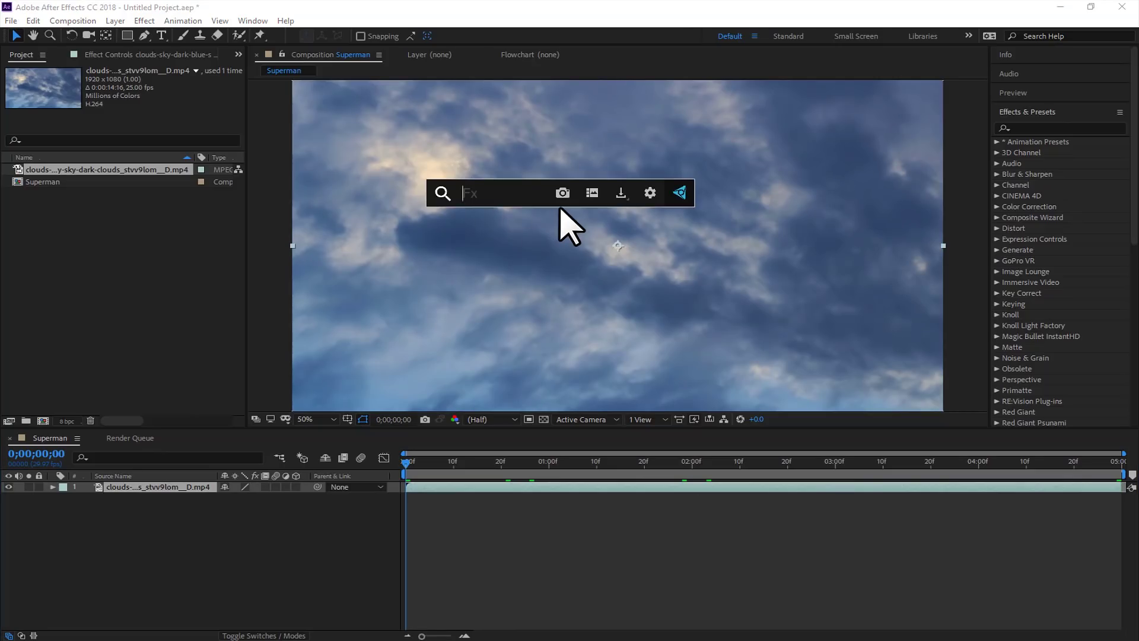
{"action": "type", "text": "camera"}
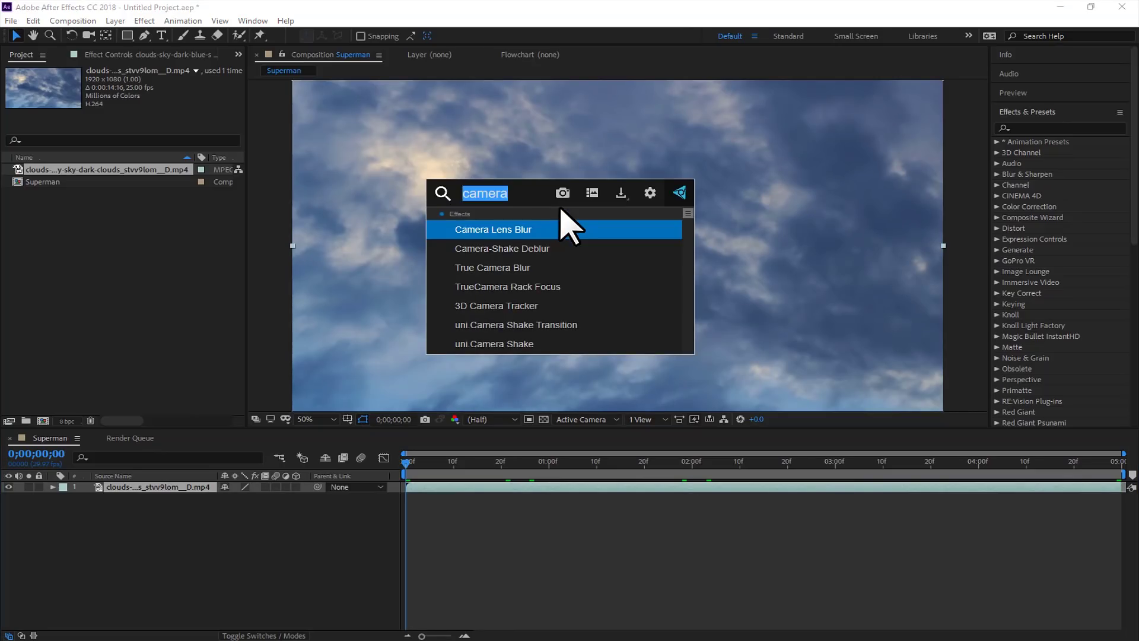
{"action": "type", "text": "3d"}
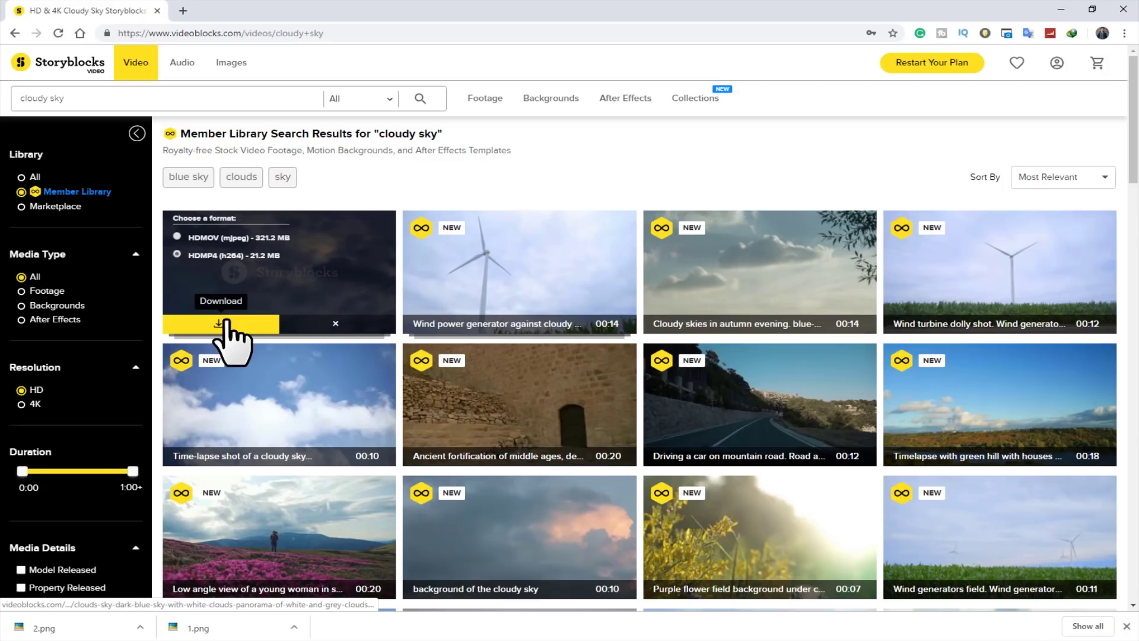
Step: In Storyblocks, download the dark blue sky clip from the "cloudy sky" results in HDMP4 (h264) format
{"action": "left_click", "coordinate": [231, 301]}
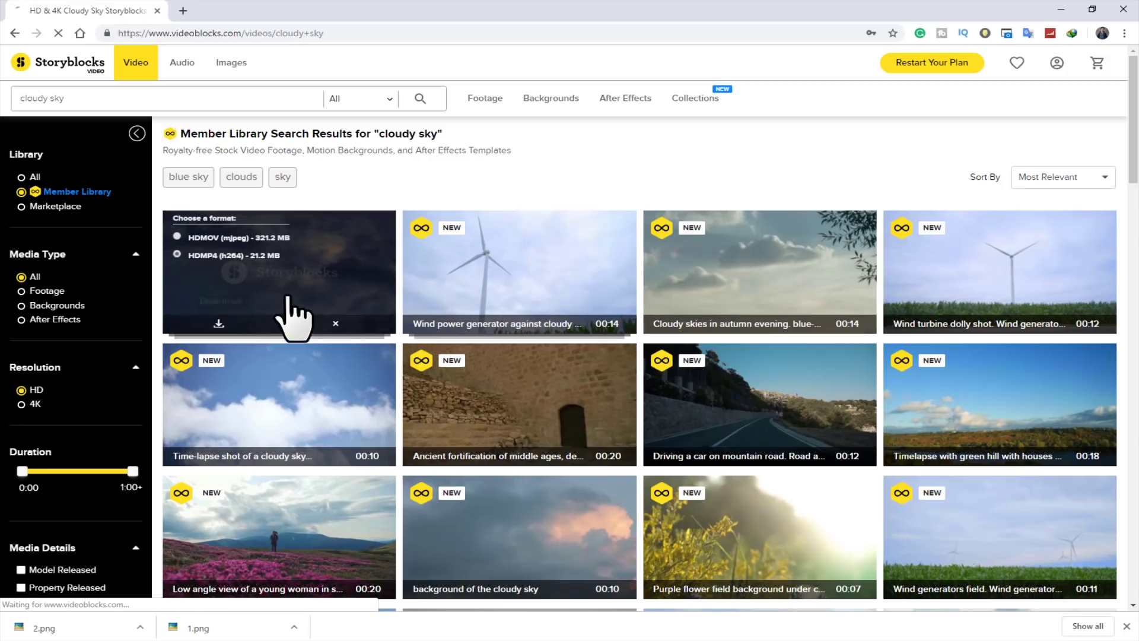
{"action": "left_click", "coordinate": [326, 322]}
{"action": "left_click", "coordinate": [387, 231]}
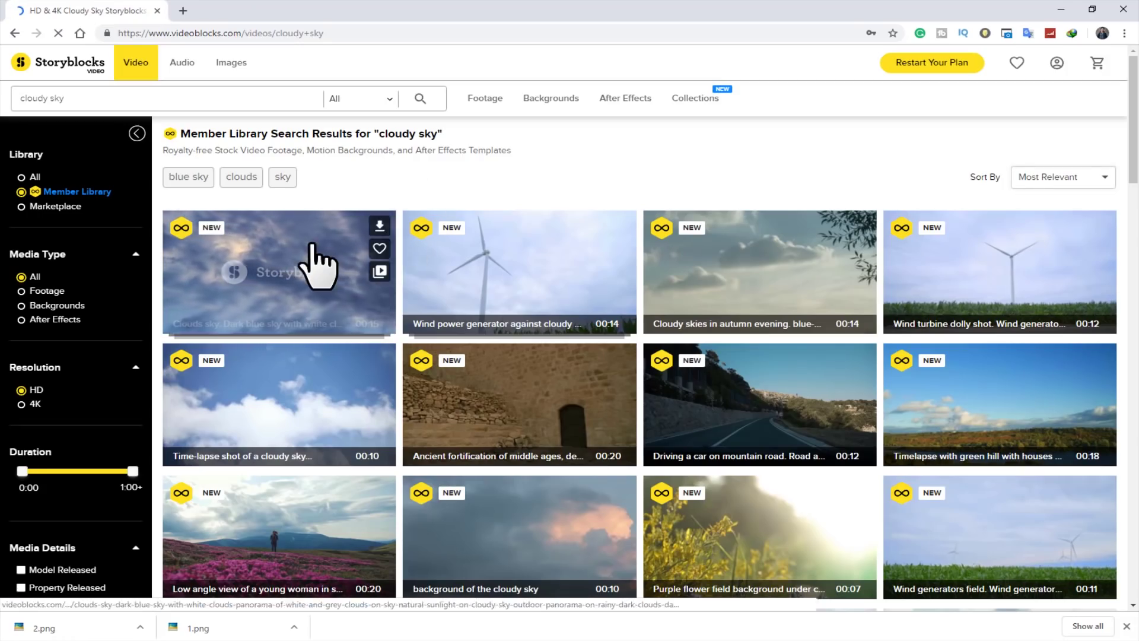
{"action": "left_click", "coordinate": [380, 228]}
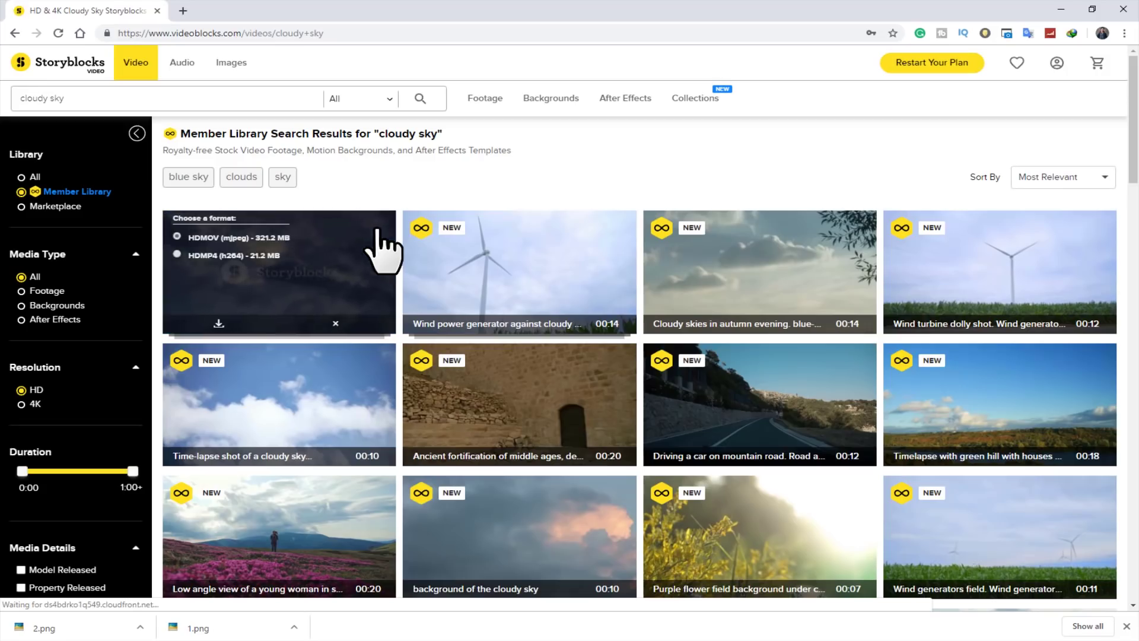
{"action": "left_click", "coordinate": [233, 267]}
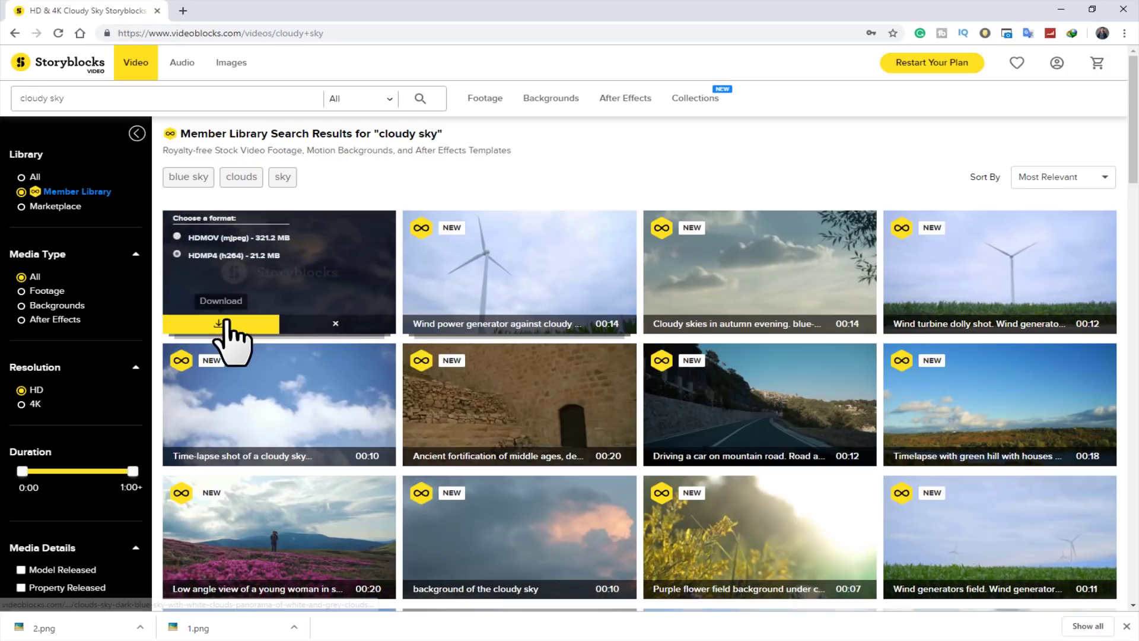
{"action": "left_click", "coordinate": [226, 308]}
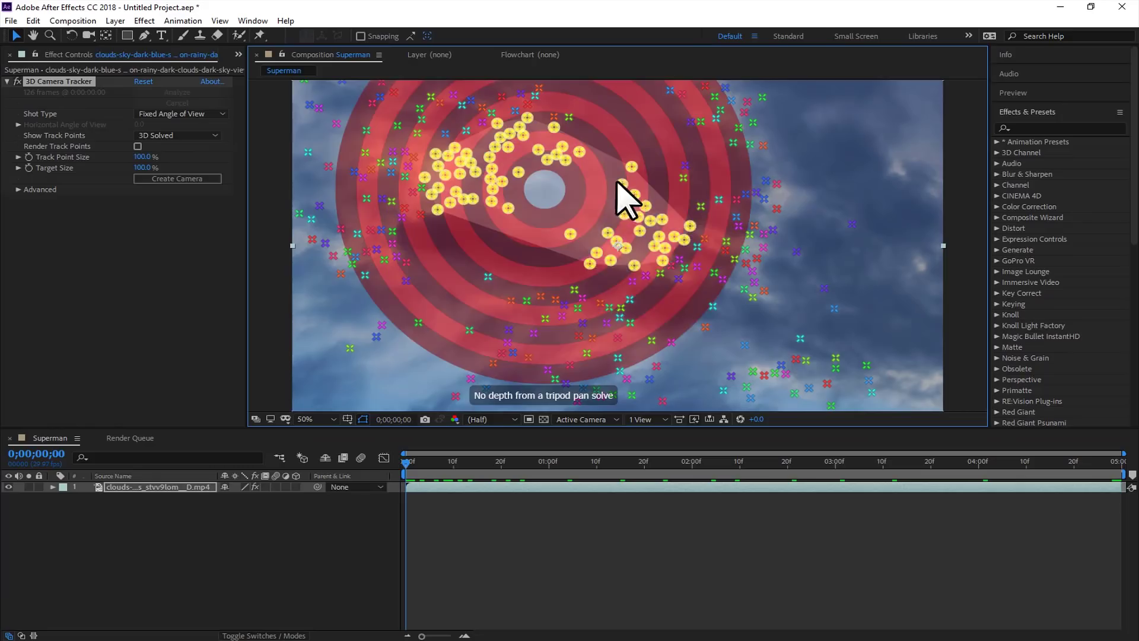
Step: In After Effects, create a solid and camera from the selected track points and hide the solid layer
{"action": "right_click", "coordinate": [586, 183]}
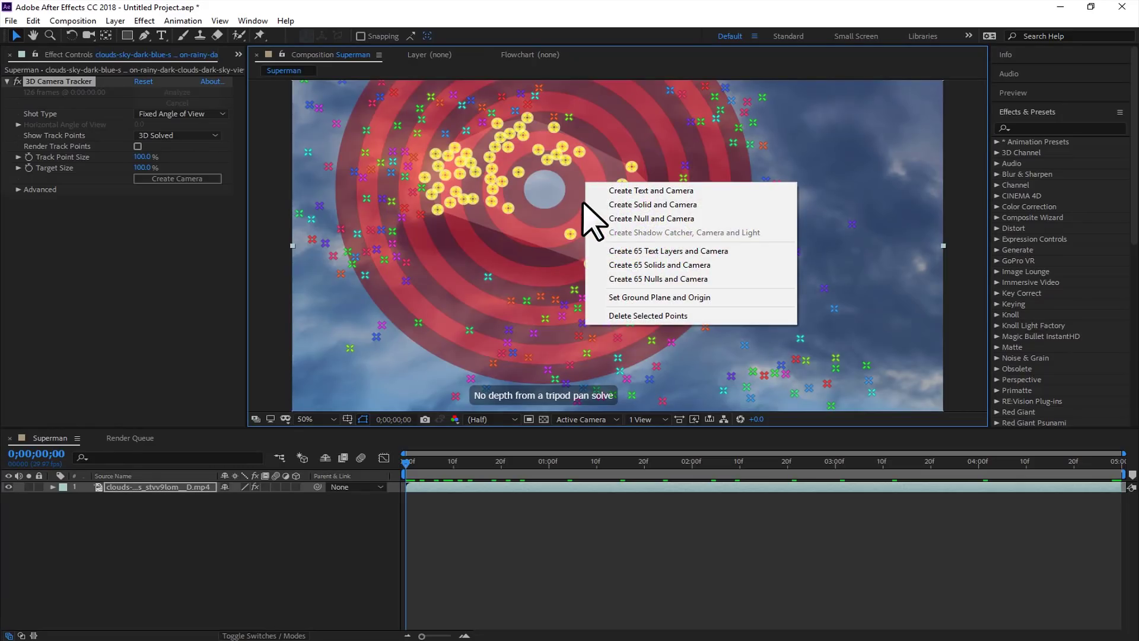
{"action": "left_click", "coordinate": [710, 209]}
{"action": "left_click_drag", "start_coordinate": [429, 478], "coordinate": [7, 485]}
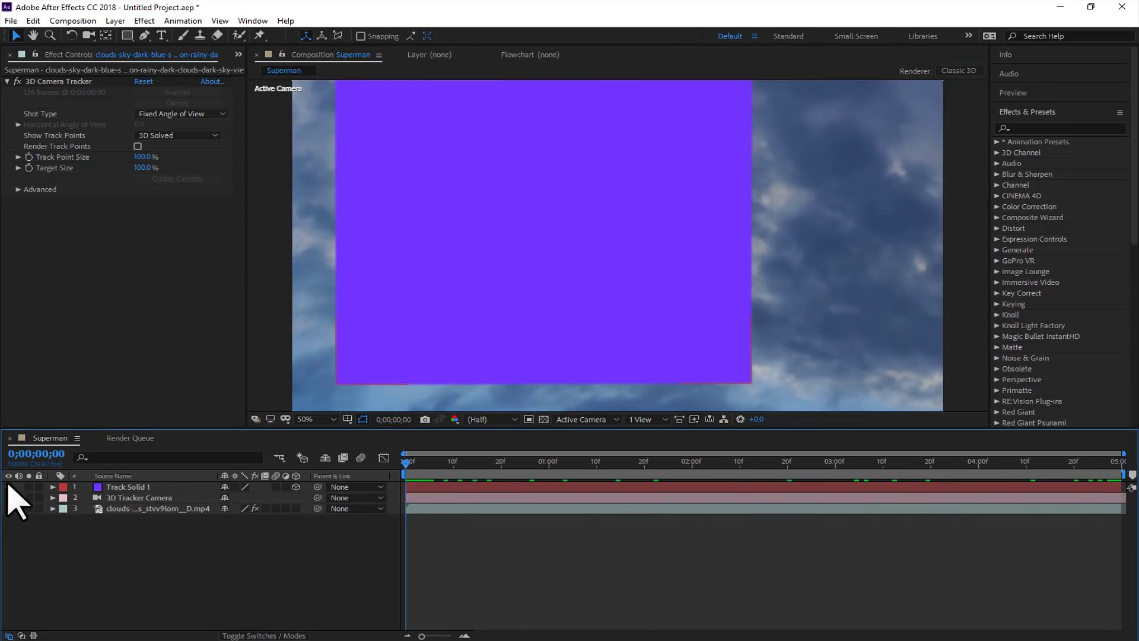
{"action": "left_click", "coordinate": [8, 487]}
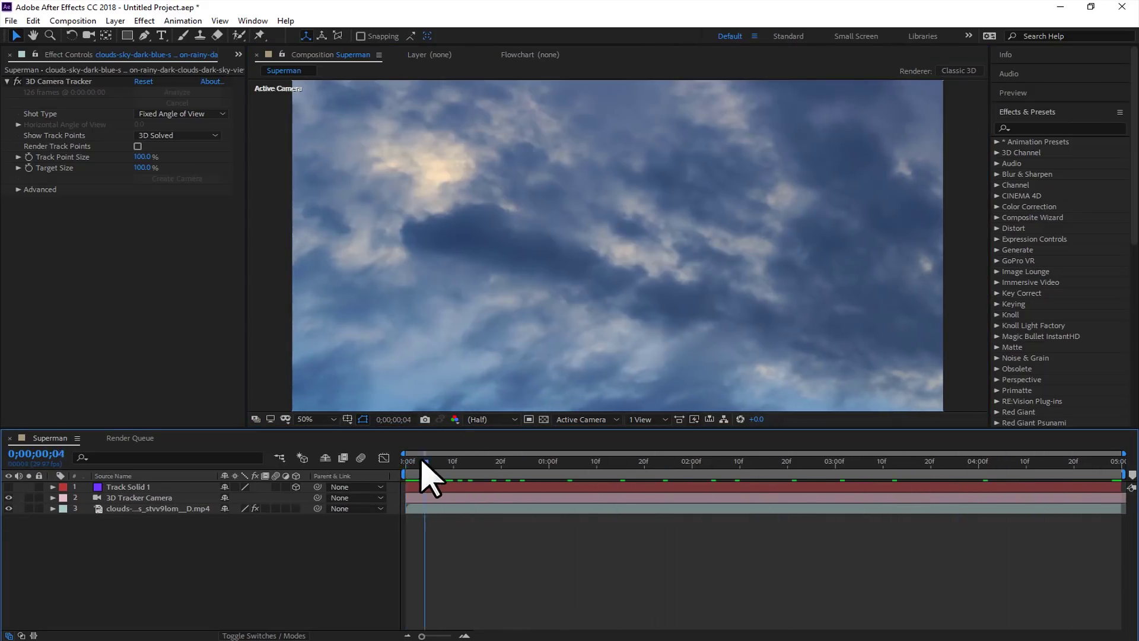
Step: Import MVI_4088(CROPPED).mov and place it as the uppermost layer of the Superman composition
{"action": "left_click", "coordinate": [237, 54]}
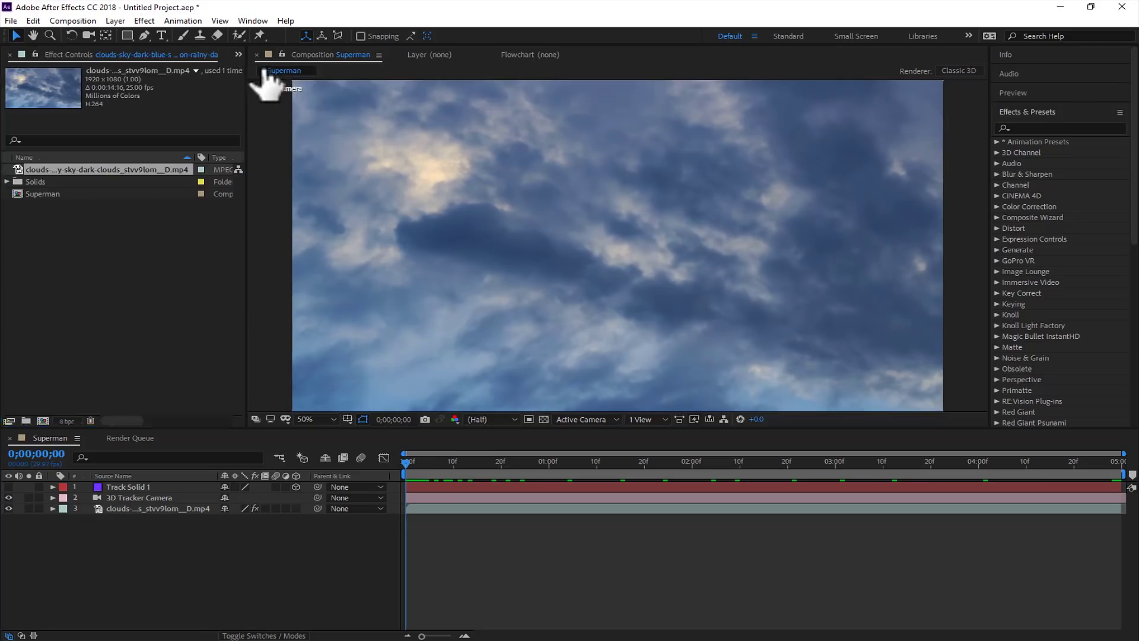
{"action": "left_click", "coordinate": [11, 21]}
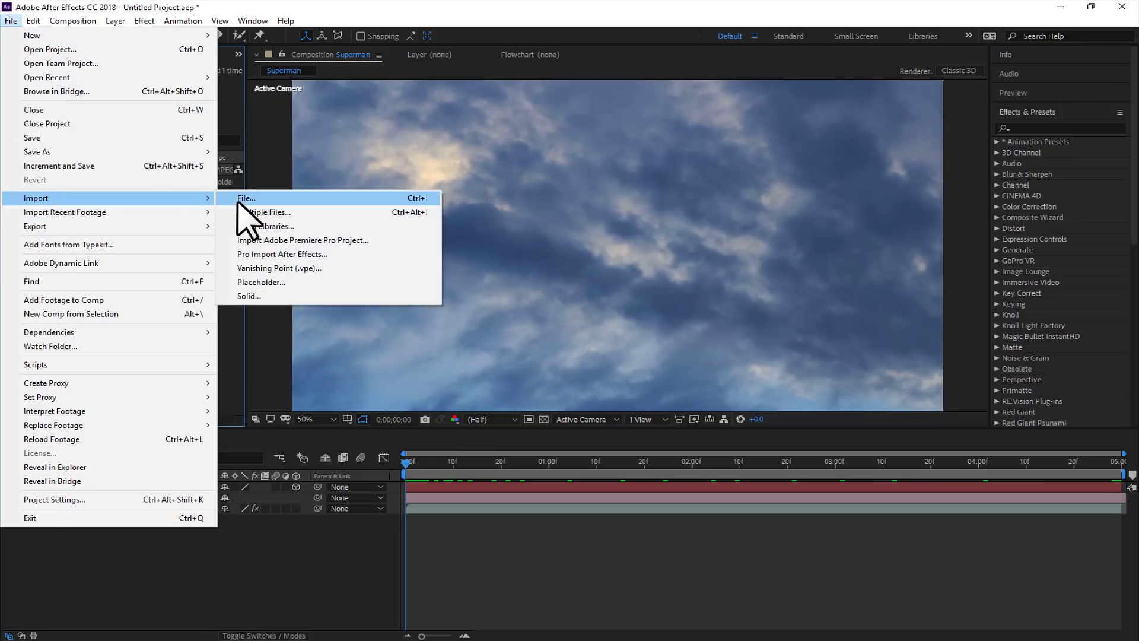
{"action": "left_click", "coordinate": [243, 202]}
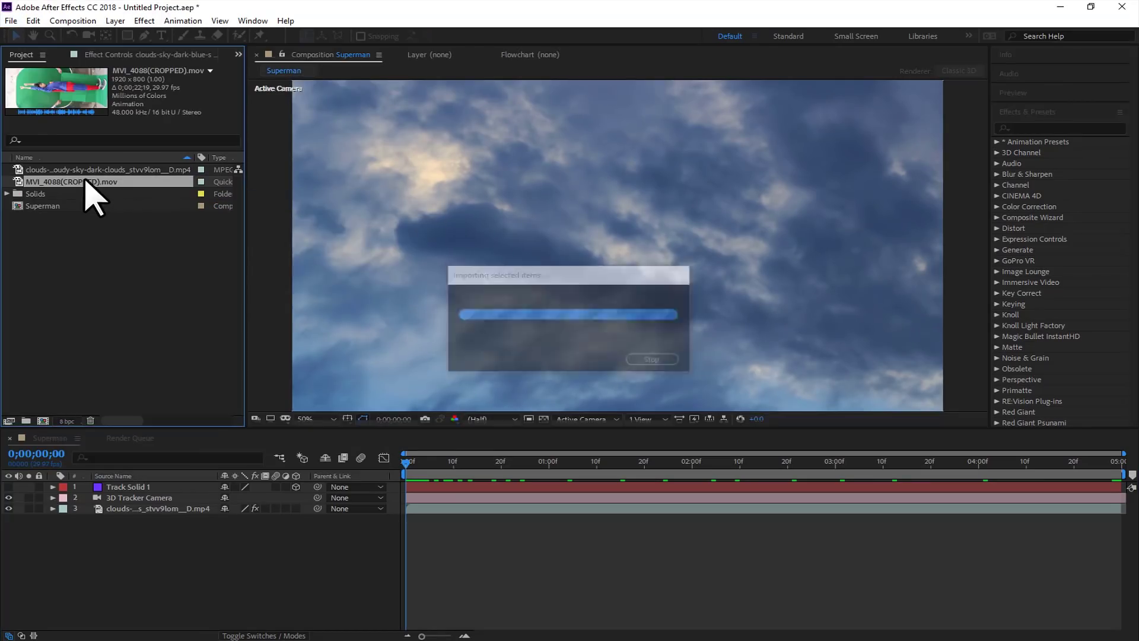
{"action": "left_click_drag", "start_coordinate": [86, 181], "coordinate": [163, 498]}
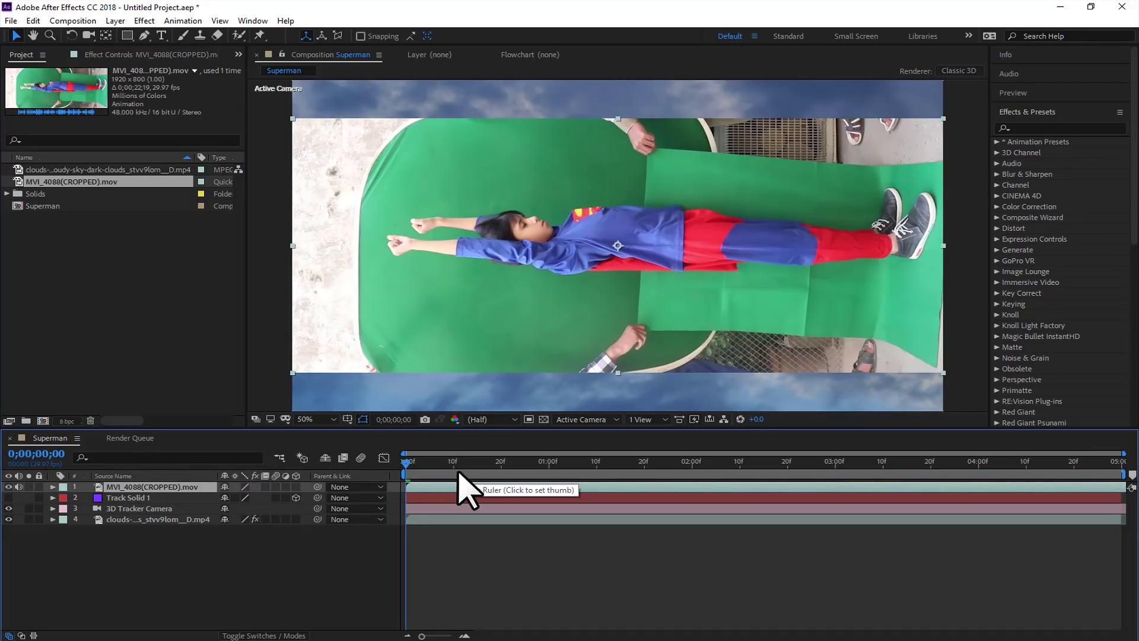
Step: Shift the MVI_4088(CROPPED).mov layer earlier in time so another part of the take fills the composition, and return to the first frame
{"action": "left_click_drag", "start_coordinate": [458, 473], "coordinate": [429, 489]}
{"action": "left_click_drag", "start_coordinate": [1050, 488], "coordinate": [952, 500]}
{"action": "left_click_drag", "start_coordinate": [1115, 475], "coordinate": [404, 504]}
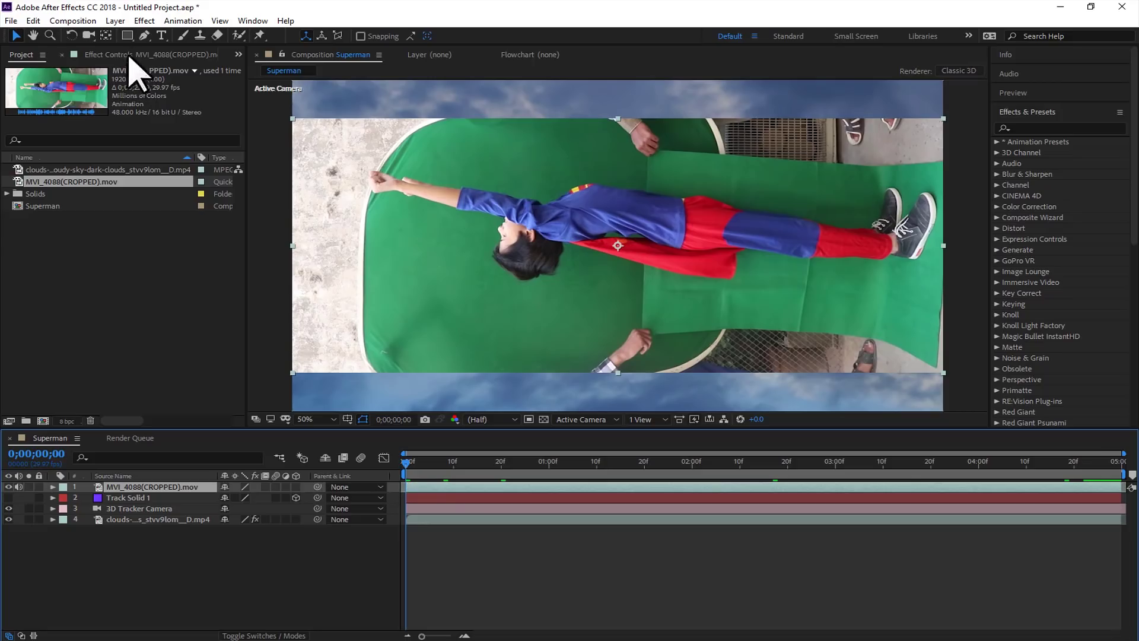
Step: Draw a closed, curved Pen tool mask around the costumed child on the MVI_4088(CROPPED).mov layer, excluding the surroundings
{"action": "left_click", "coordinate": [372, 251]}
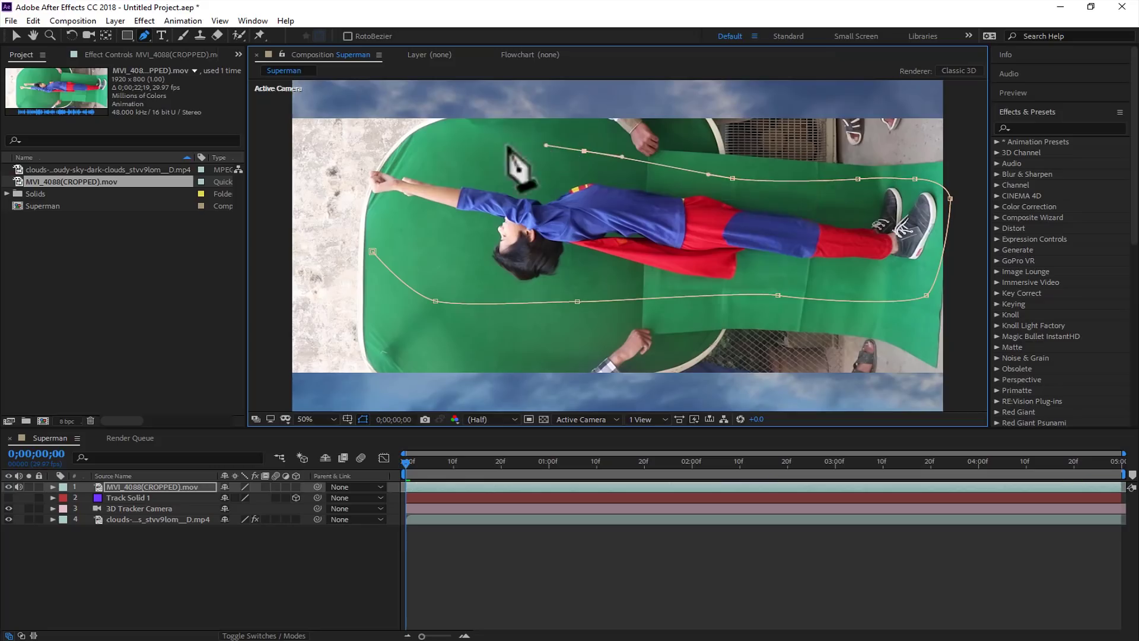
{"action": "left_click", "coordinate": [373, 251]}
{"action": "key", "text": "v"}
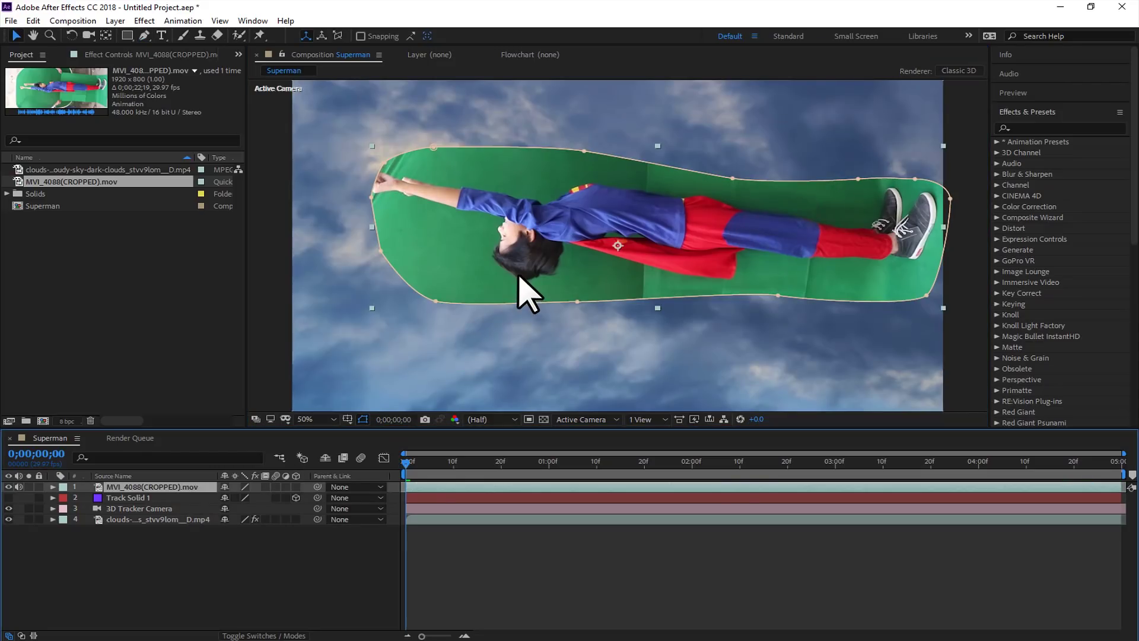
Step: Apply Keylight (1.2) to the MVI_4088(CROPPED).mov layer and sample the green backdrop as its screen colour
{"action": "key", "text": "ctrl+space"}
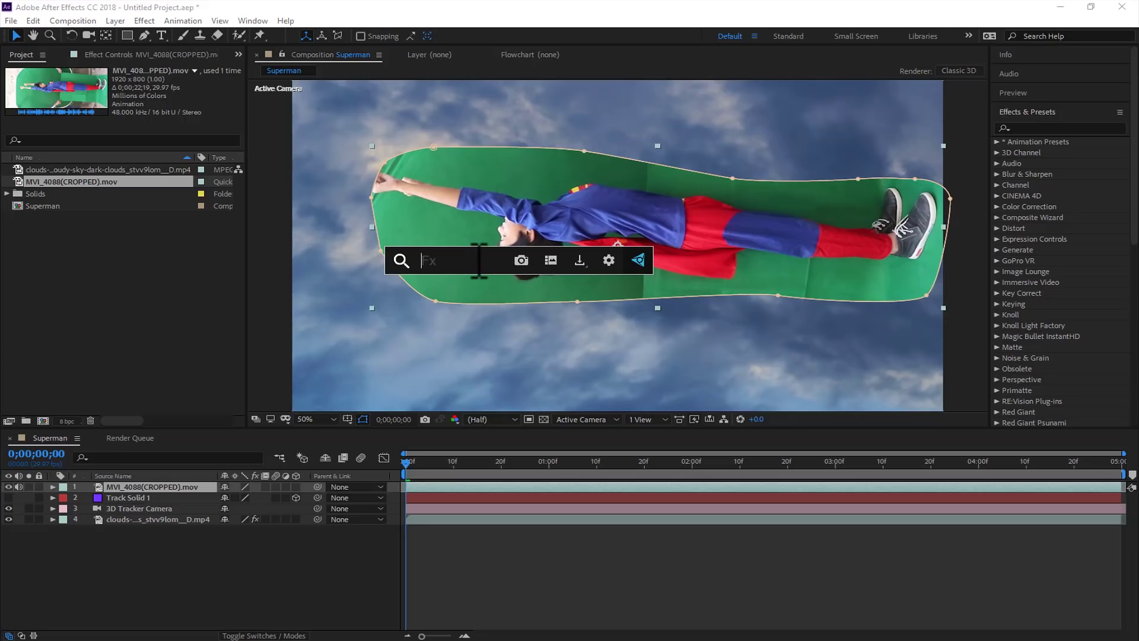
{"action": "type", "text": "keylight"}
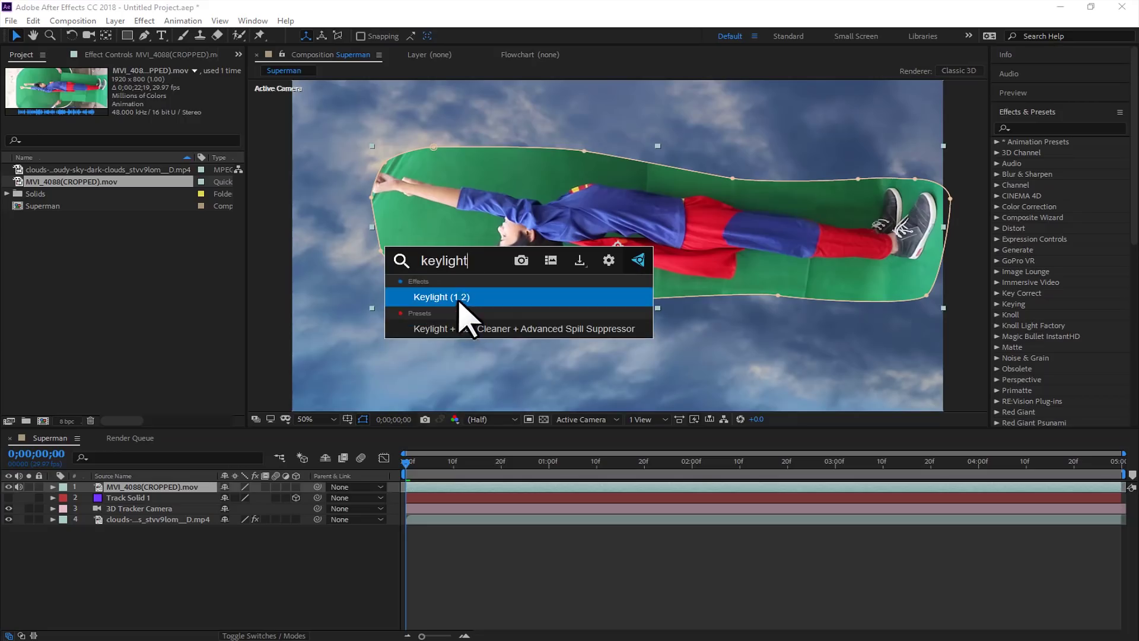
{"action": "left_click", "coordinate": [458, 298]}
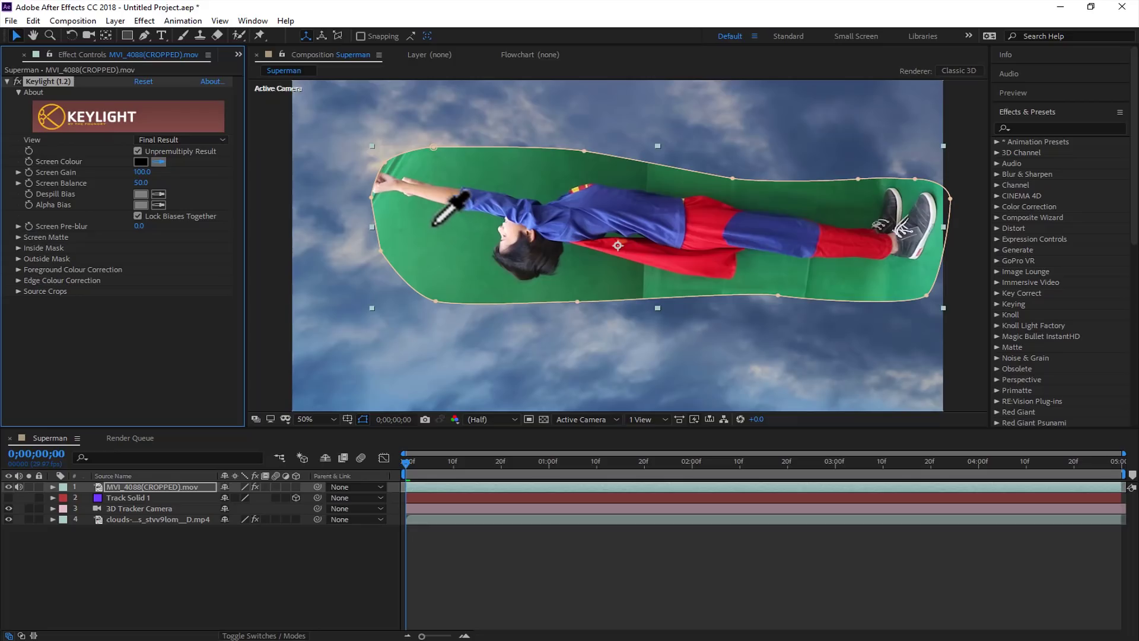
{"action": "left_click", "coordinate": [430, 288]}
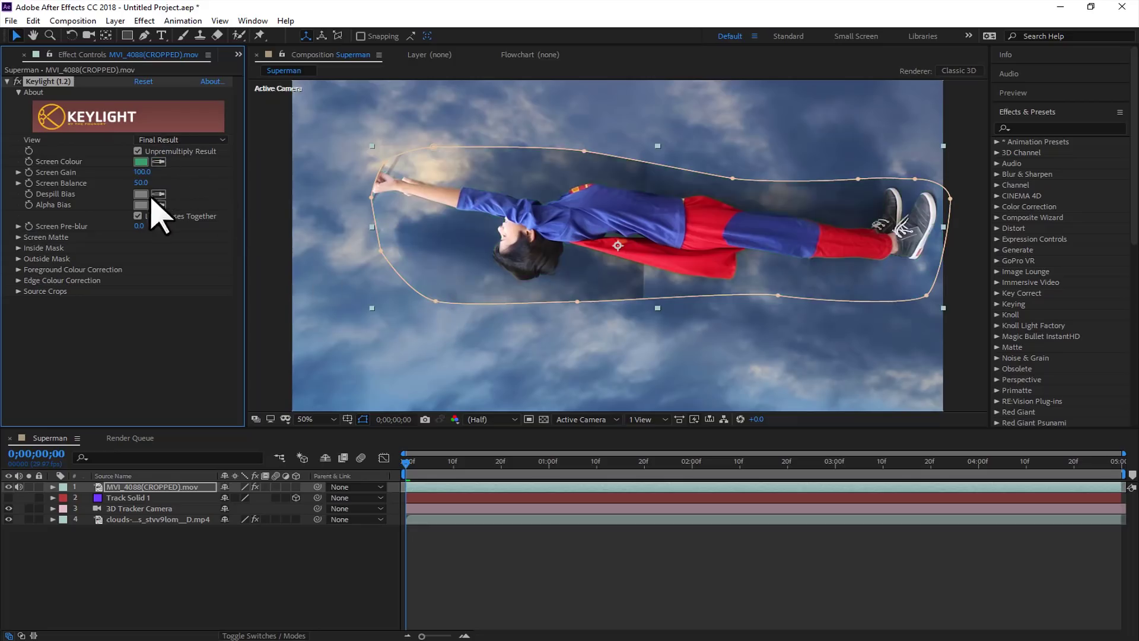
Step: Refine the Keylight key in Screen Matte view with Screen Gain 132, Clip Black 35 and Clip White 88, and restore the Final Result view
{"action": "left_click", "coordinate": [161, 141]}
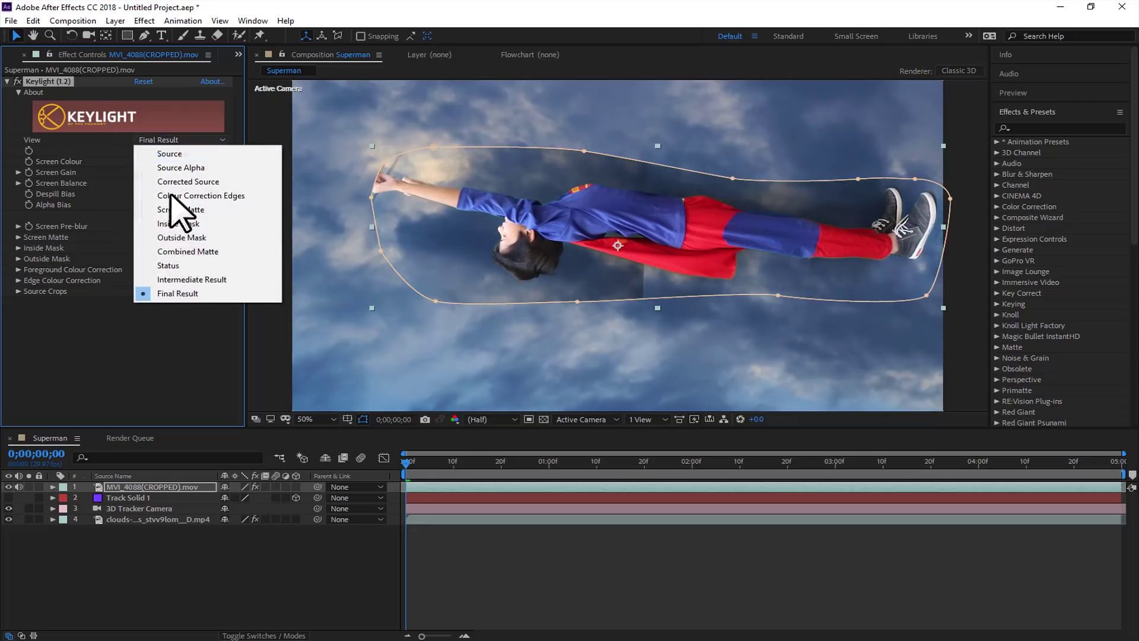
{"action": "left_click", "coordinate": [181, 210]}
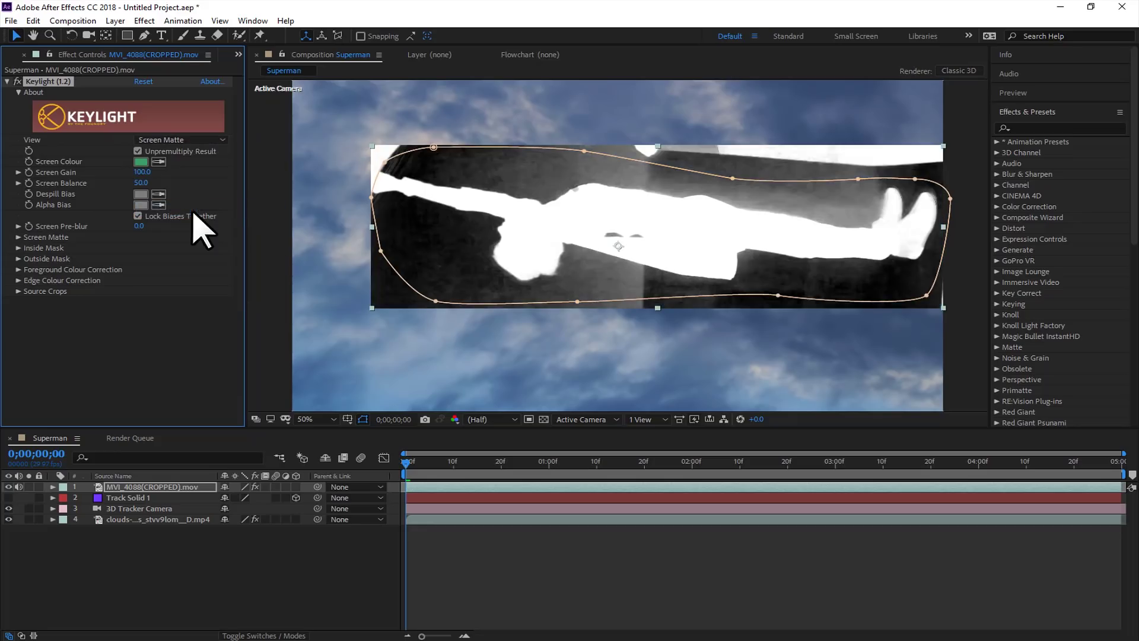
{"action": "left_click_drag", "start_coordinate": [143, 172], "coordinate": [137, 194]}
{"action": "left_click", "coordinate": [19, 236]}
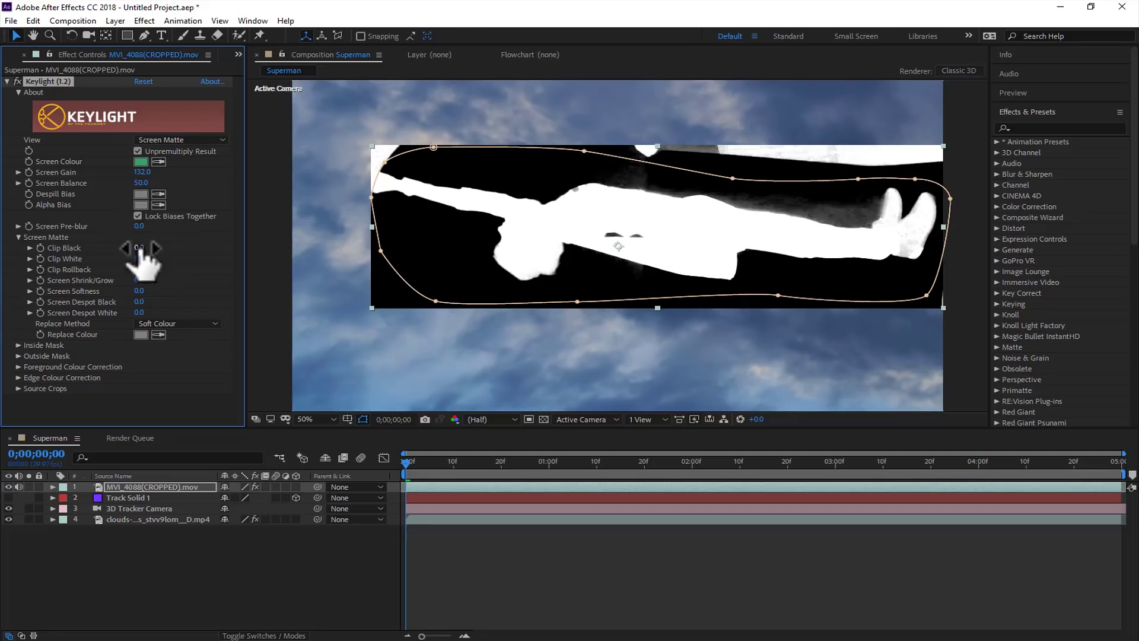
{"action": "left_click_drag", "start_coordinate": [149, 247], "coordinate": [160, 247]}
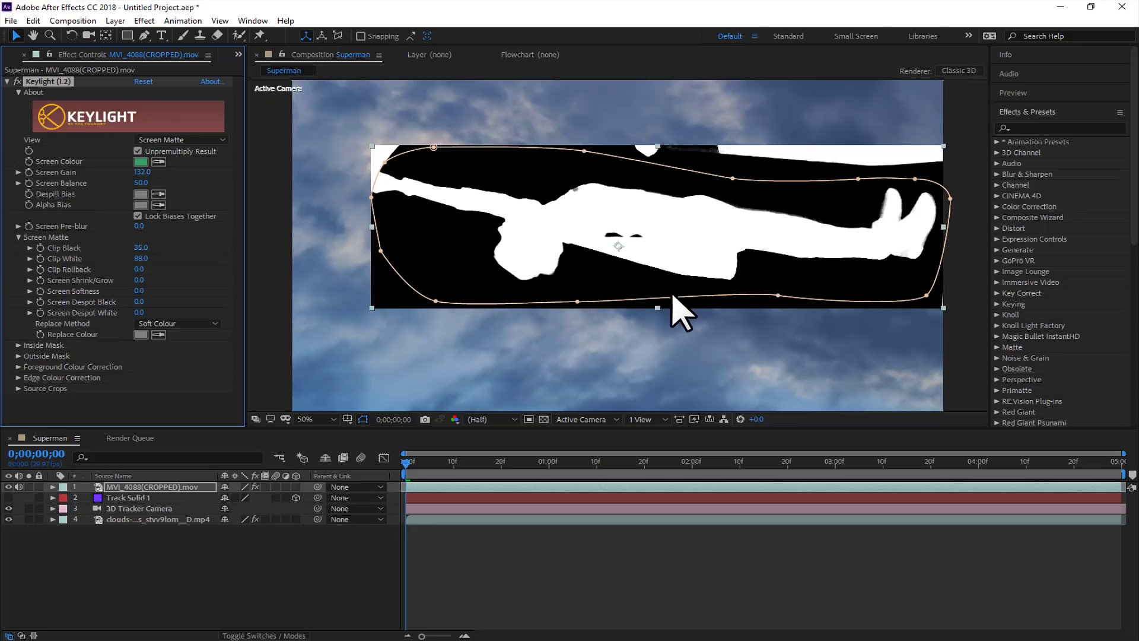
{"action": "left_click", "coordinate": [191, 142]}
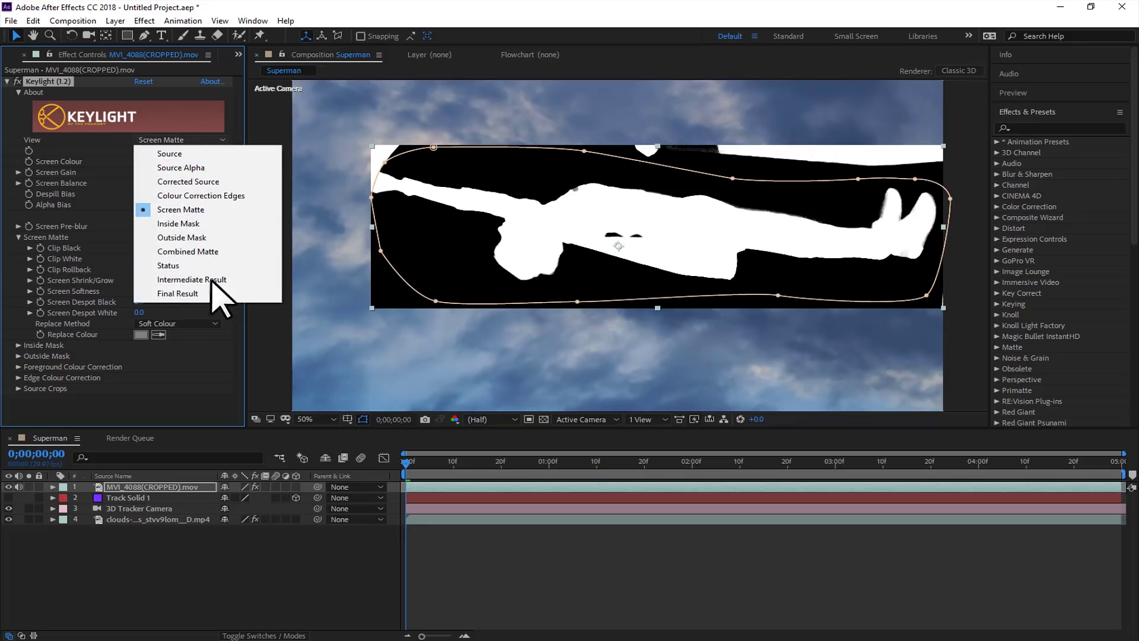
{"action": "left_click", "coordinate": [208, 293]}
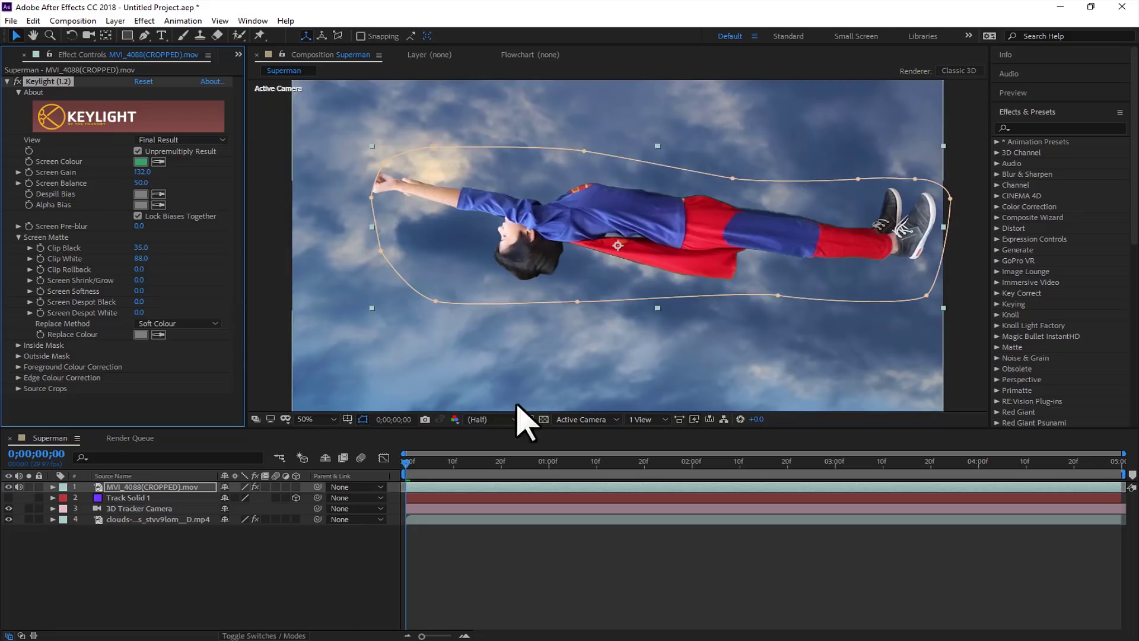
Step: Set the MVI_4088(CROPPED).mov layer's rotation to 64° and its scale to 38, -38 %, flipping the child to face the other way
{"action": "key", "text": "r"}
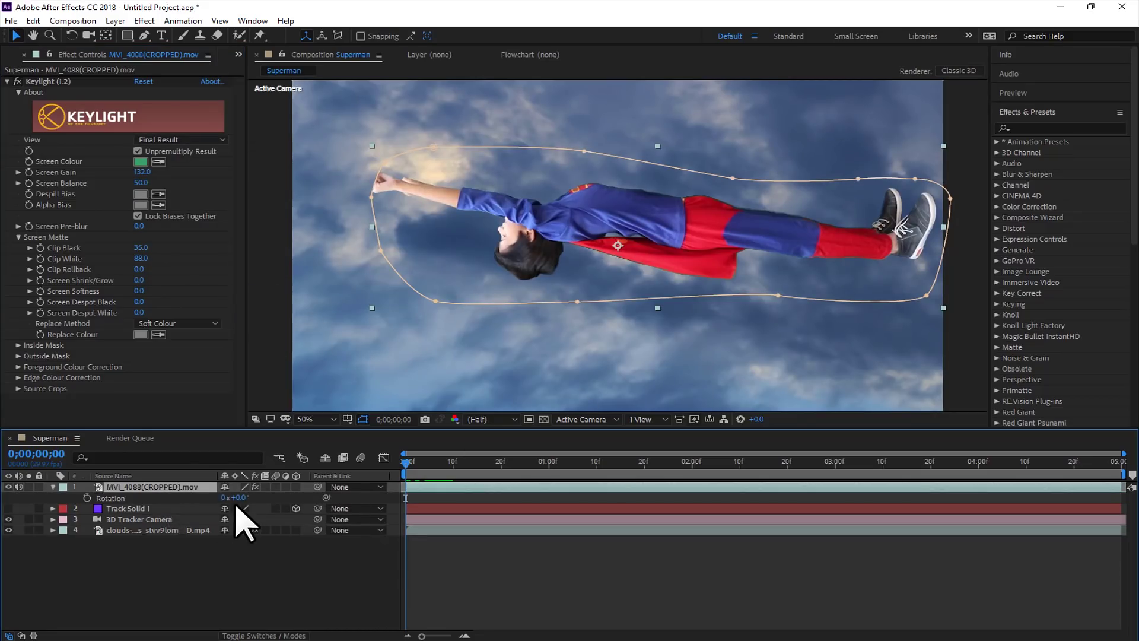
{"action": "left_click_drag", "start_coordinate": [242, 501], "coordinate": [216, 501]}
{"action": "key", "text": "s"}
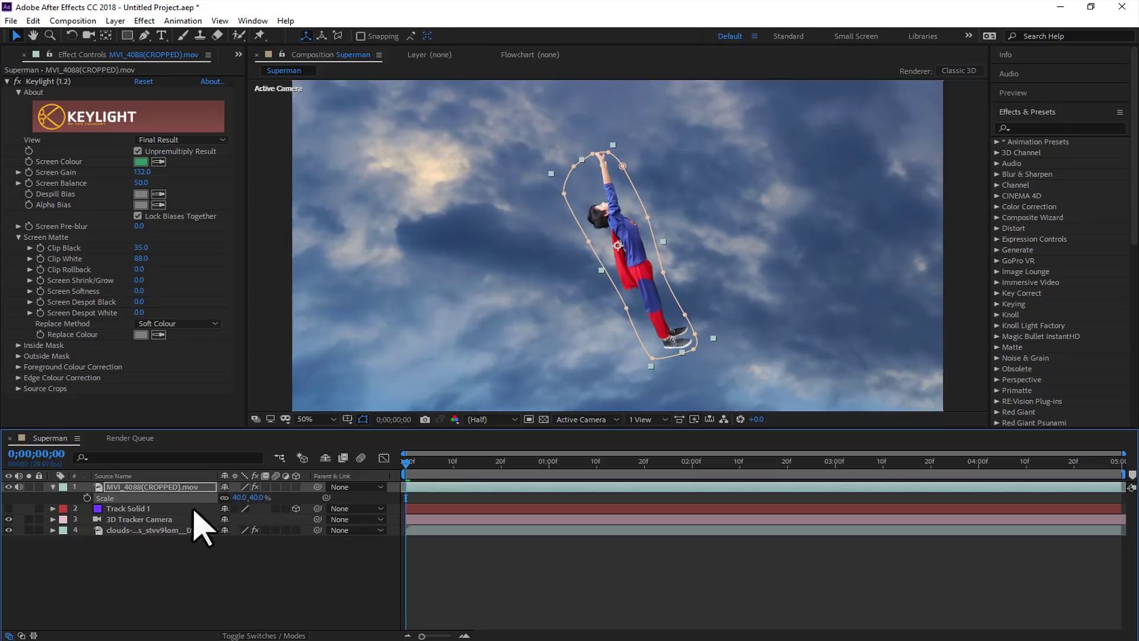
{"action": "left_click_drag", "start_coordinate": [237, 498], "coordinate": [236, 499]}
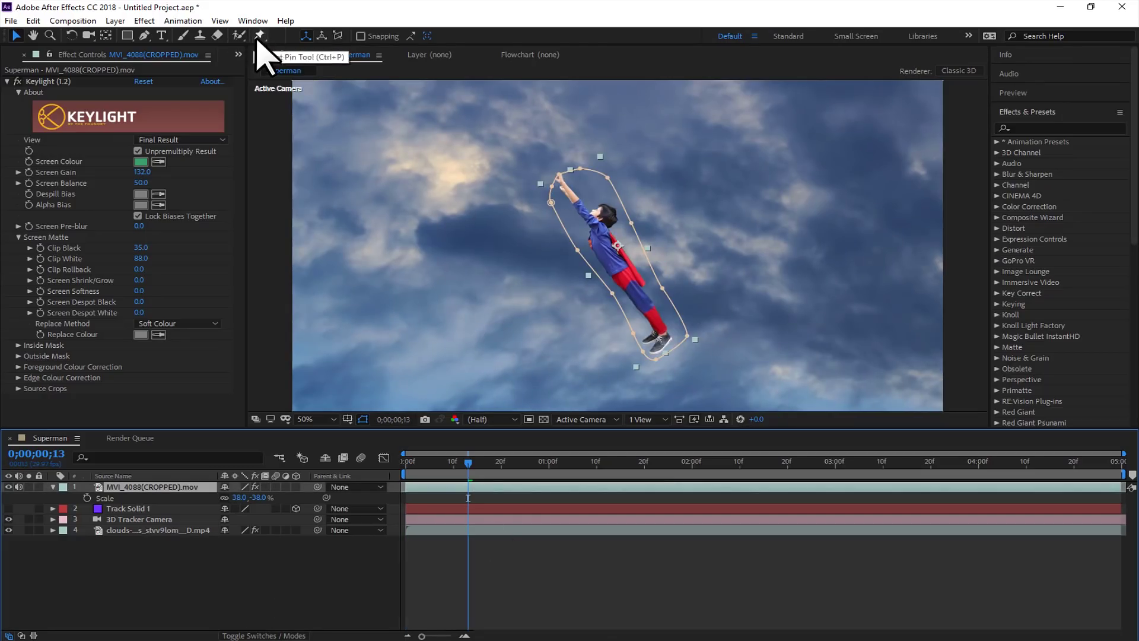
{"action": "left_click", "coordinate": [259, 35]}
{"action": "left_click", "coordinate": [655, 347]}
{"action": "left_click", "coordinate": [663, 331]}
{"action": "left_click", "coordinate": [626, 275]}
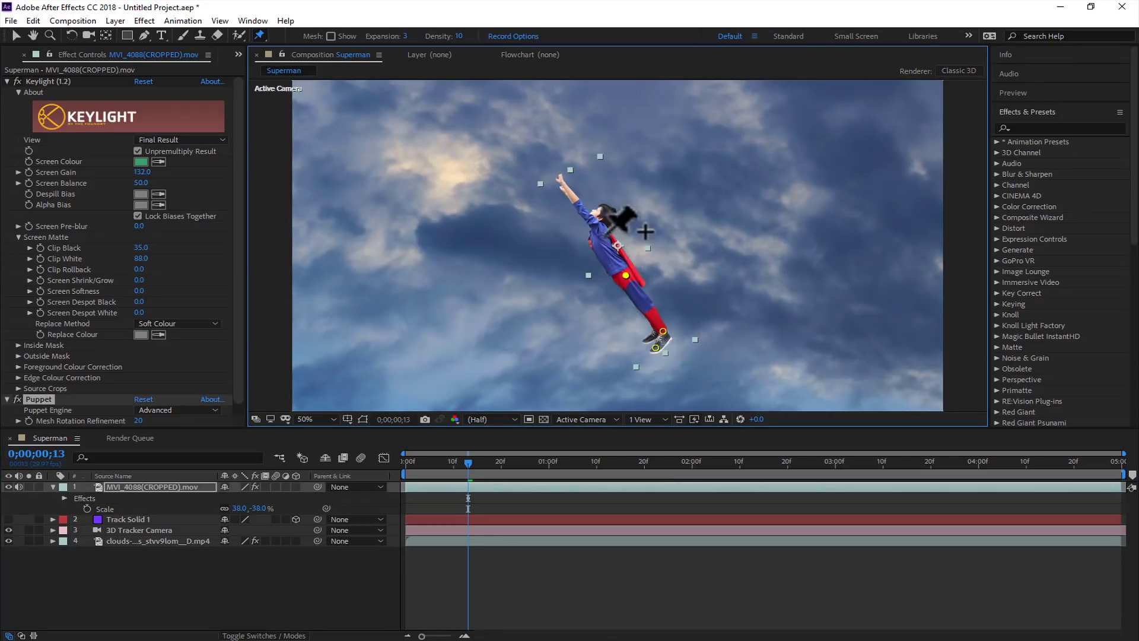
{"action": "left_click", "coordinate": [599, 230]}
{"action": "left_click", "coordinate": [603, 214]}
{"action": "left_click", "coordinate": [559, 180]}
{"action": "left_click", "coordinate": [656, 347]}
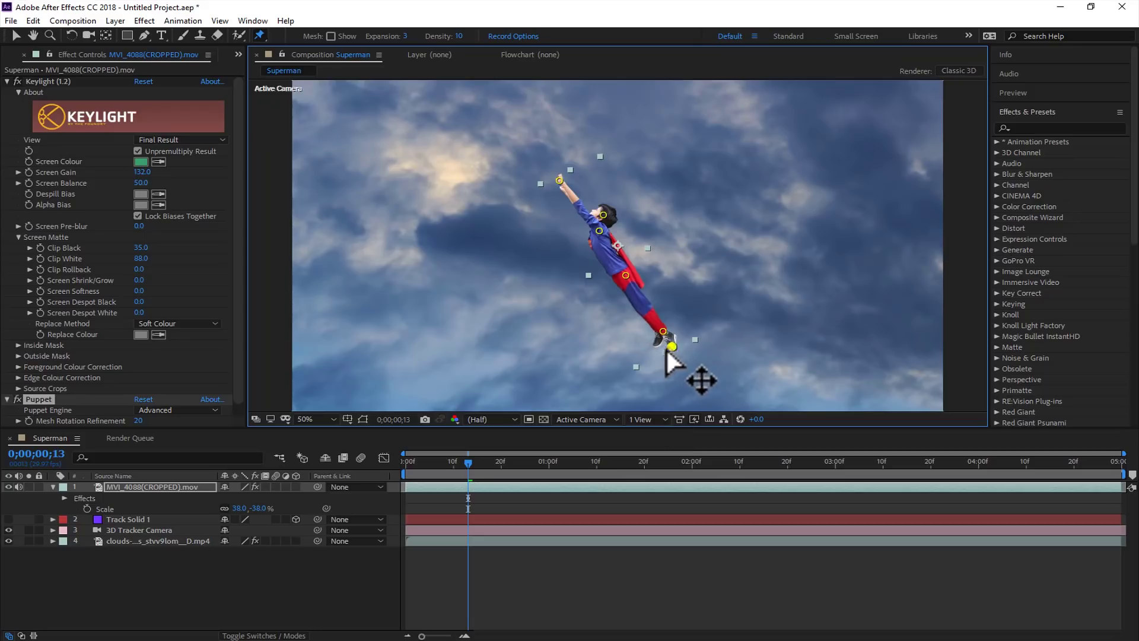
{"action": "left_click", "coordinate": [647, 338]}
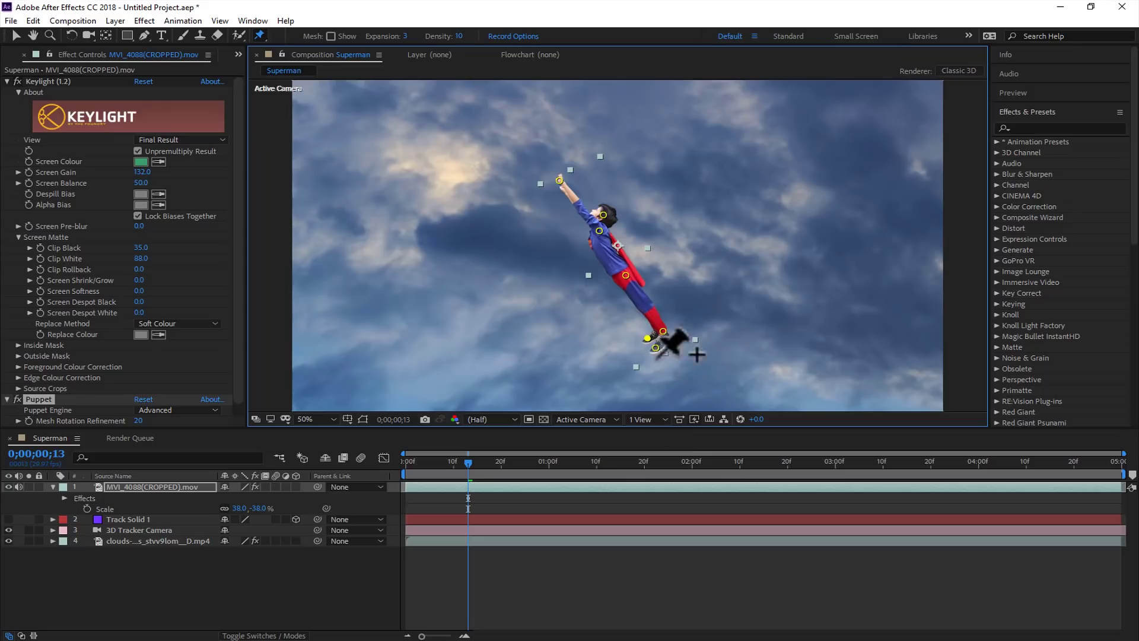
{"action": "left_click_drag", "start_coordinate": [655, 348], "coordinate": [662, 305]}
{"action": "key", "text": "ctrl+z"}
{"action": "left_click", "coordinate": [39, 399]}
{"action": "key", "text": "Delete"}
Step: Place Puppet pins on the child's feet, ankles, waist, chest, head and raised hand
{"action": "left_click", "coordinate": [659, 328]}
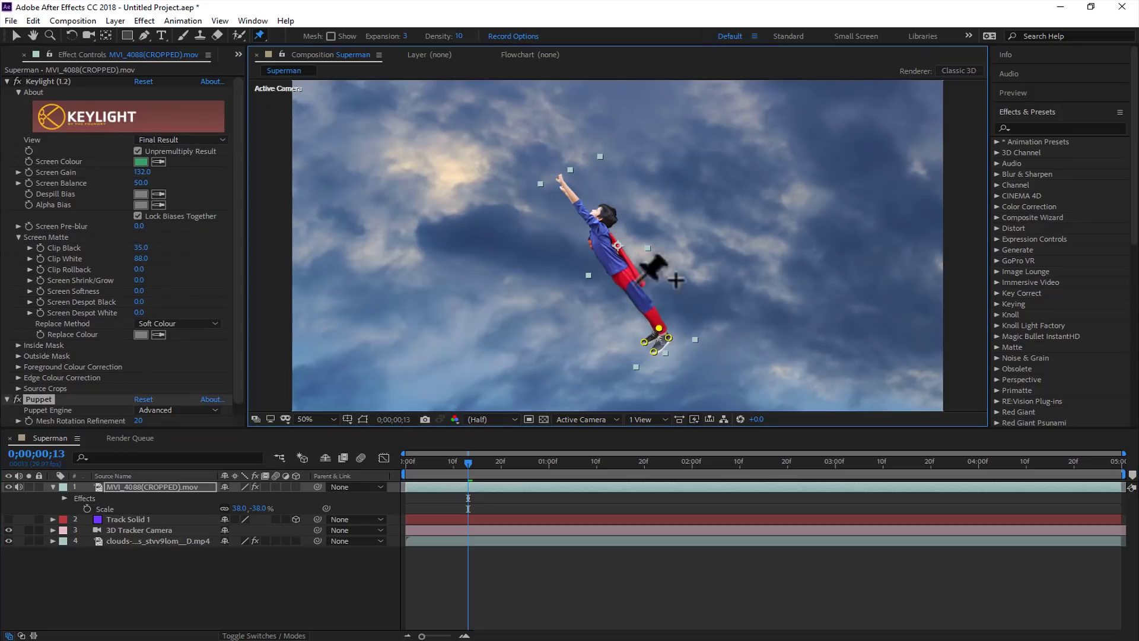
{"action": "left_click", "coordinate": [625, 272]}
{"action": "left_click", "coordinate": [599, 228]}
{"action": "left_click", "coordinate": [603, 215]}
{"action": "left_click", "coordinate": [560, 182]}
Step: Move the foot, waist, hand and head Puppet pins slightly to bend the child into a more natural flying pose
{"action": "left_click_drag", "start_coordinate": [657, 349], "coordinate": [670, 353]}
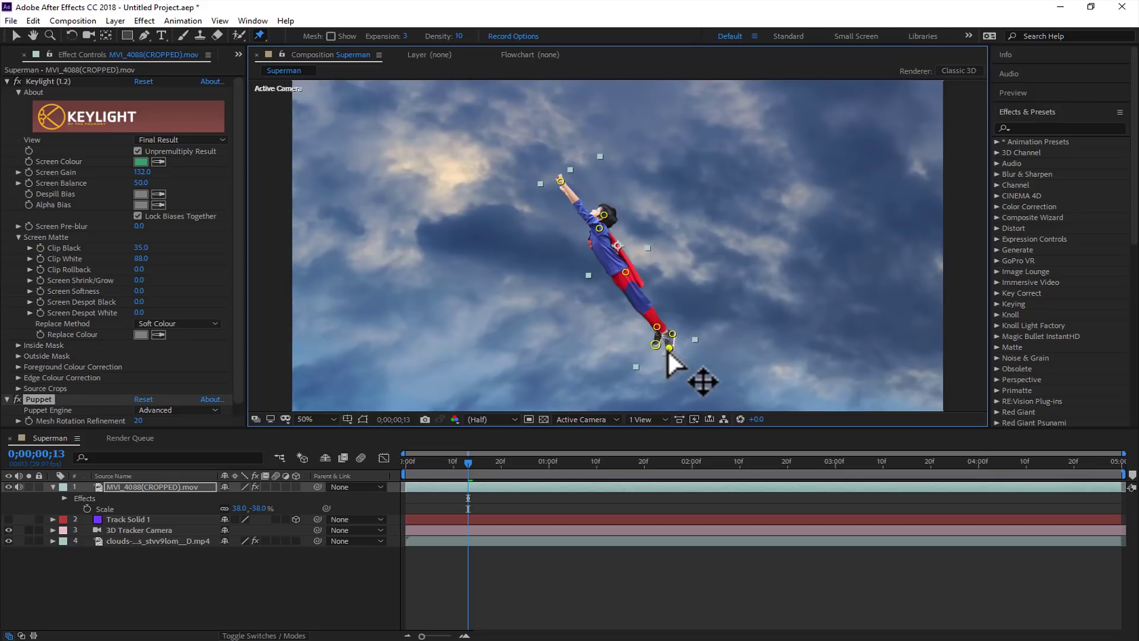
{"action": "left_click_drag", "start_coordinate": [673, 349], "coordinate": [673, 335]}
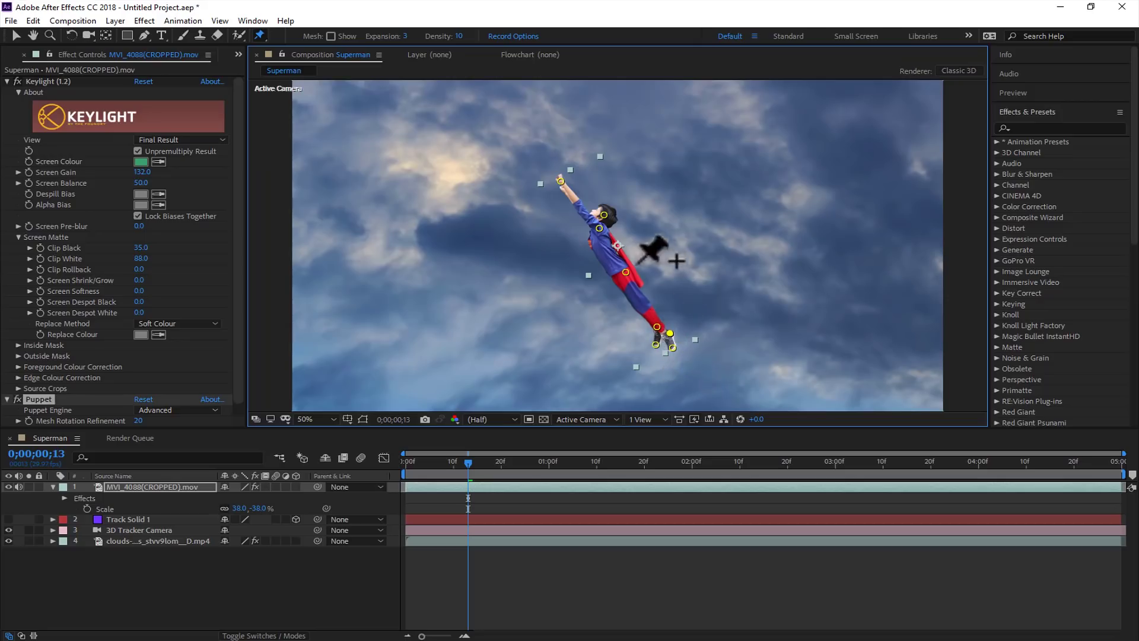
{"action": "left_click_drag", "start_coordinate": [627, 275], "coordinate": [622, 276]}
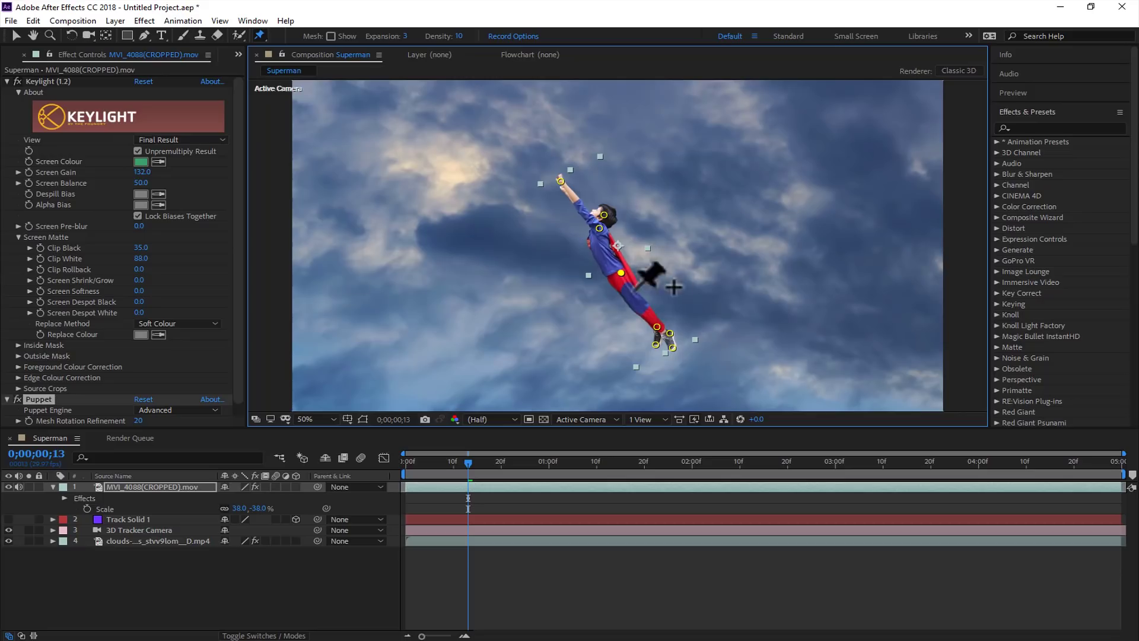
{"action": "left_click_drag", "start_coordinate": [561, 181], "coordinate": [564, 176]}
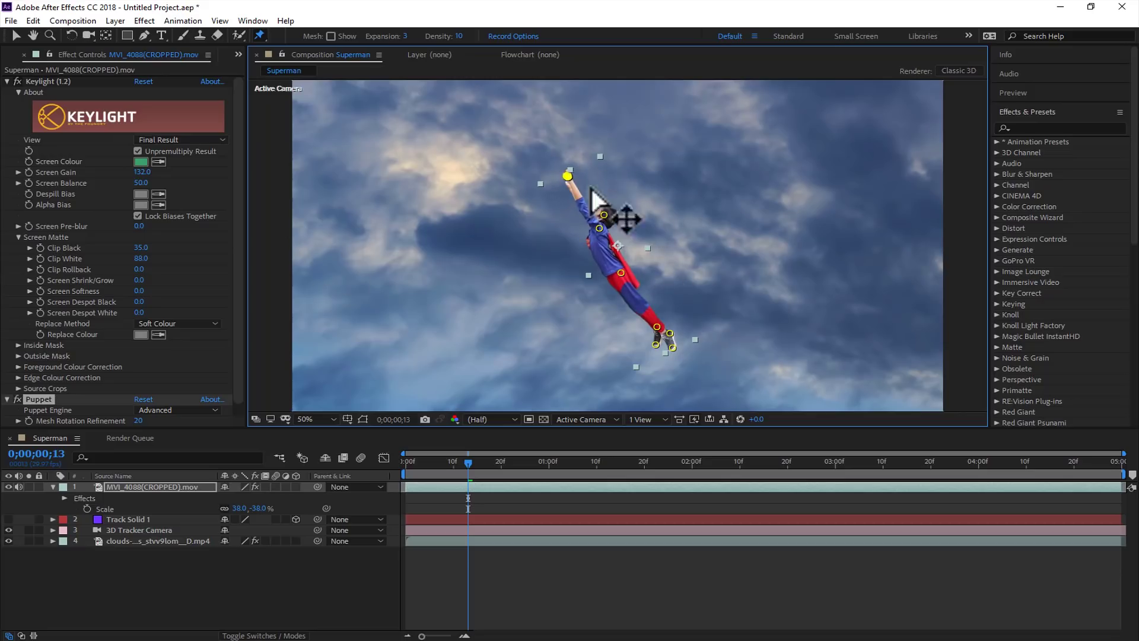
{"action": "left_click", "coordinate": [605, 214]}
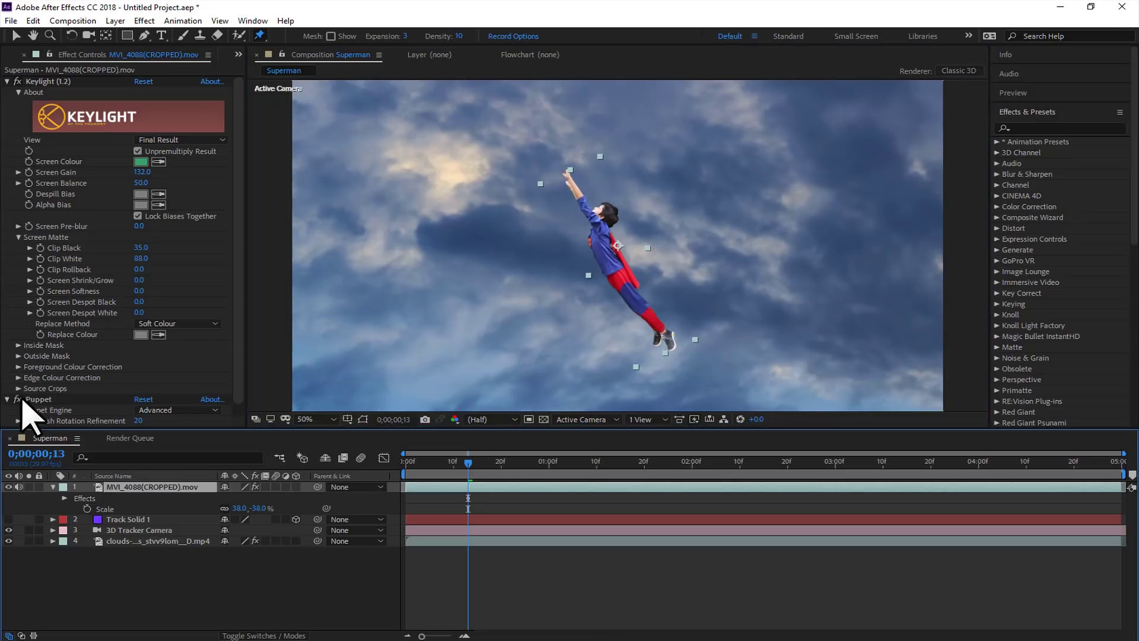
Step: Compare the child's pose with and without the Puppet effect, and preview the animation from around frame 13
{"action": "left_click", "coordinate": [18, 399]}
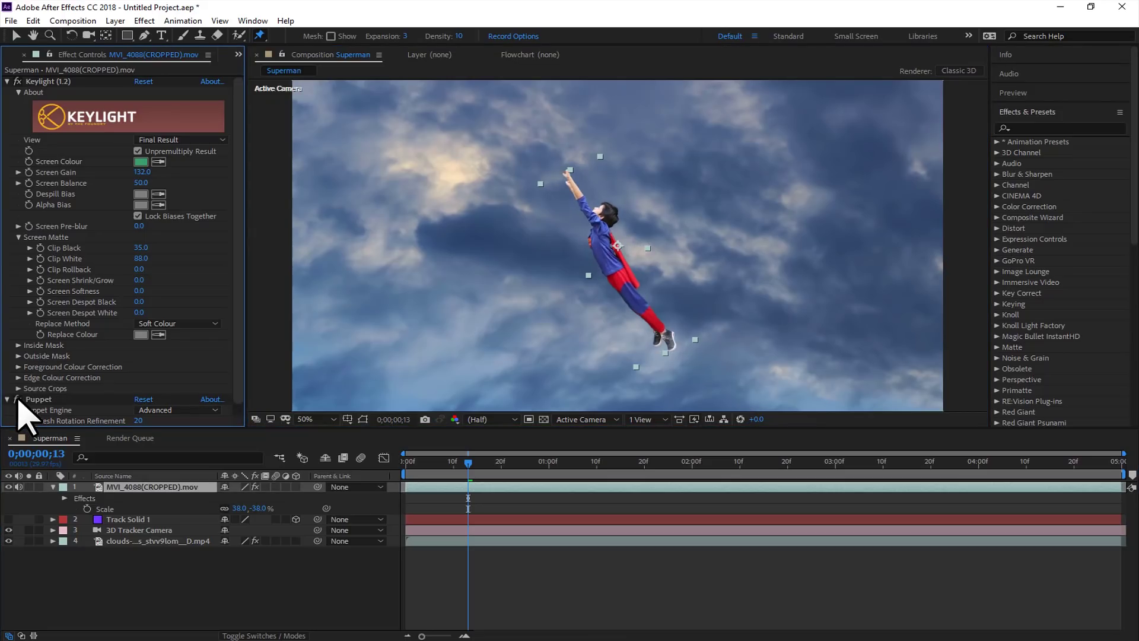
{"action": "key", "text": "v"}
{"action": "key", "text": "space"}
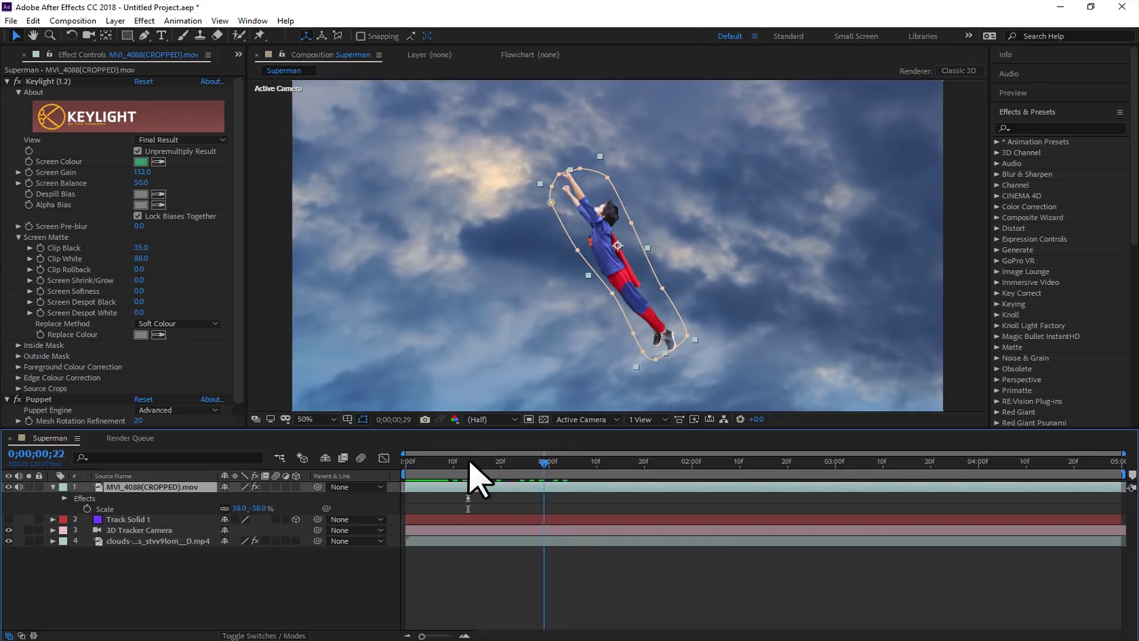
{"action": "left_click_drag", "start_coordinate": [468, 462], "coordinate": [410, 462]}
Step: Make the MVI_4088(CROPPED).mov layer 3D, copy Track Solid 1's position onto it, and hide the solid
{"action": "key", "text": "u"}
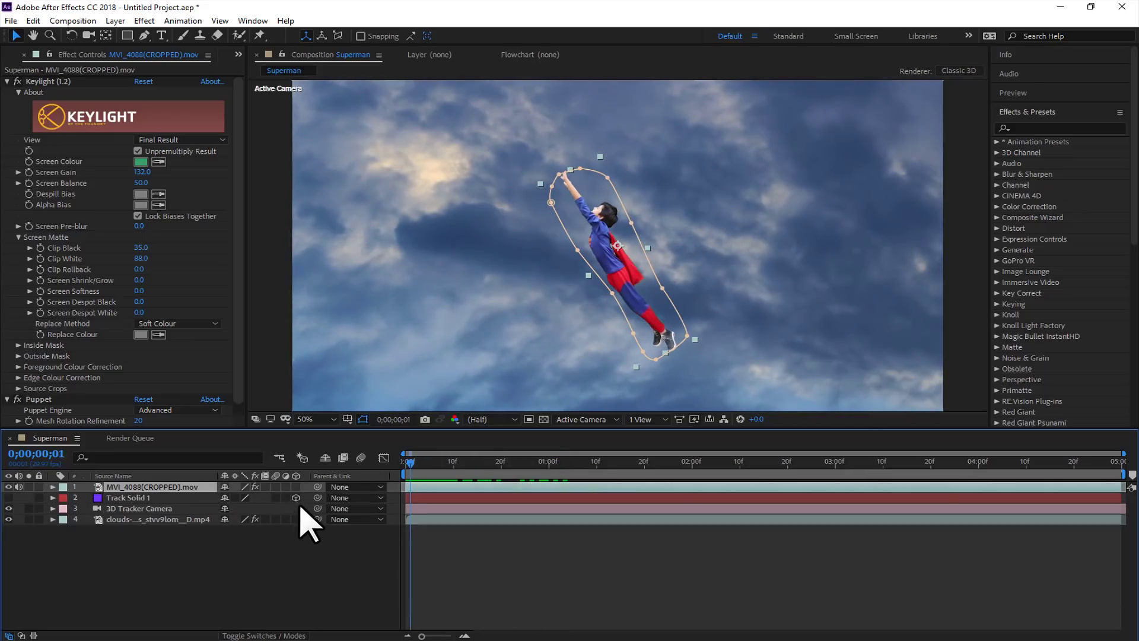
{"action": "left_click", "coordinate": [296, 486]}
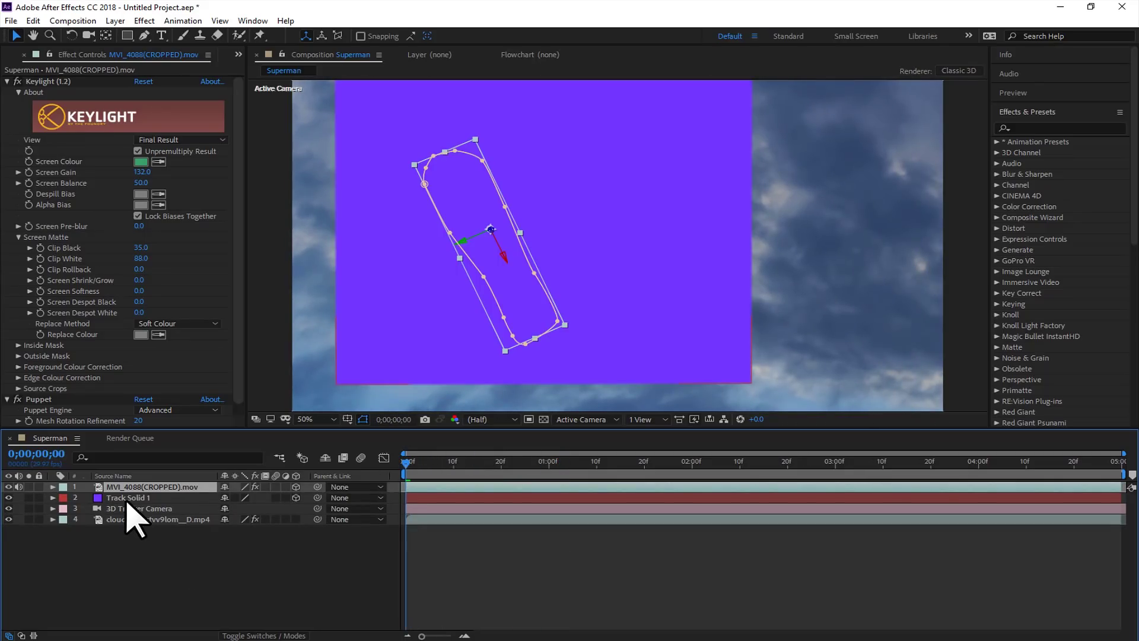
{"action": "left_click", "coordinate": [117, 500]}
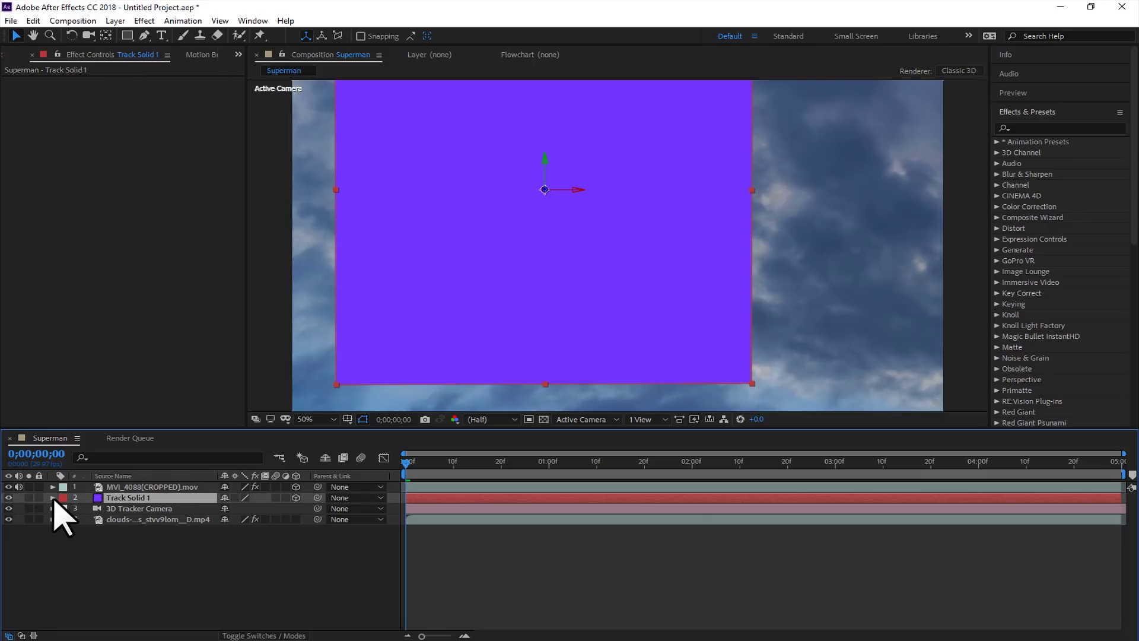
{"action": "key", "text": "p"}
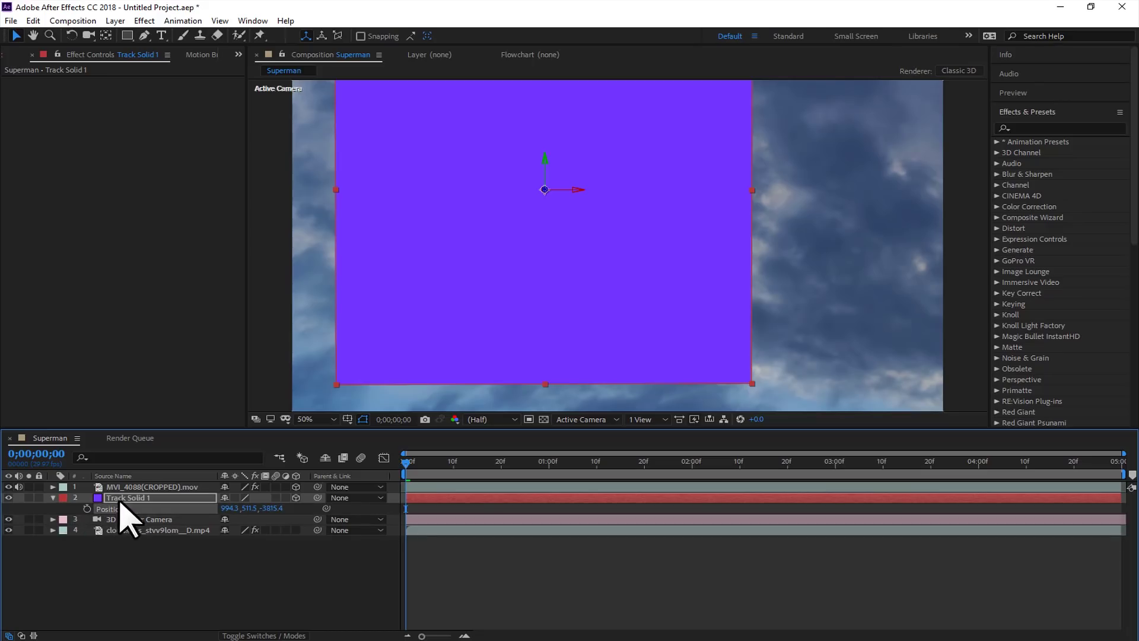
{"action": "left_click", "coordinate": [140, 489]}
{"action": "key", "text": "p"}
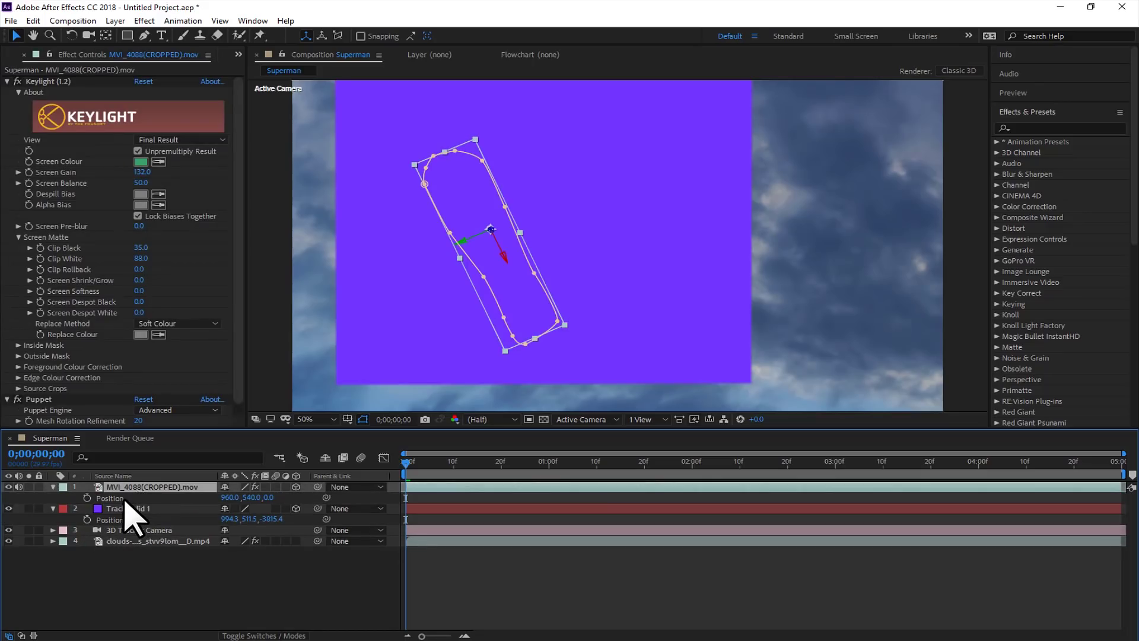
{"action": "left_click", "coordinate": [123, 499]}
{"action": "key", "text": "ctrl+v"}
{"action": "left_click", "coordinate": [9, 508]}
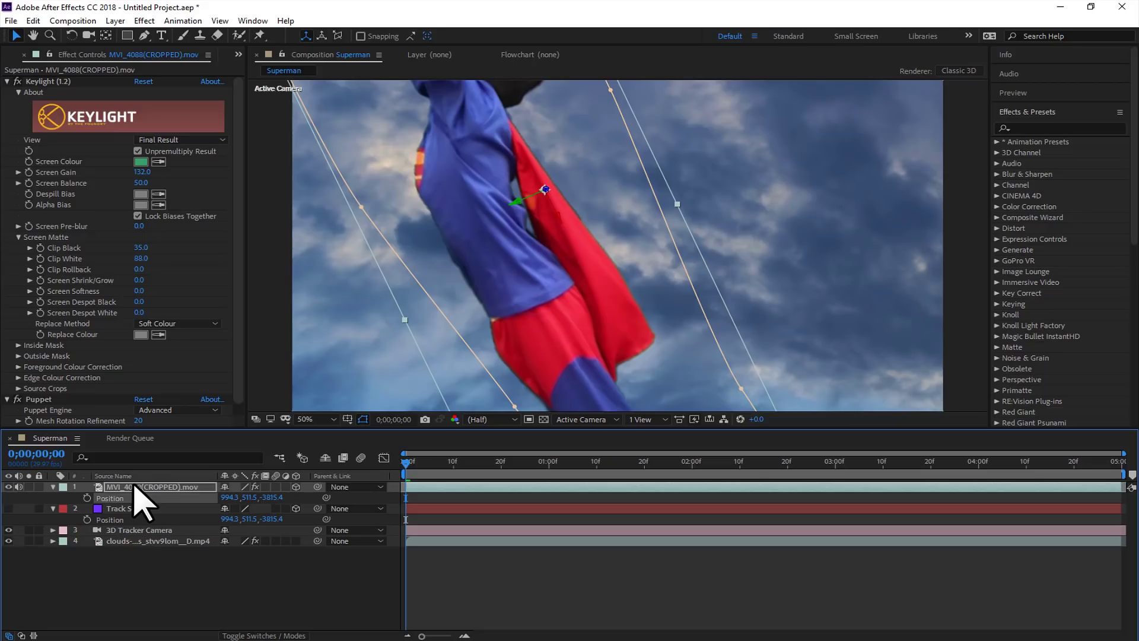
Step: Scale the child layer down to 5.0, -5.0, 13.2 % and check how it follows the tracked sky
{"action": "left_click_drag", "start_coordinate": [242, 501], "coordinate": [218, 498]}
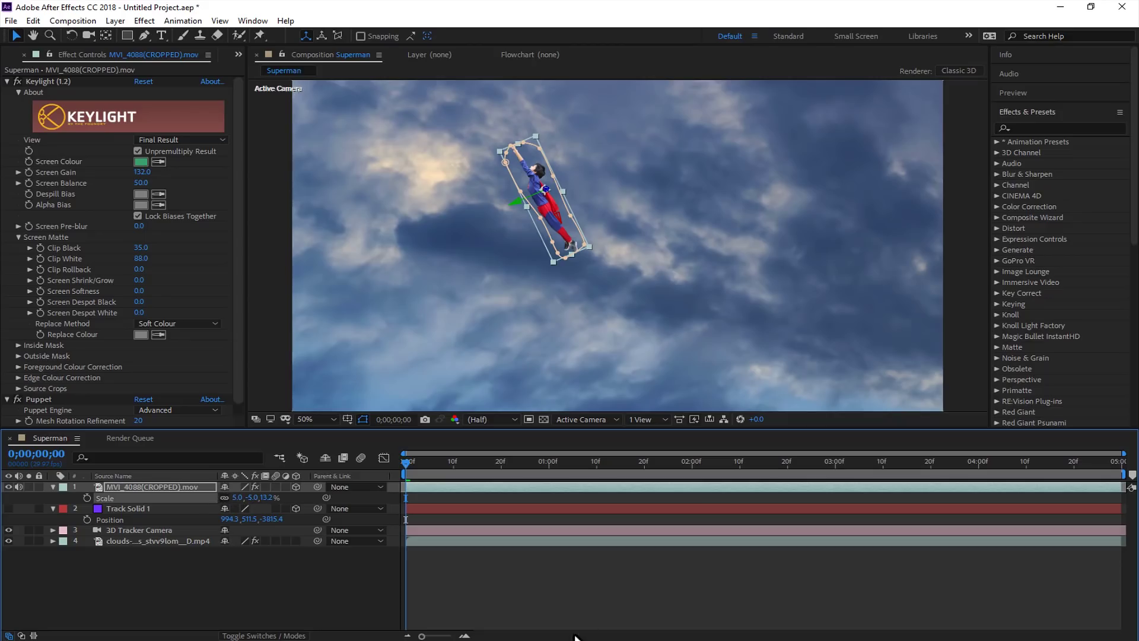
{"action": "left_click_drag", "start_coordinate": [407, 462], "coordinate": [516, 490]}
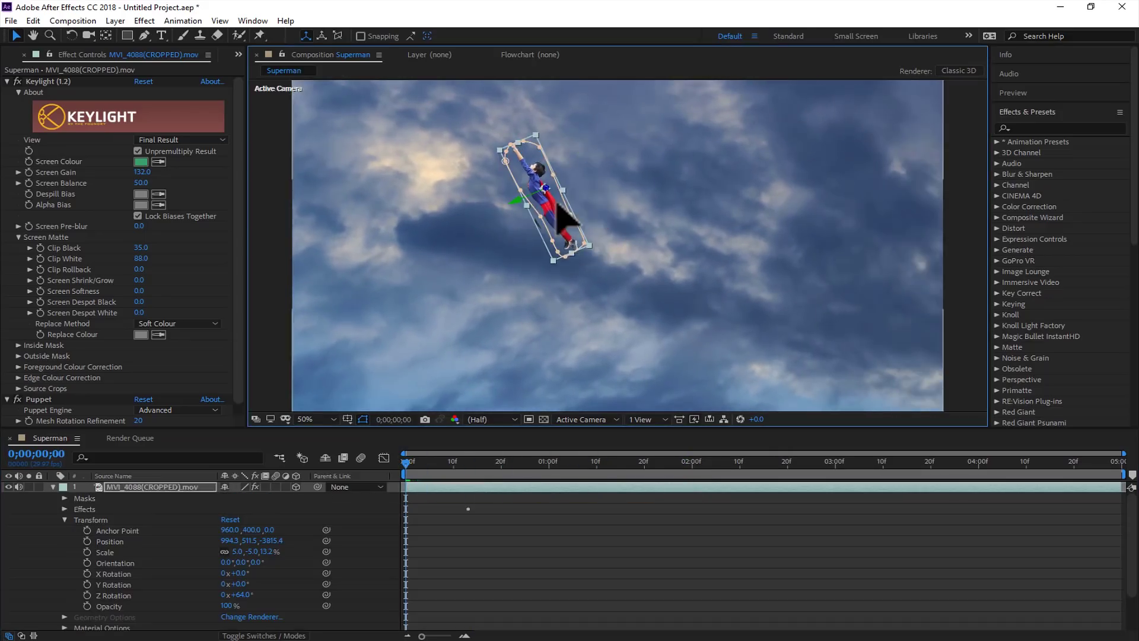
{"action": "key", "text": "period"}
{"action": "left_click_drag", "start_coordinate": [549, 188], "coordinate": [522, 256]}
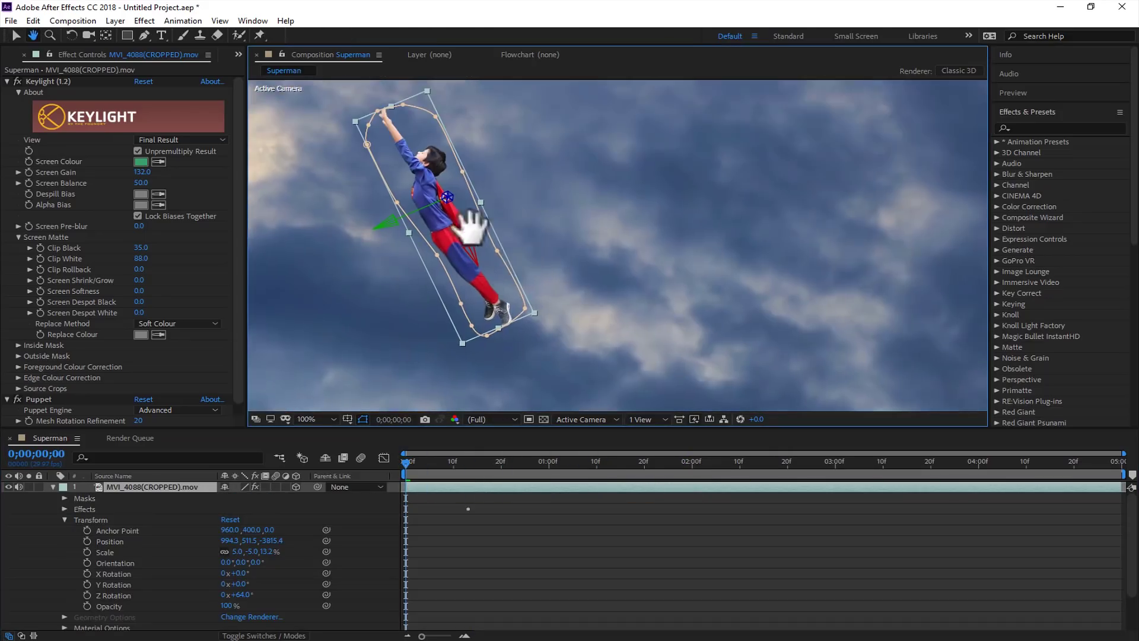
Step: Set the child layer's Z Rotation to 29° and move it just outside the frame's right edge, at position 1302.4, 596.6, -3839.8
{"action": "left_click_drag", "start_coordinate": [446, 225], "coordinate": [935, 240]}
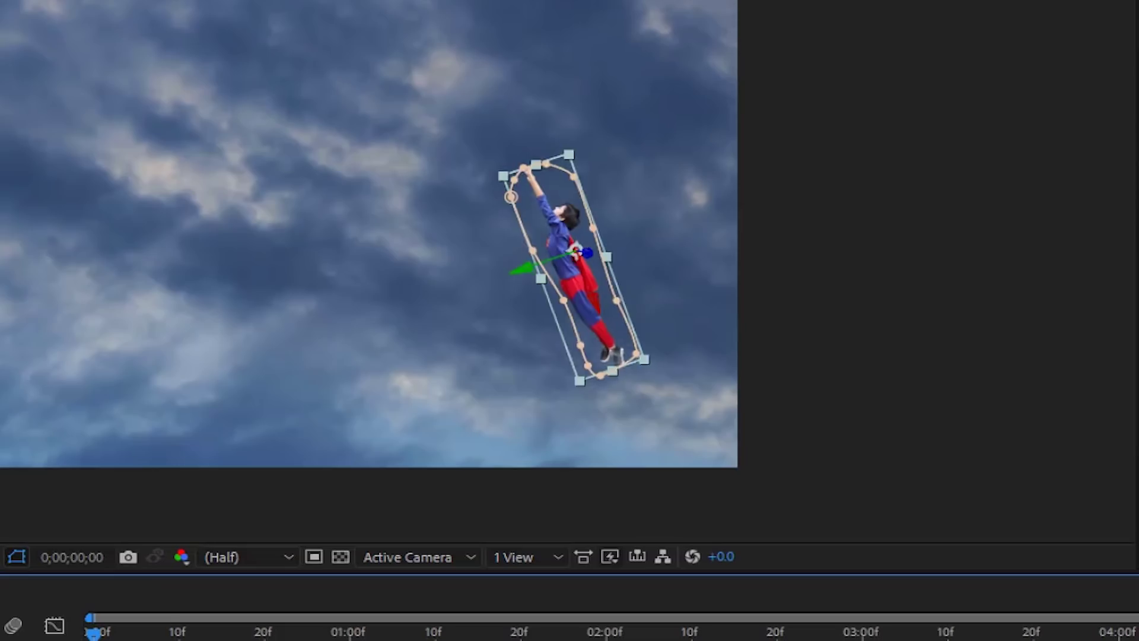
{"action": "left_click_drag", "start_coordinate": [242, 595], "coordinate": [221, 595]}
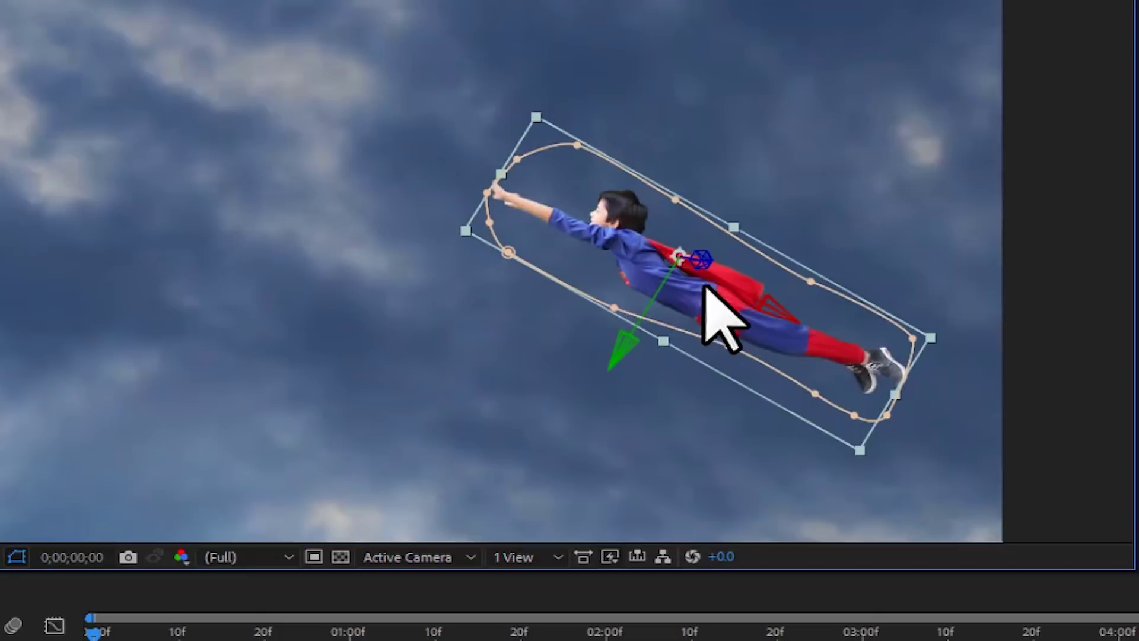
{"action": "left_click_drag", "start_coordinate": [719, 325], "coordinate": [1127, 451]}
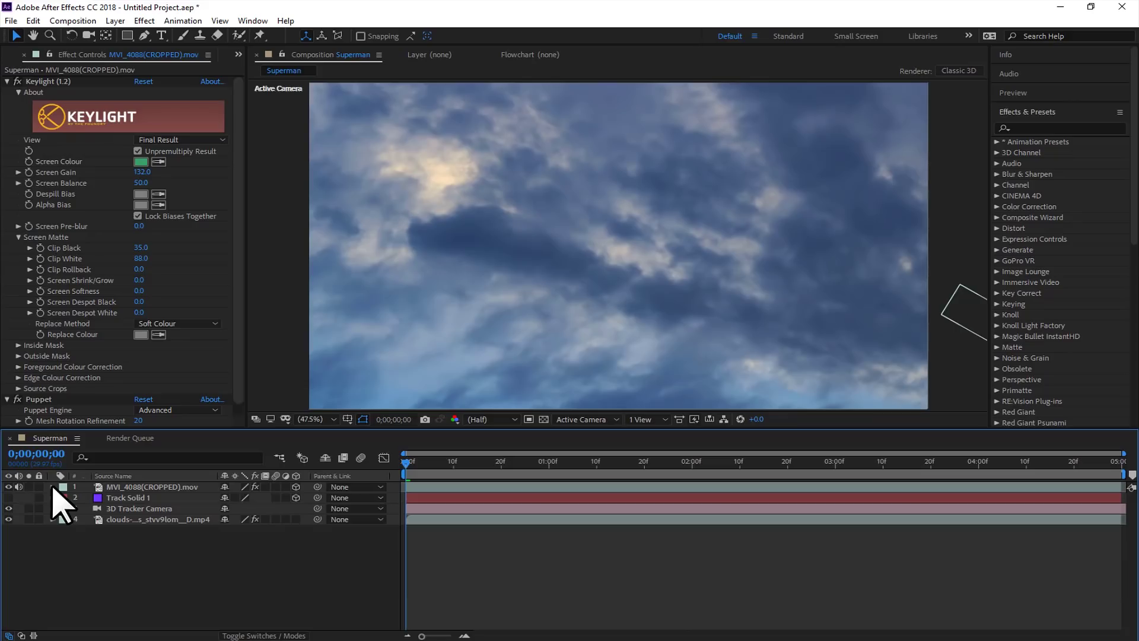
Step: Add a Position keyframe to the MVI_4088(CROPPED).mov layer at the first frame
{"action": "left_click", "coordinate": [53, 486]}
{"action": "left_click", "coordinate": [122, 488]}
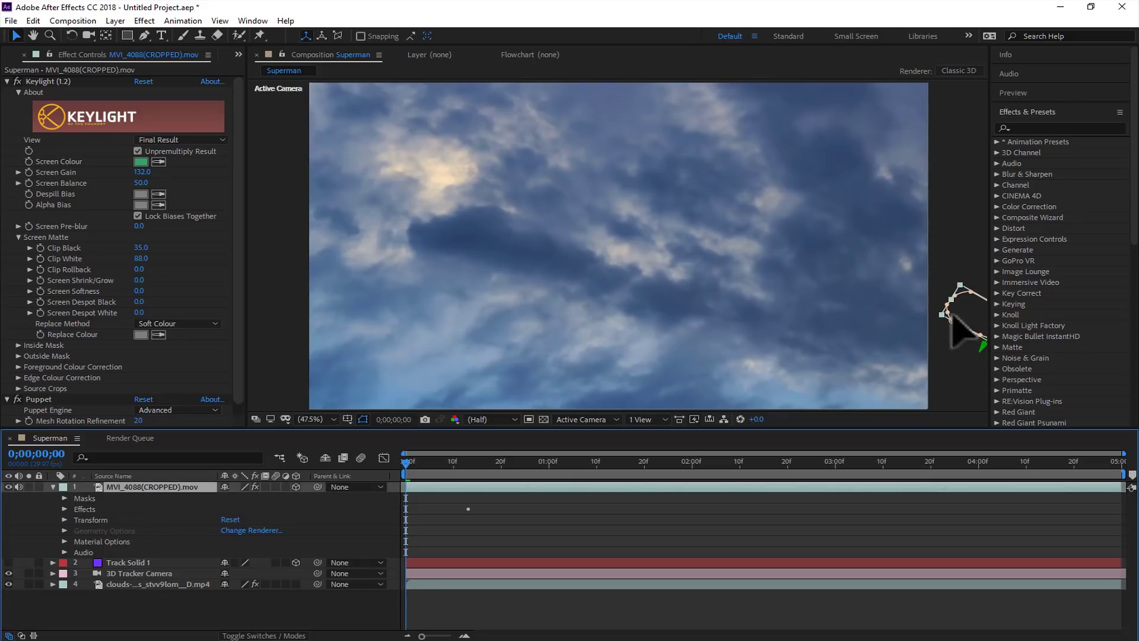
{"action": "left_click", "coordinate": [65, 520]}
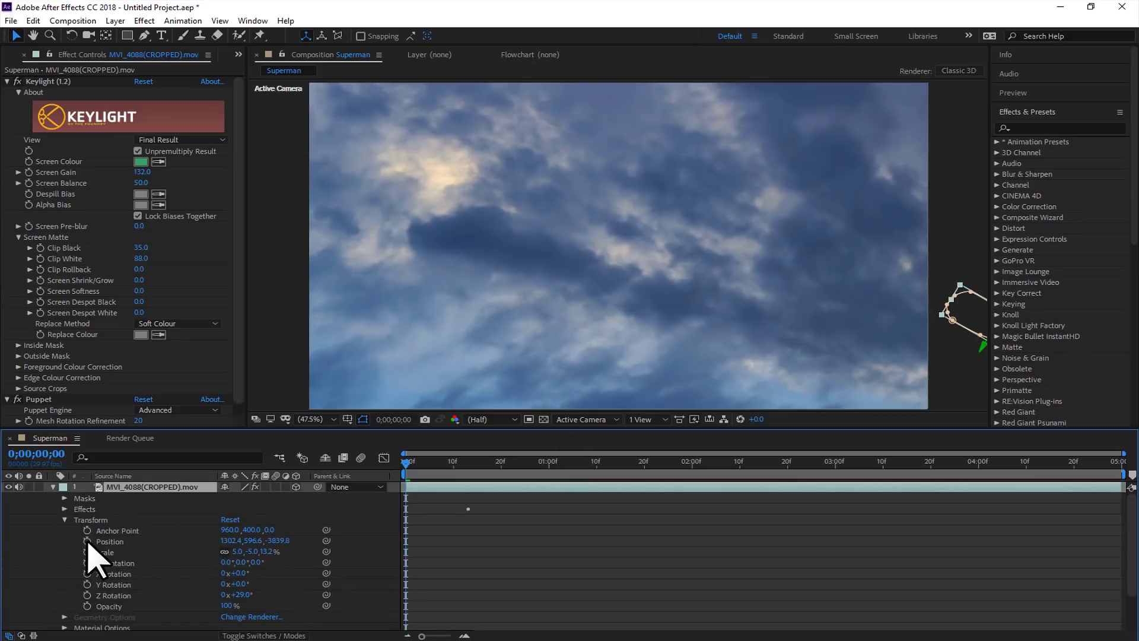
{"action": "left_click", "coordinate": [87, 541]}
Step: At 0;00;02;00, move the child diagonally upward across the sky to position 923.6, 465.1, -3838.9 and preview the flight
{"action": "left_click_drag", "start_coordinate": [552, 468], "coordinate": [689, 472]}
{"action": "scroll", "coordinate": [852, 310], "scroll_direction": "up", "scroll_amount": 1}
{"action": "left_click_drag", "start_coordinate": [919, 376], "coordinate": [676, 314]}
{"action": "left_click", "coordinate": [621, 359]}
{"action": "left_click_drag", "start_coordinate": [621, 359], "coordinate": [581, 270]}
{"action": "key", "text": "space"}
{"action": "key", "text": "space"}
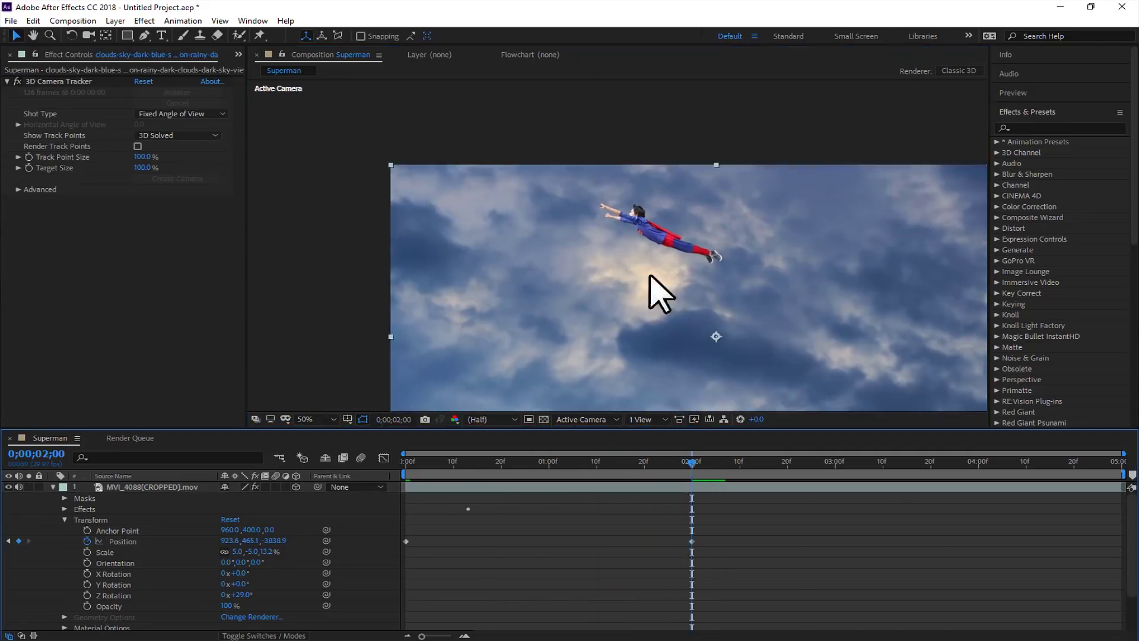
Step: Mute the child layer's audio and move its two-second position beyond the frame's upper-left corner, to 676.3, 391.2, -3838.3
{"action": "left_click", "coordinate": [148, 486]}
{"action": "left_click", "coordinate": [19, 487]}
{"action": "left_click_drag", "start_coordinate": [635, 222], "coordinate": [255, 114]}
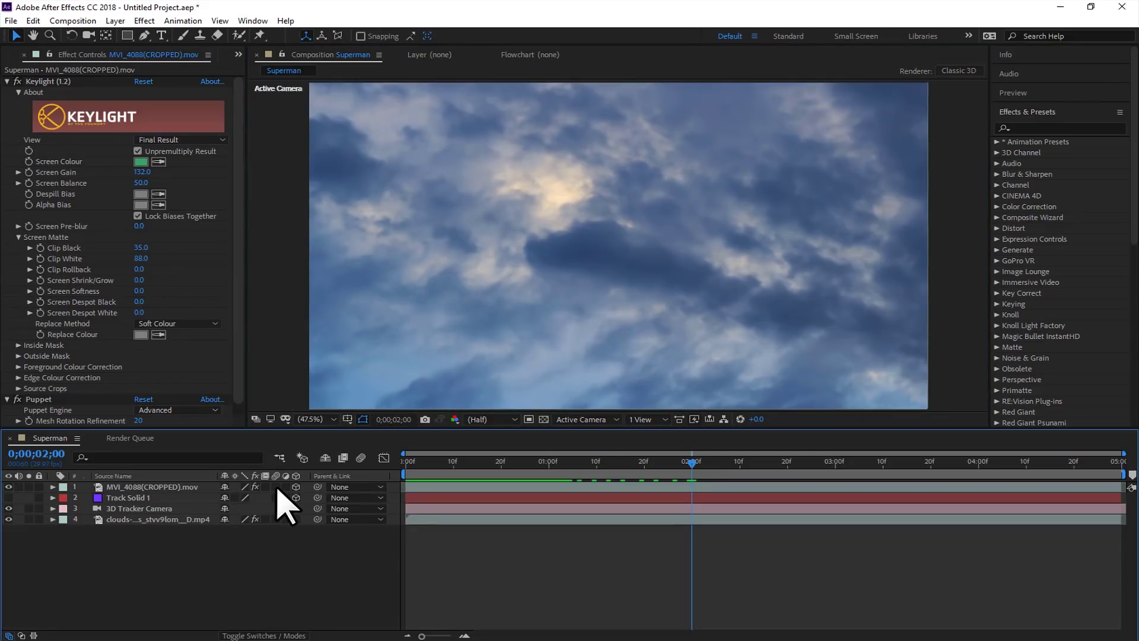
Step: Enable motion blur for the MVI_4088(CROPPED).mov layer and for the composition, and preview the flight
{"action": "left_click", "coordinate": [277, 487]}
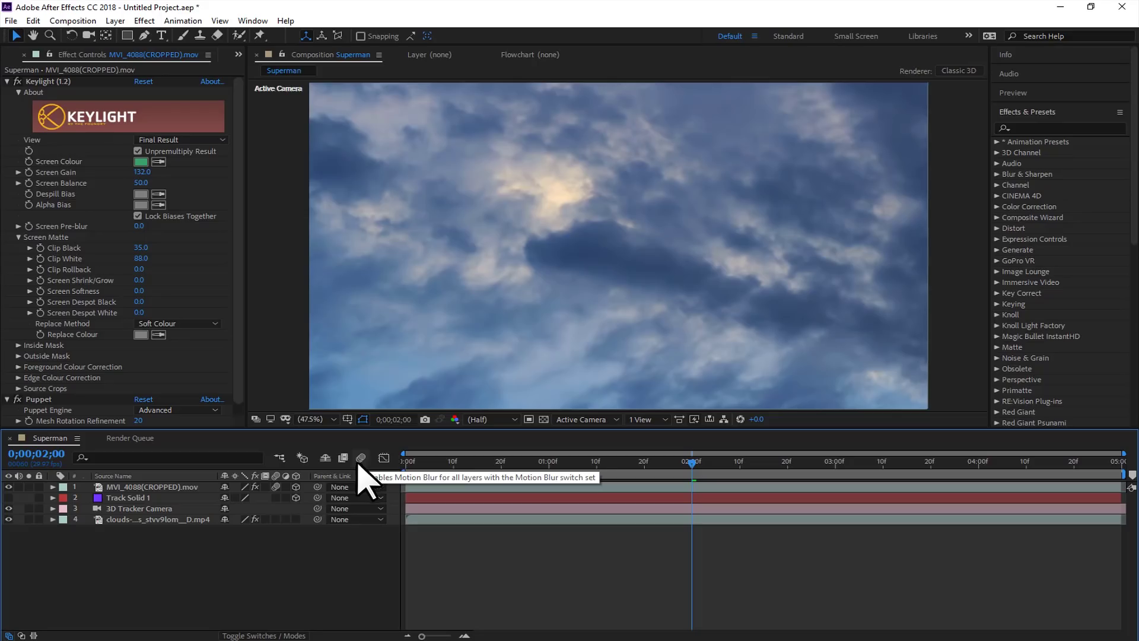
{"action": "left_click", "coordinate": [360, 458]}
{"action": "key", "text": "space"}
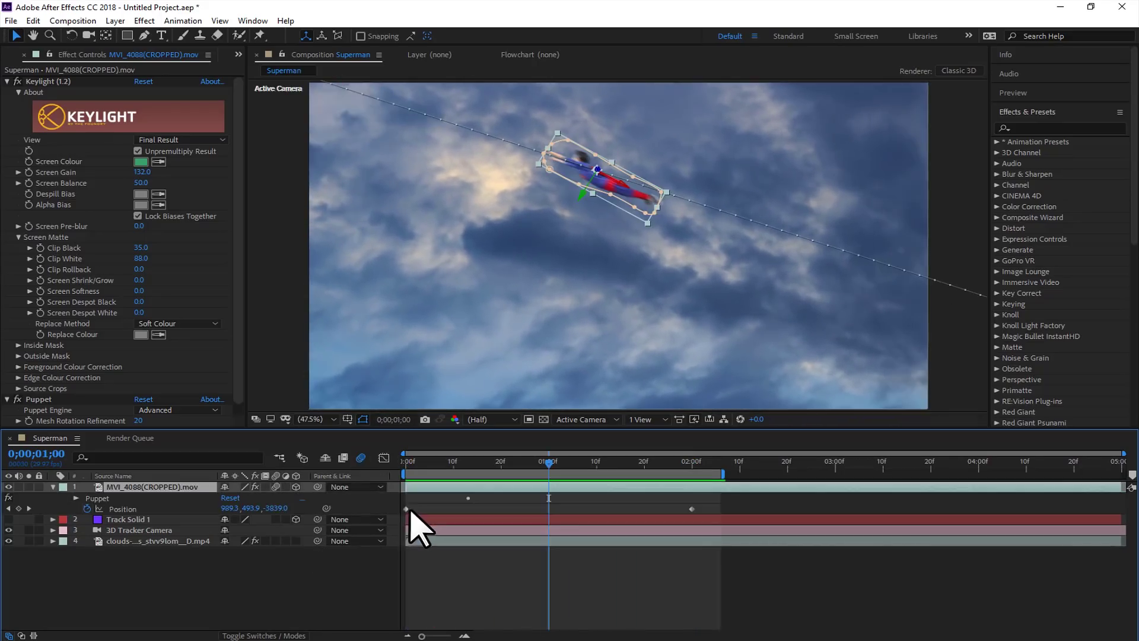
Step: Move the child layer's first Position keyframe to 0;00;01;00 and preview the faster flight
{"action": "left_click", "coordinate": [405, 509]}
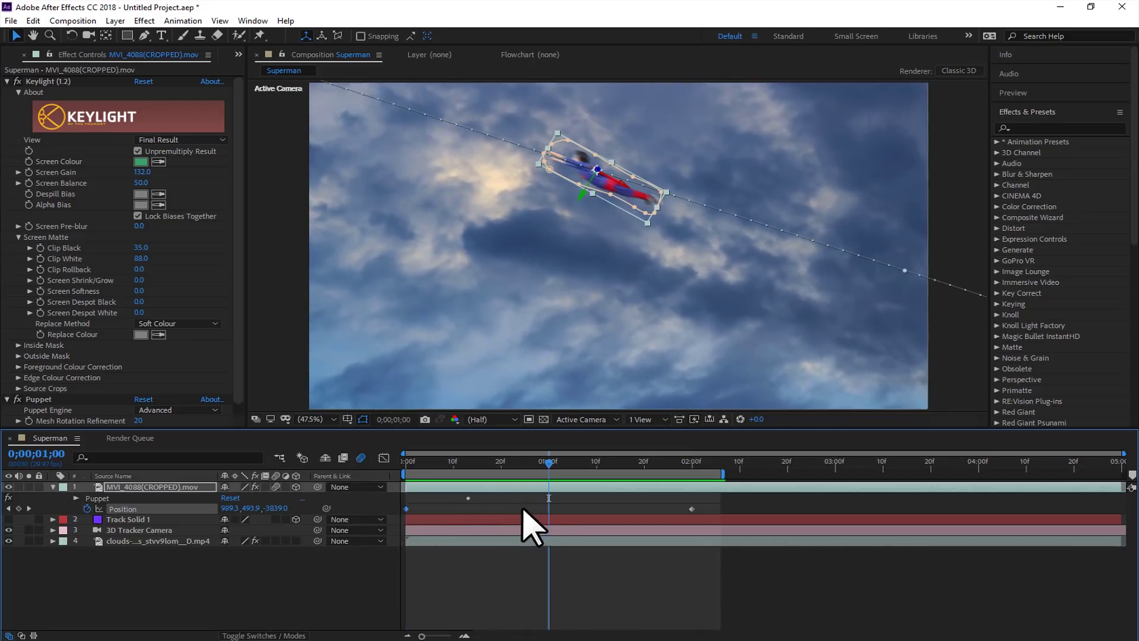
{"action": "left_click_drag", "start_coordinate": [523, 508], "coordinate": [549, 507]}
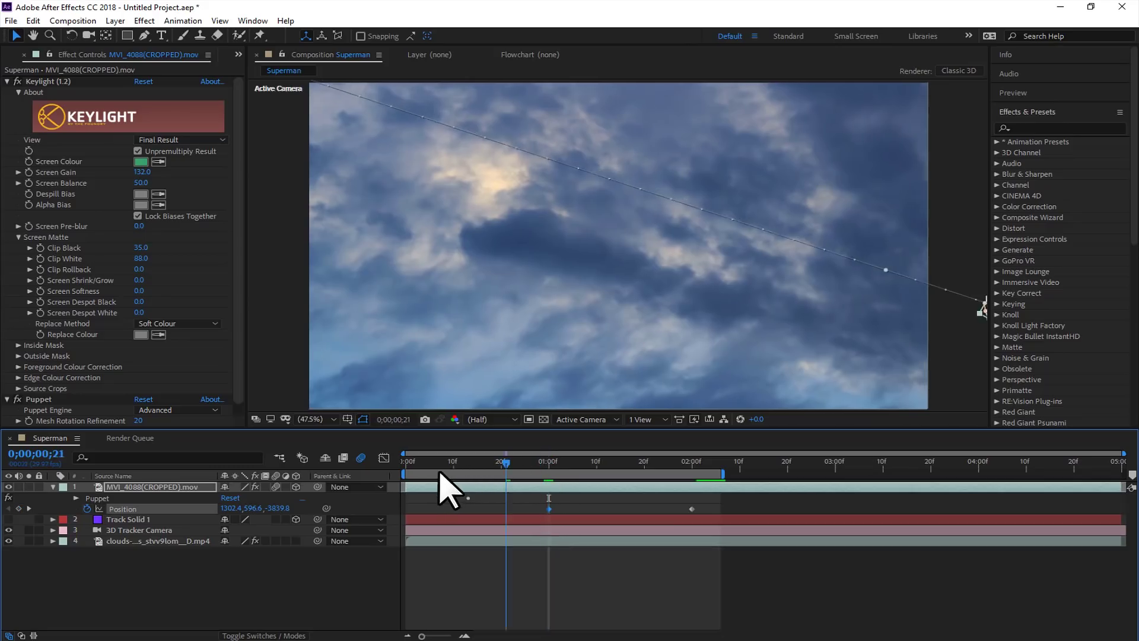
{"action": "key", "text": "space"}
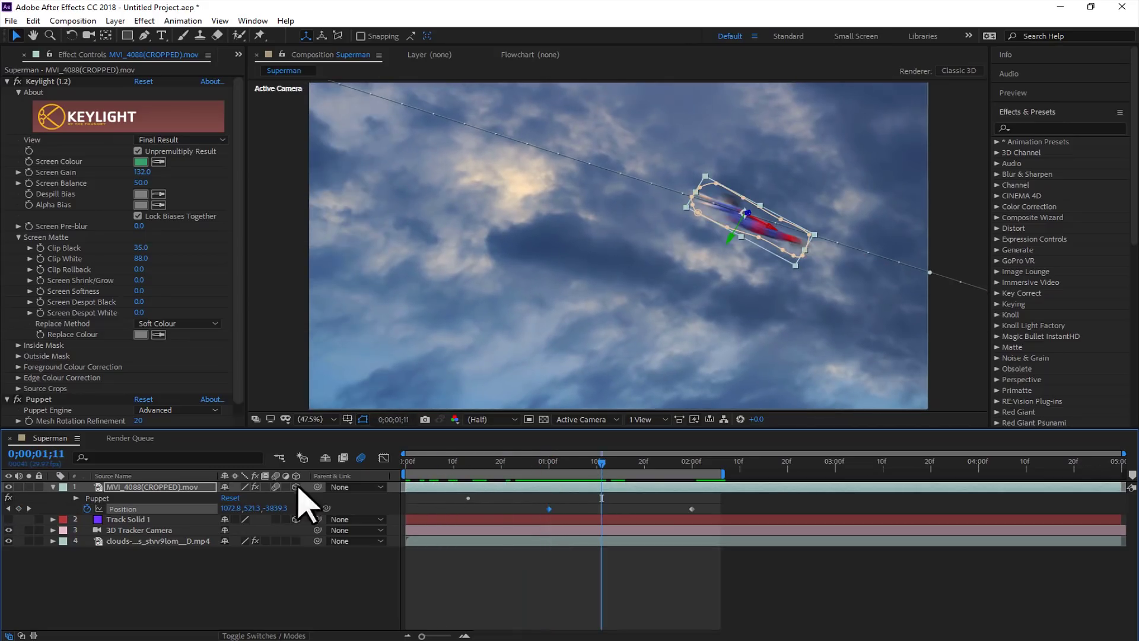
Step: Apply the Curves effect to the child layer and shape the RGB curve with slightly raised shadows and lowered highlights
{"action": "scroll", "coordinate": [676, 255], "scroll_direction": "up", "scroll_amount": 3}
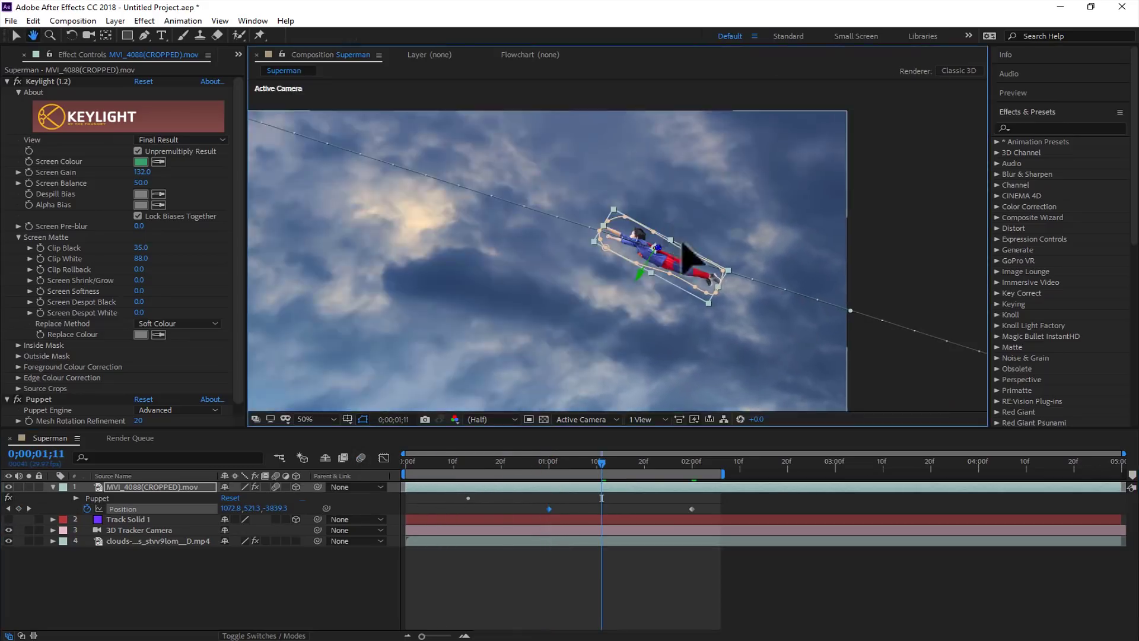
{"action": "key", "text": "ctrl+space"}
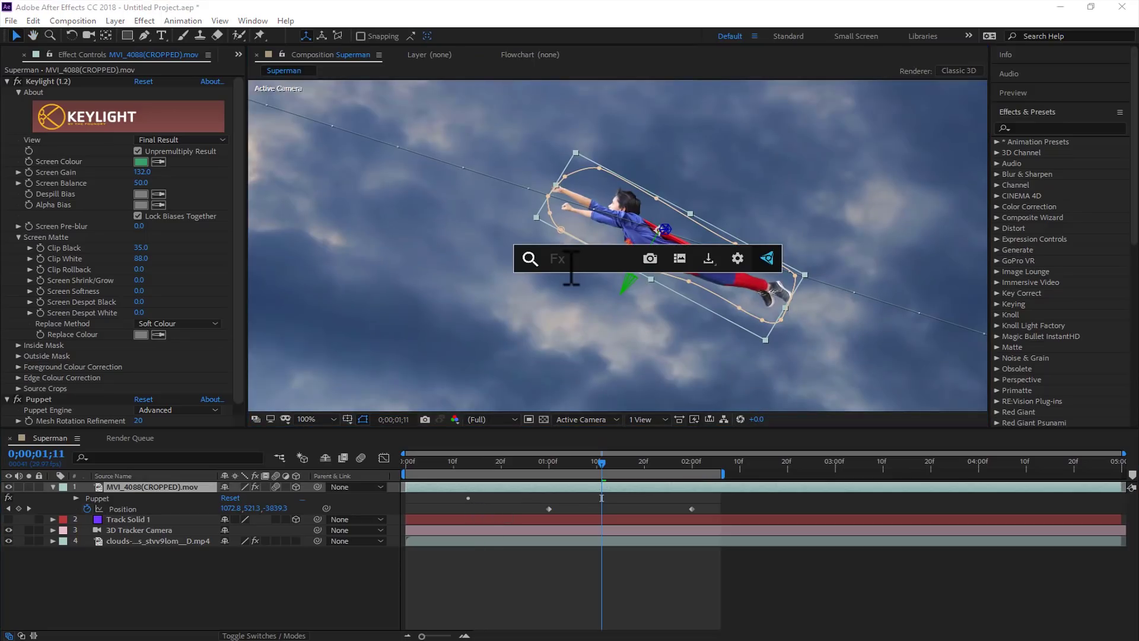
{"action": "type", "text": "curves"}
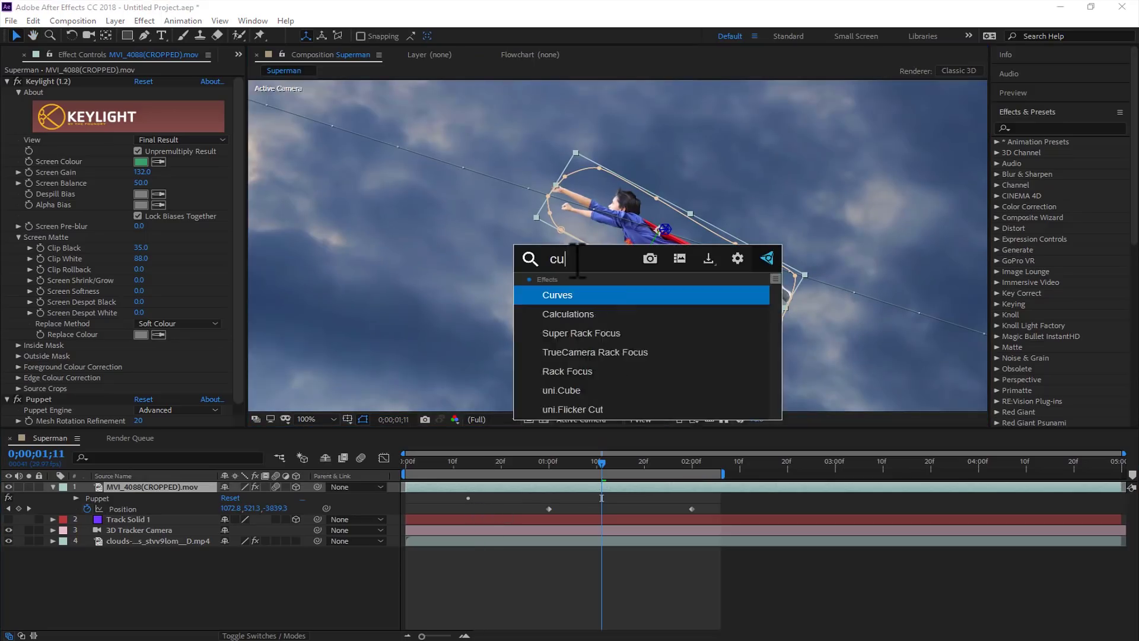
{"action": "left_click", "coordinate": [556, 296]}
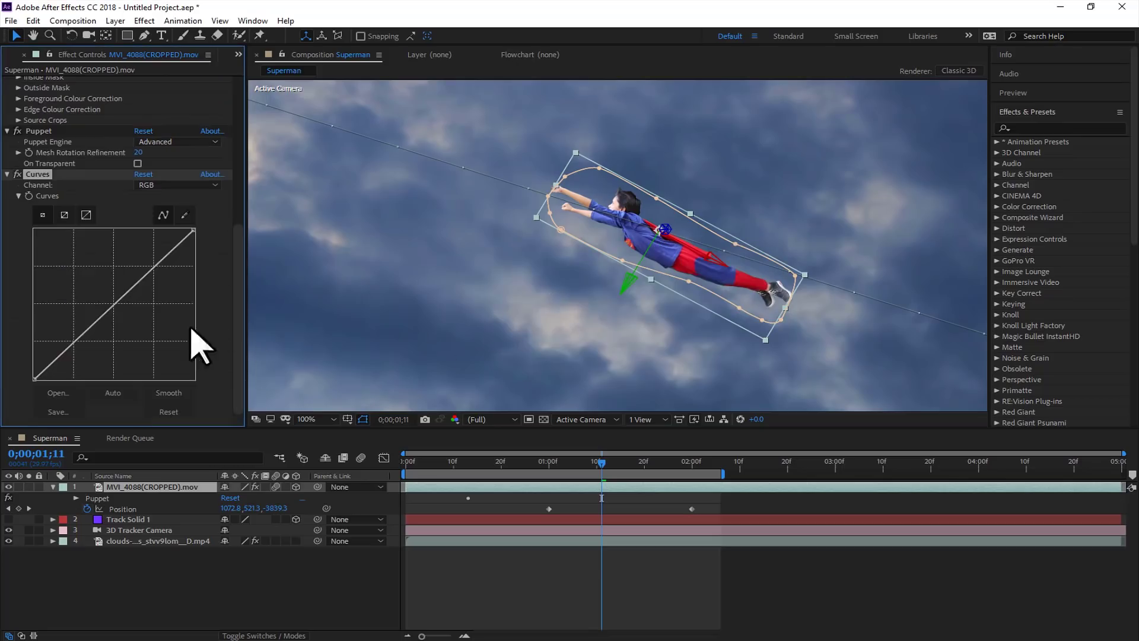
{"action": "left_click_drag", "start_coordinate": [112, 301], "coordinate": [160, 269]}
{"action": "scroll", "coordinate": [604, 290], "scroll_direction": "down", "scroll_amount": 1}
{"action": "left_click_drag", "start_coordinate": [70, 341], "coordinate": [65, 343]}
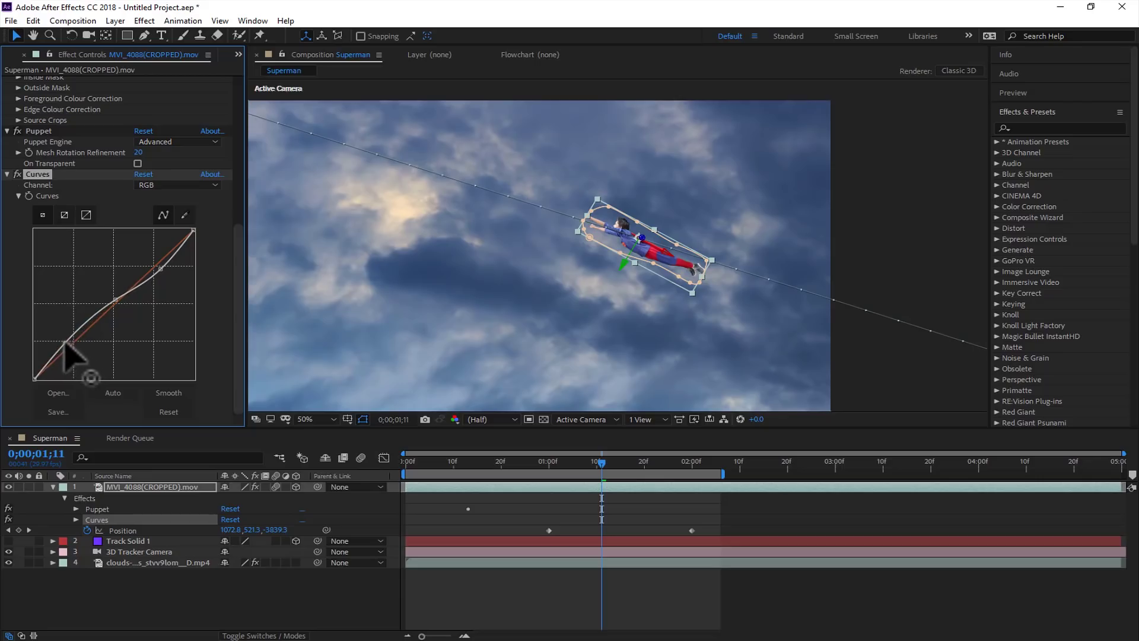
Step: Raise the midpoint of the Green channel slightly in the child layer's Curves effect
{"action": "left_click", "coordinate": [178, 184]}
{"action": "left_click", "coordinate": [178, 211]}
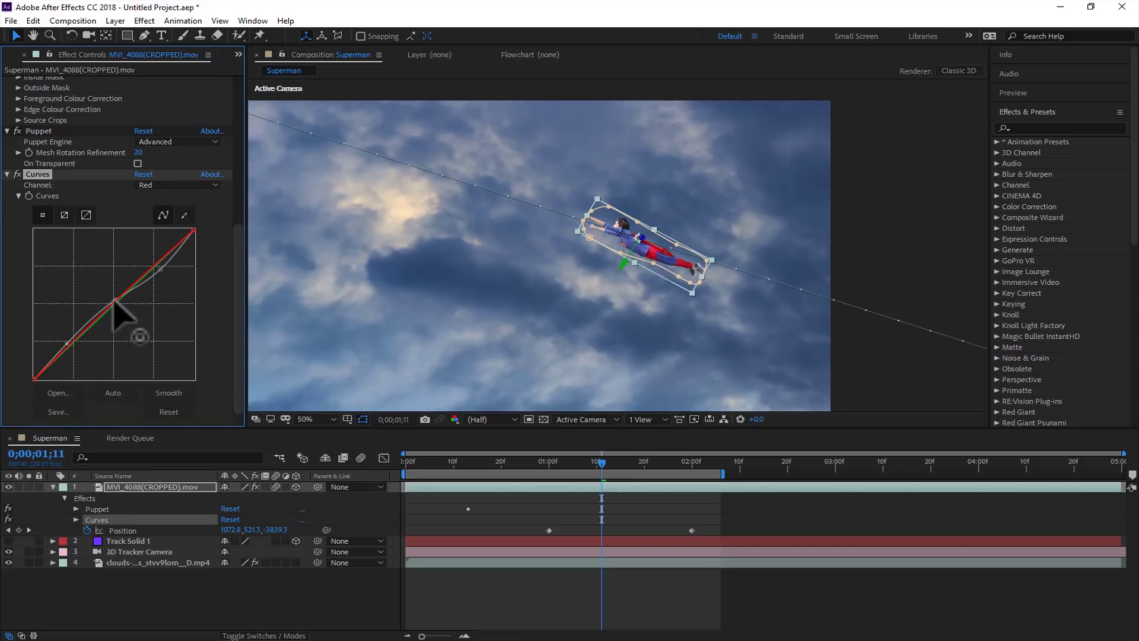
{"action": "left_click", "coordinate": [171, 184]}
{"action": "left_click", "coordinate": [175, 226]}
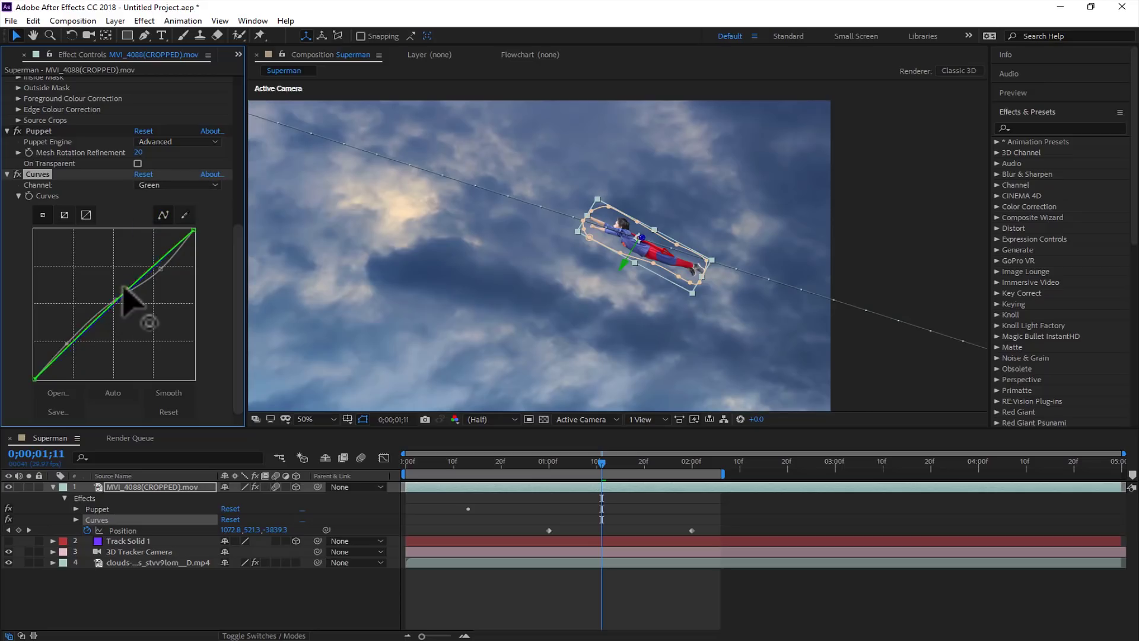
{"action": "left_click", "coordinate": [125, 291]}
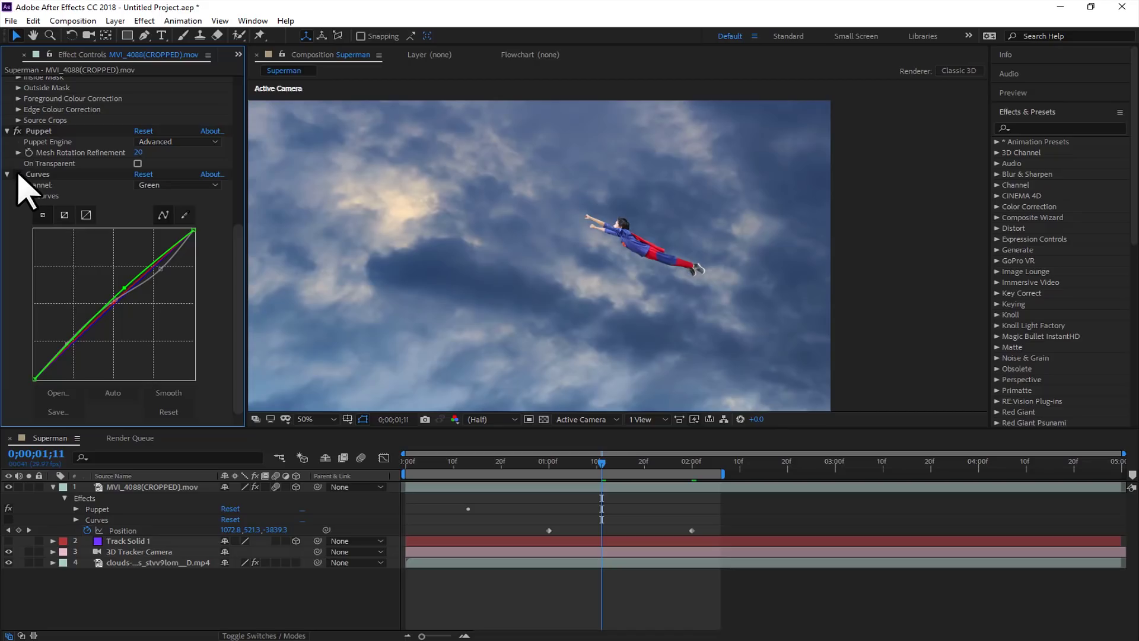
Step: Create a black 1920 x 1080 px solid named Flare above the child layer
{"action": "right_click", "coordinate": [323, 626]}
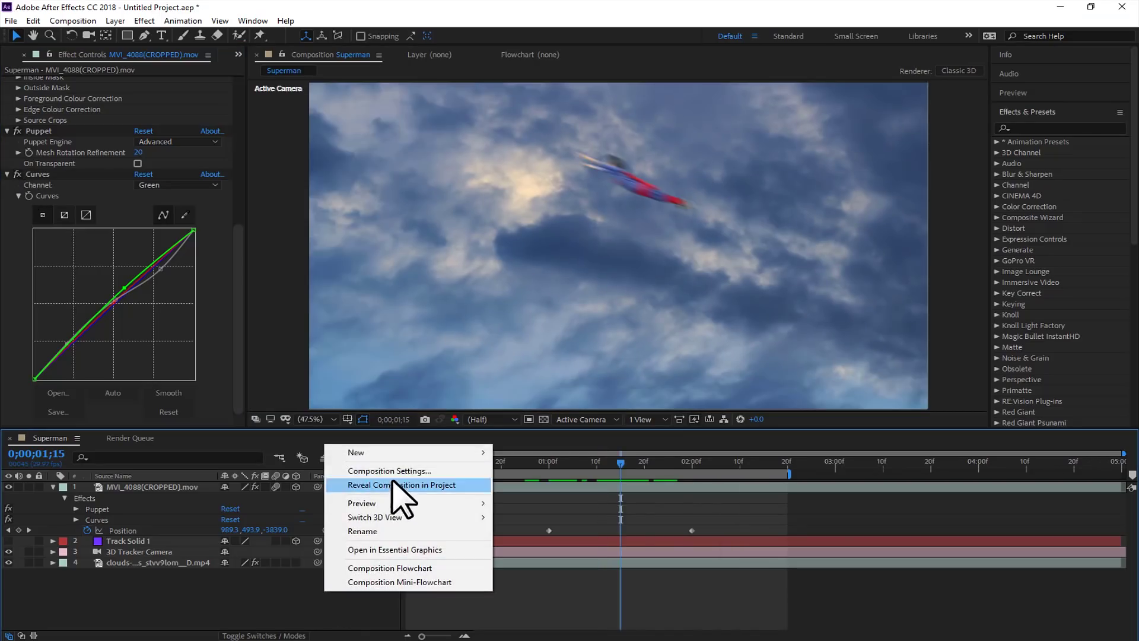
{"action": "mouse_move", "coordinate": [475, 450]}
{"action": "left_click", "coordinate": [515, 476]}
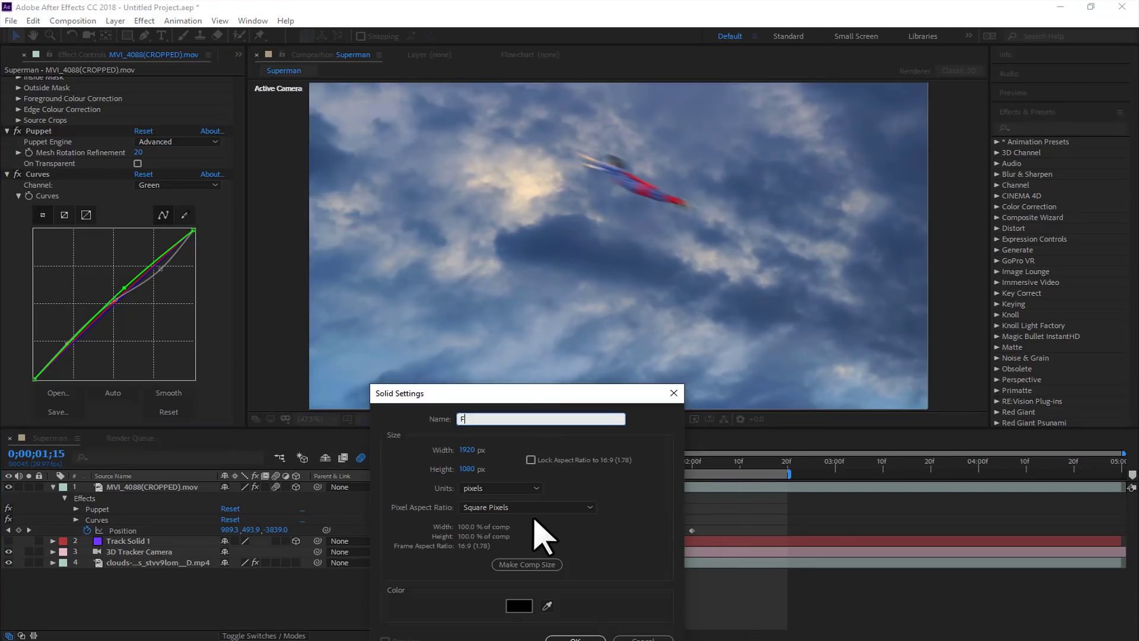
{"action": "key", "text": "Return"}
Step: Apply the Optical Flares effect to the Flare solid
{"action": "key", "text": "ctrl+space"}
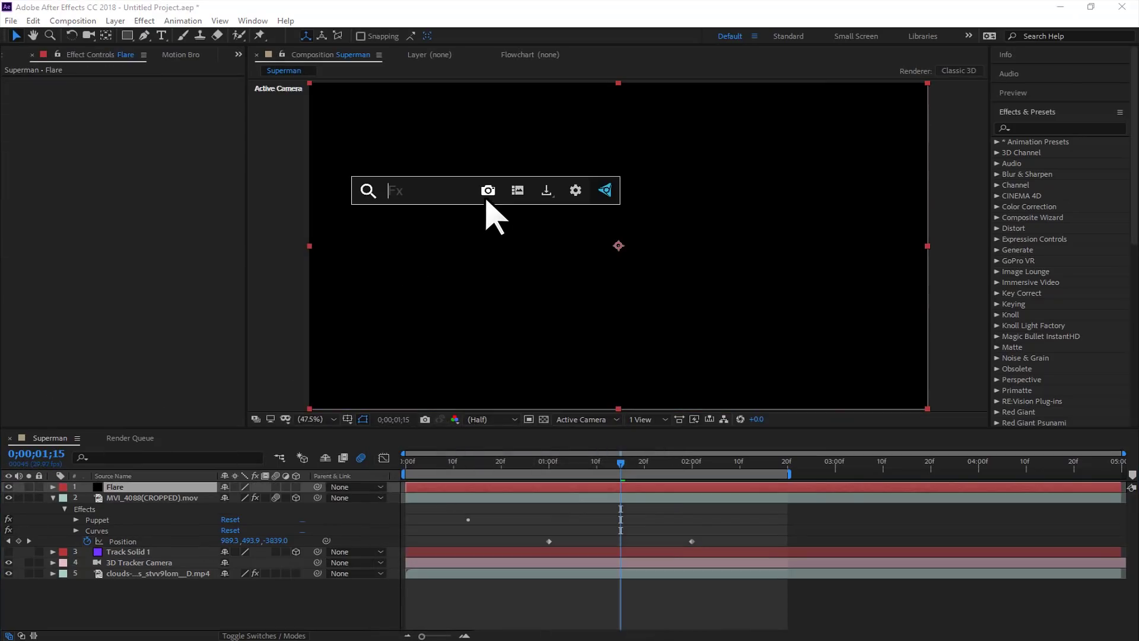
{"action": "type", "text": "optical"}
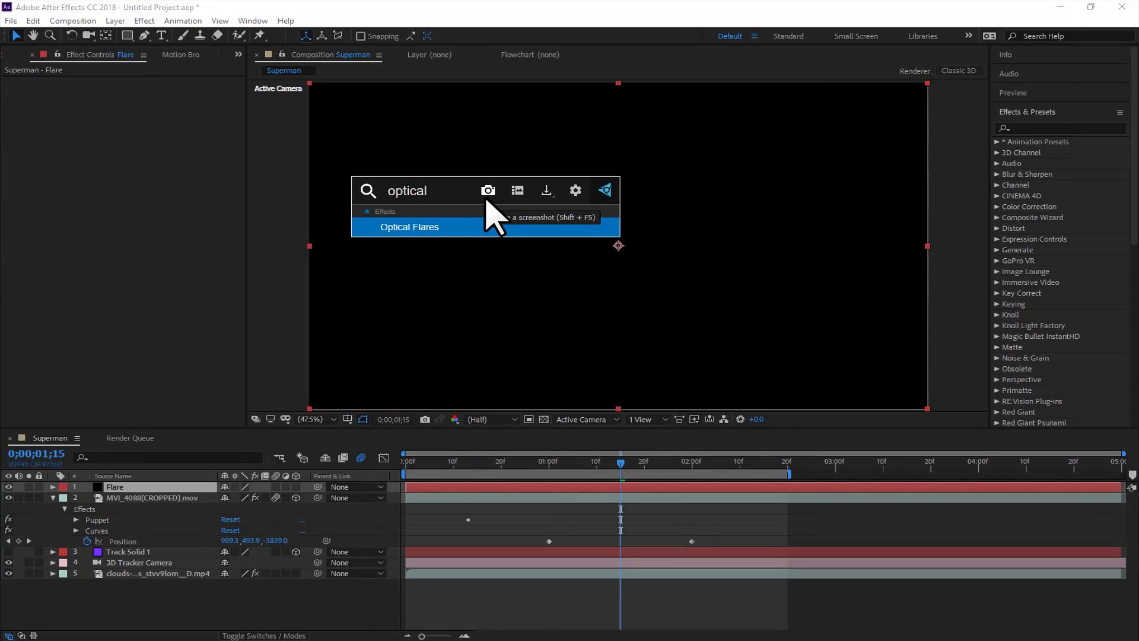
{"action": "left_click", "coordinate": [428, 229]}
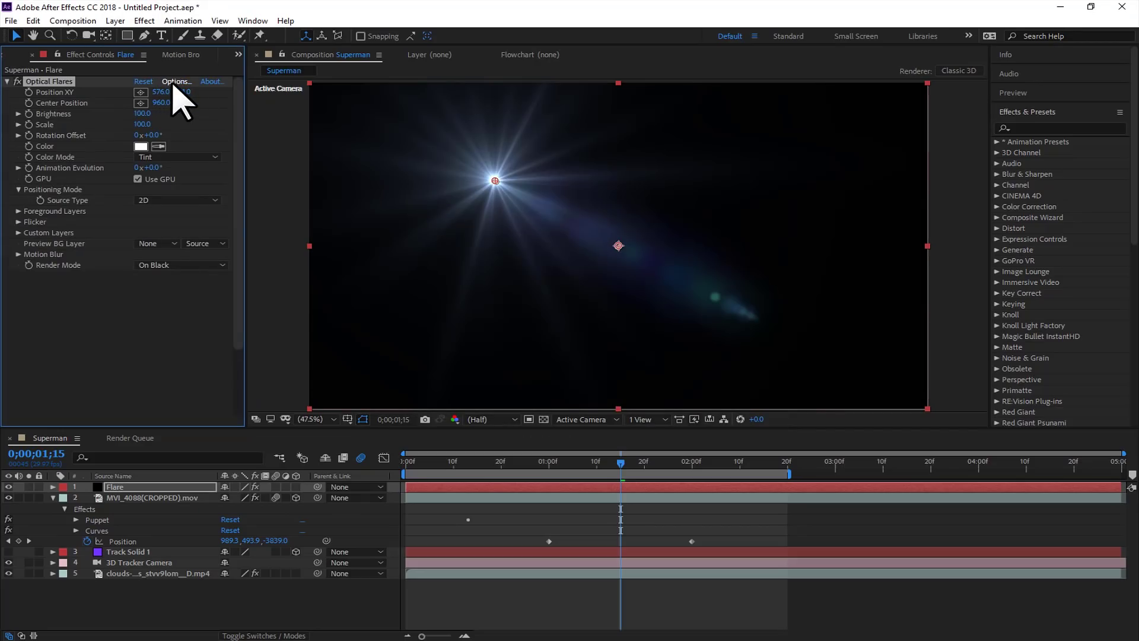
Step: Load the Air Missile preset from the Natural Flares collection into the Optical Flares effect
{"action": "left_click", "coordinate": [175, 82]}
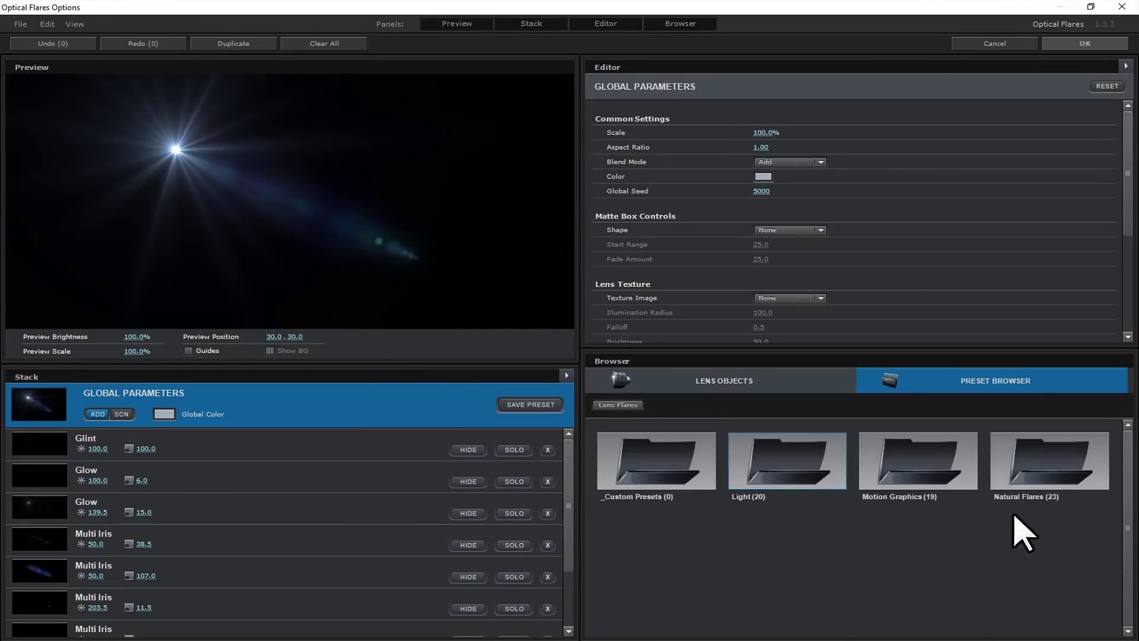
{"action": "left_click", "coordinate": [1014, 510]}
{"action": "left_click", "coordinate": [801, 478]}
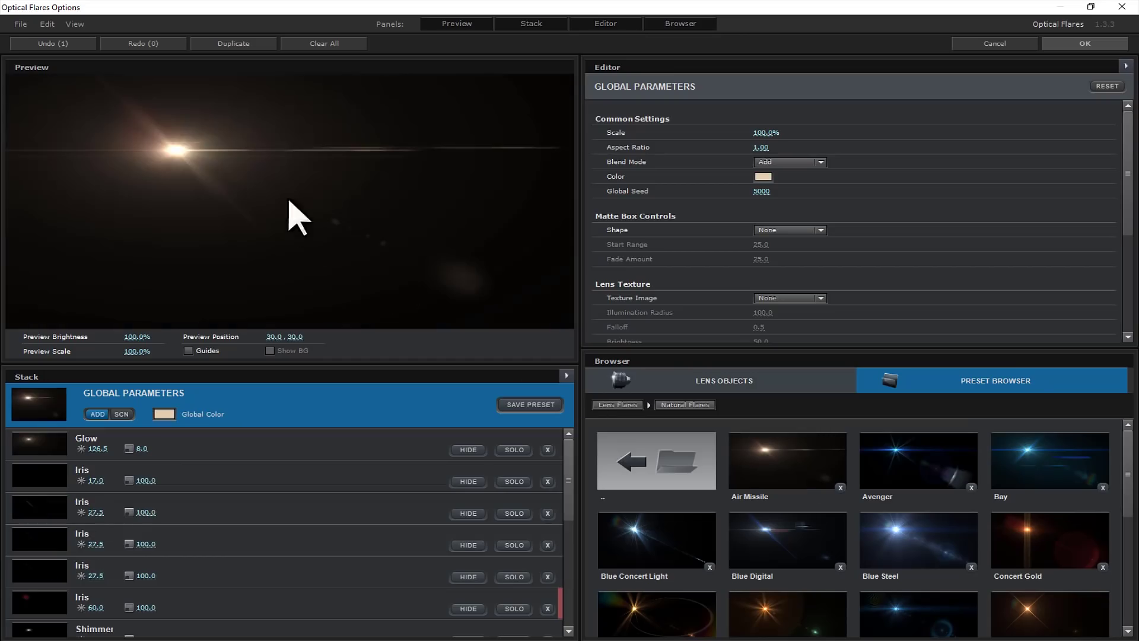
{"action": "left_click", "coordinate": [1085, 44]}
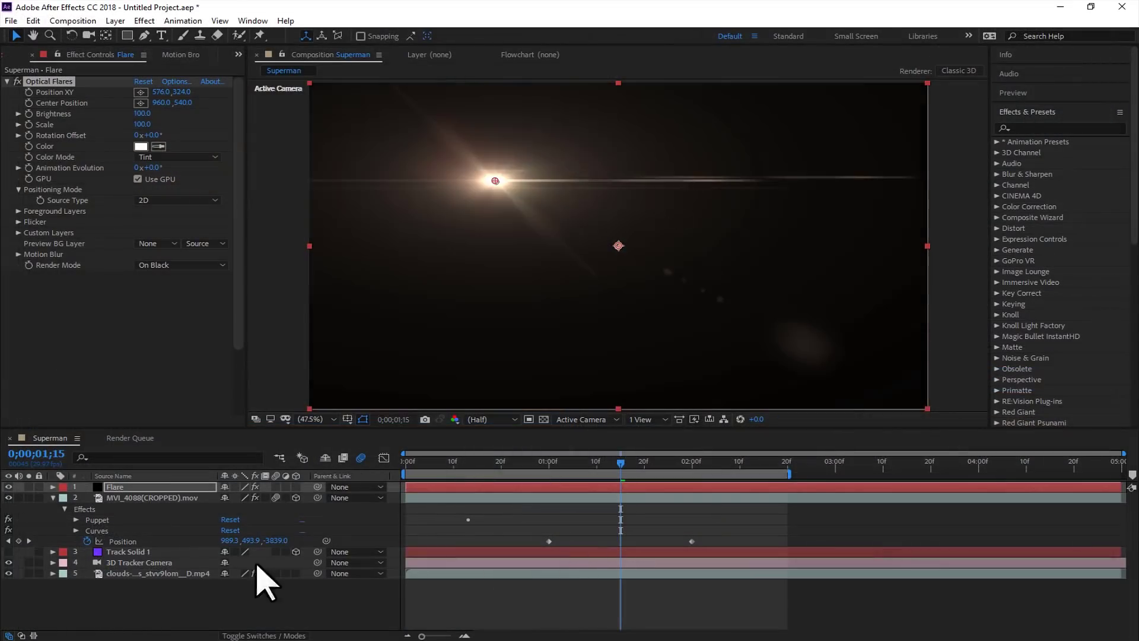
Step: Set the Flare layer's blending mode to Screen
{"action": "left_click", "coordinate": [249, 635]}
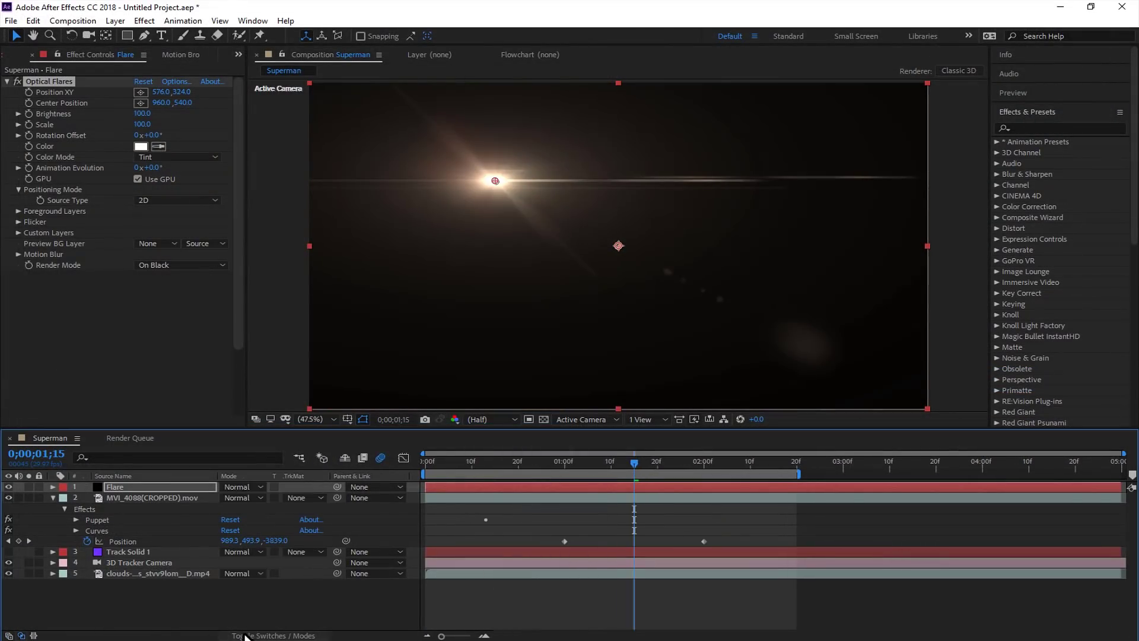
{"action": "left_click", "coordinate": [240, 489]}
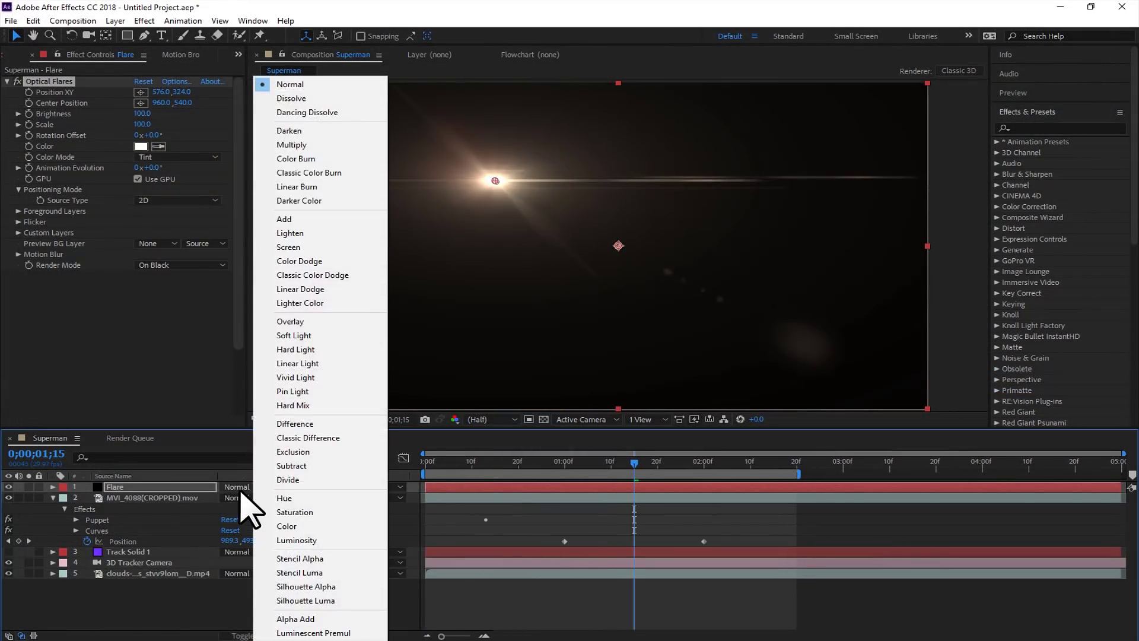
{"action": "left_click", "coordinate": [307, 246]}
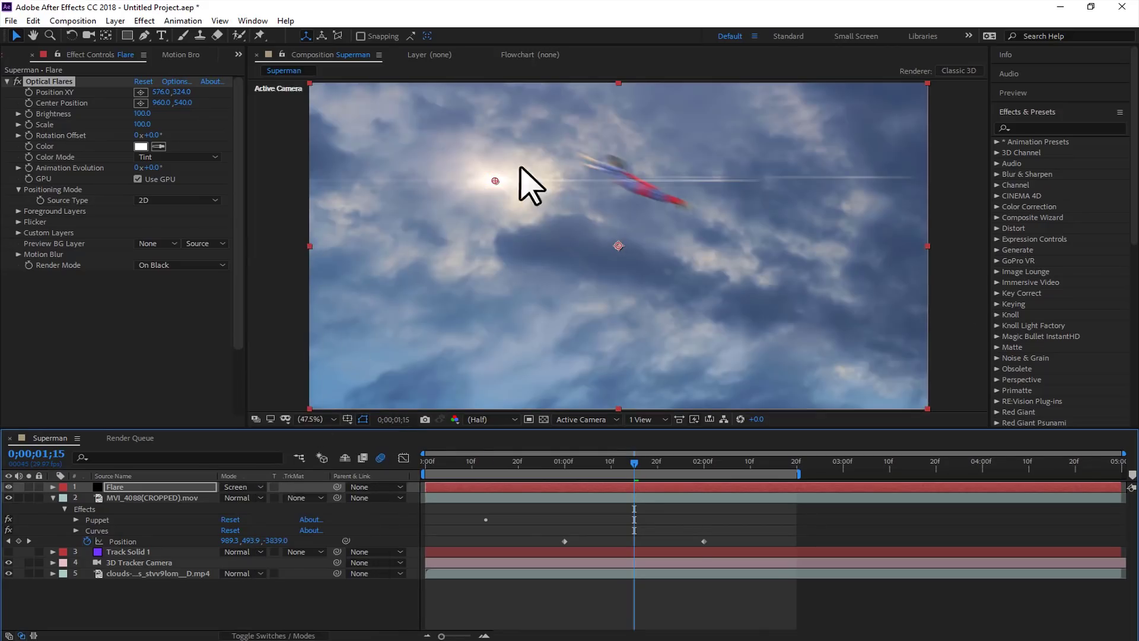
Step: Animate the flare's Position XY from 0;00;01;00 to 0;00;02;00 so it follows the child diagonally up across the sky
{"action": "left_click_drag", "start_coordinate": [485, 463], "coordinate": [569, 465]}
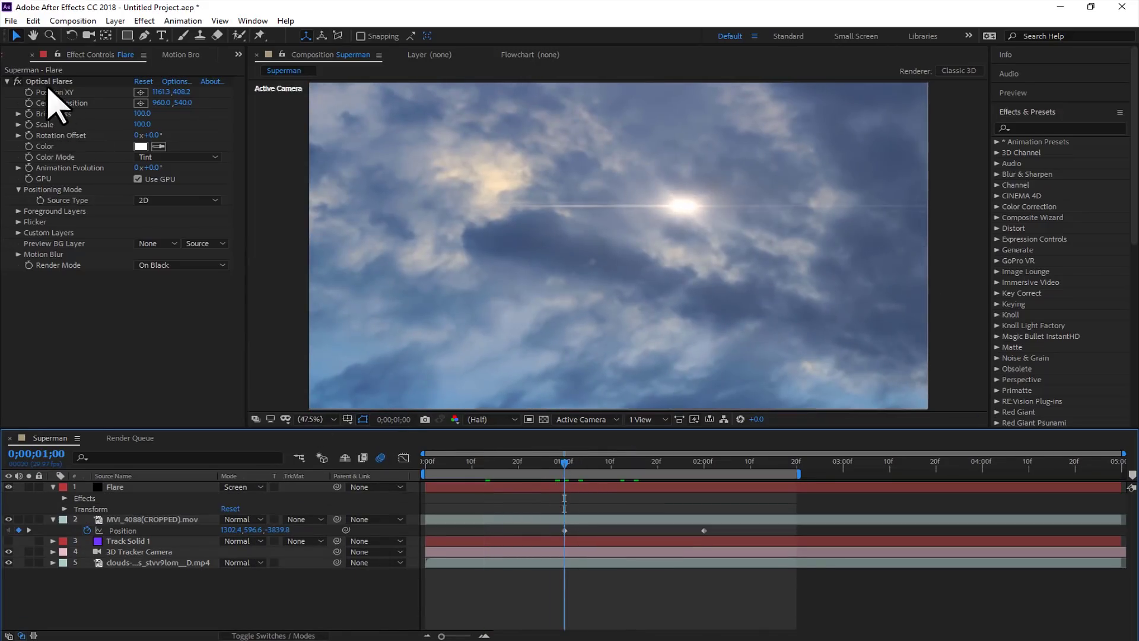
{"action": "left_click", "coordinate": [30, 93]}
{"action": "scroll", "coordinate": [710, 245], "scroll_direction": "down", "scroll_amount": 2}
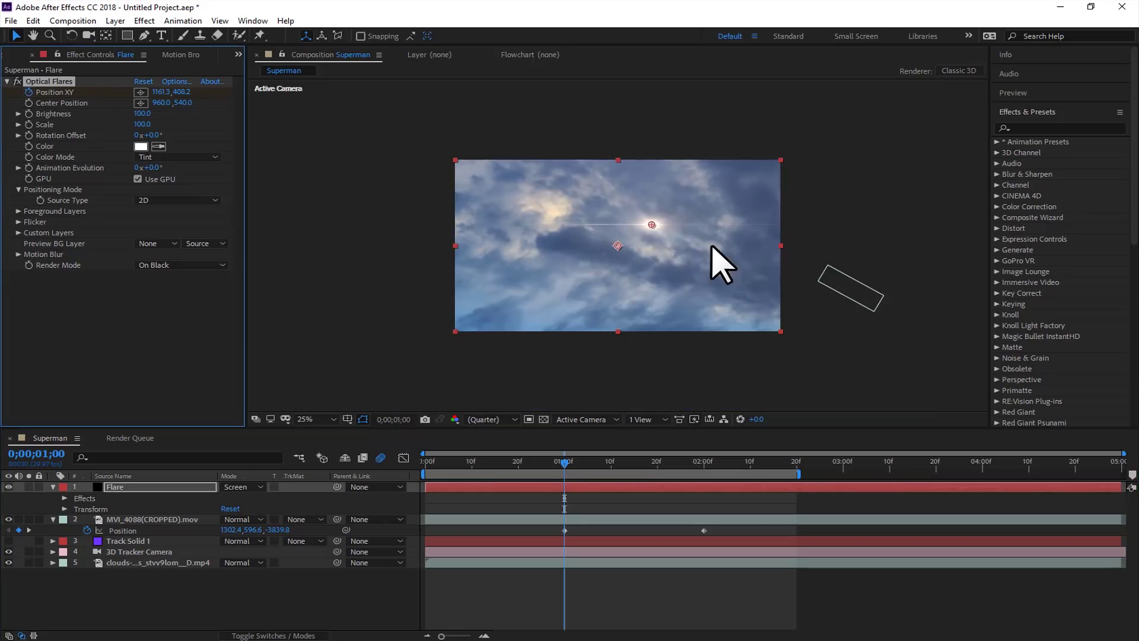
{"action": "left_click_drag", "start_coordinate": [652, 225], "coordinate": [751, 246]}
{"action": "left_click_drag", "start_coordinate": [854, 294], "coordinate": [423, 155]}
{"action": "key", "text": "k"}
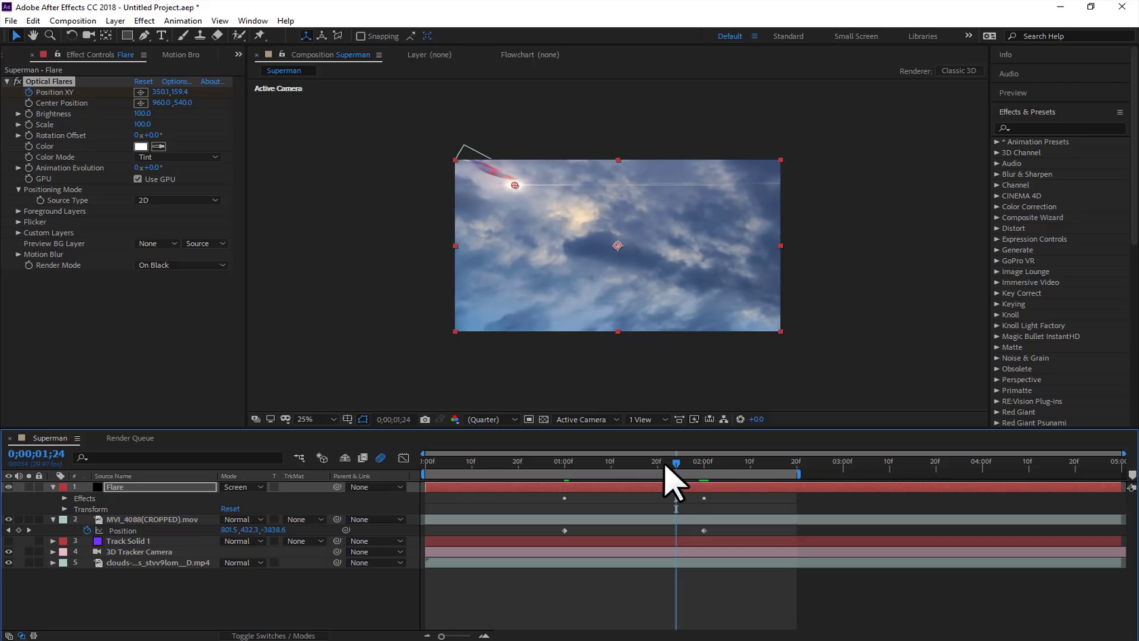
{"action": "left_click_drag", "start_coordinate": [664, 464], "coordinate": [657, 462]}
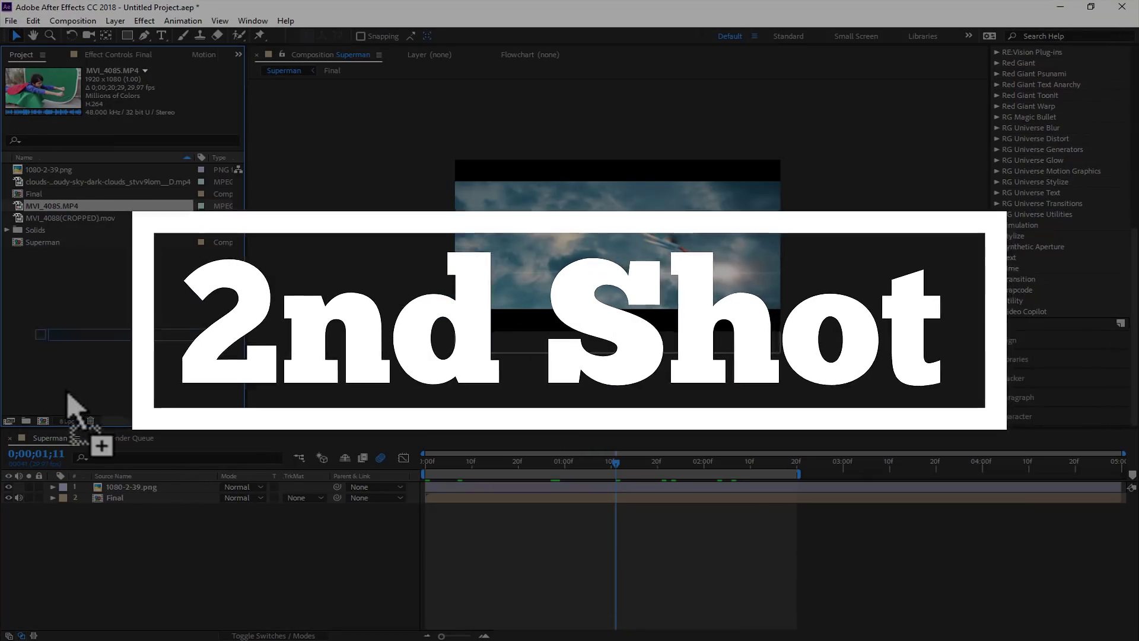
Step: Create a new composition from MVI_4085.MP4 and trim it to a five-second section of the footage
{"action": "left_click_drag", "start_coordinate": [68, 410], "coordinate": [44, 421]}
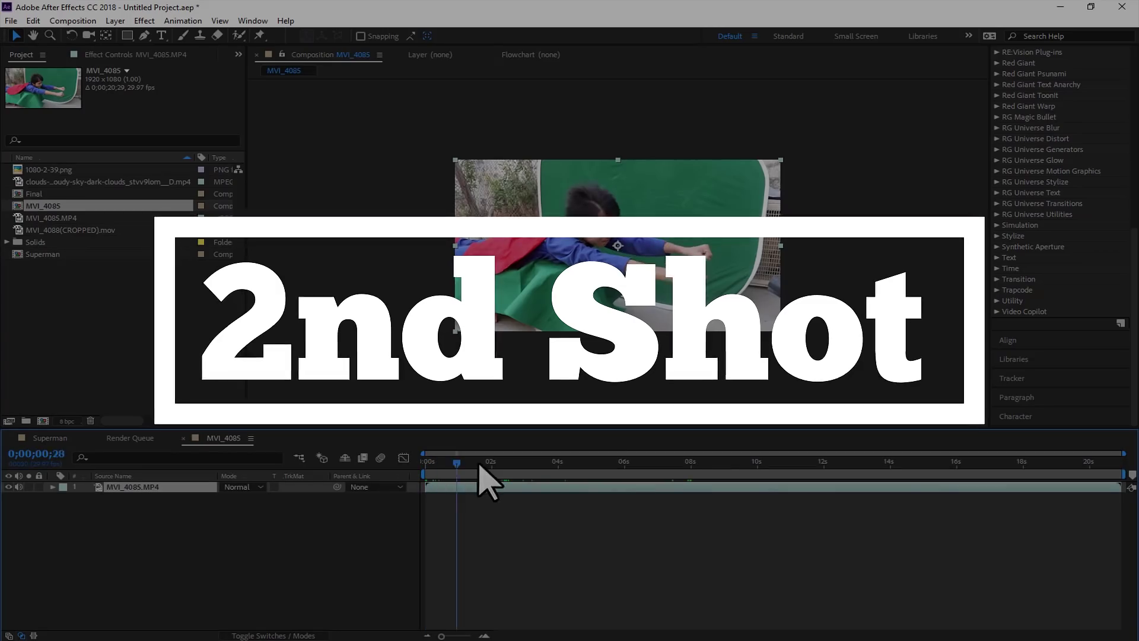
{"action": "left_click_drag", "start_coordinate": [479, 465], "coordinate": [526, 482]}
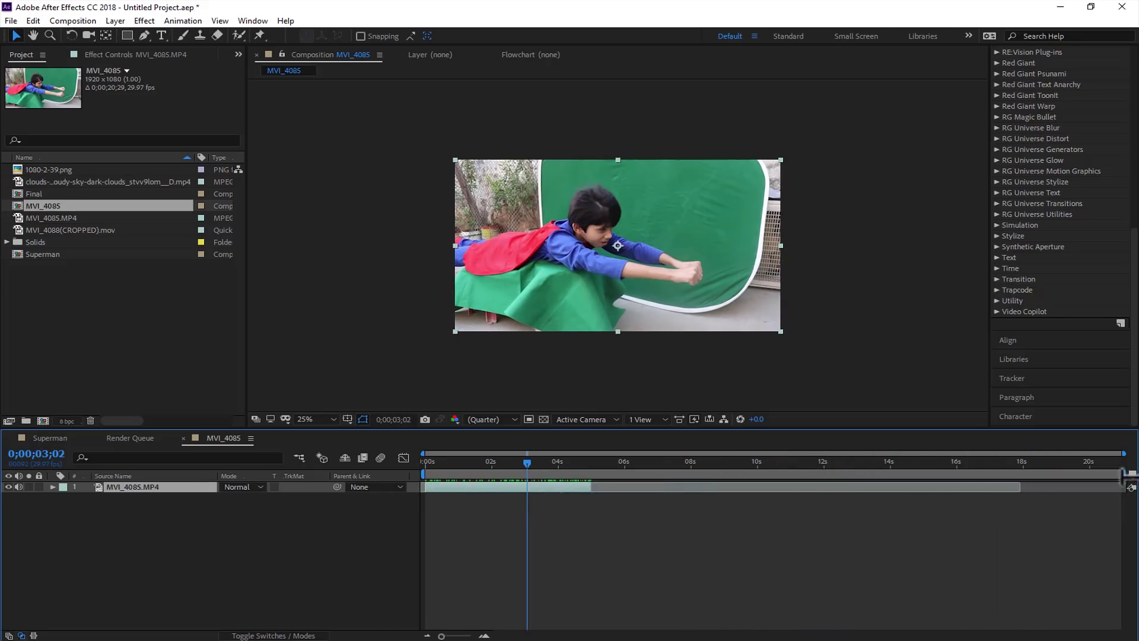
{"action": "right_click", "coordinate": [572, 473]}
{"action": "left_click", "coordinate": [623, 511]}
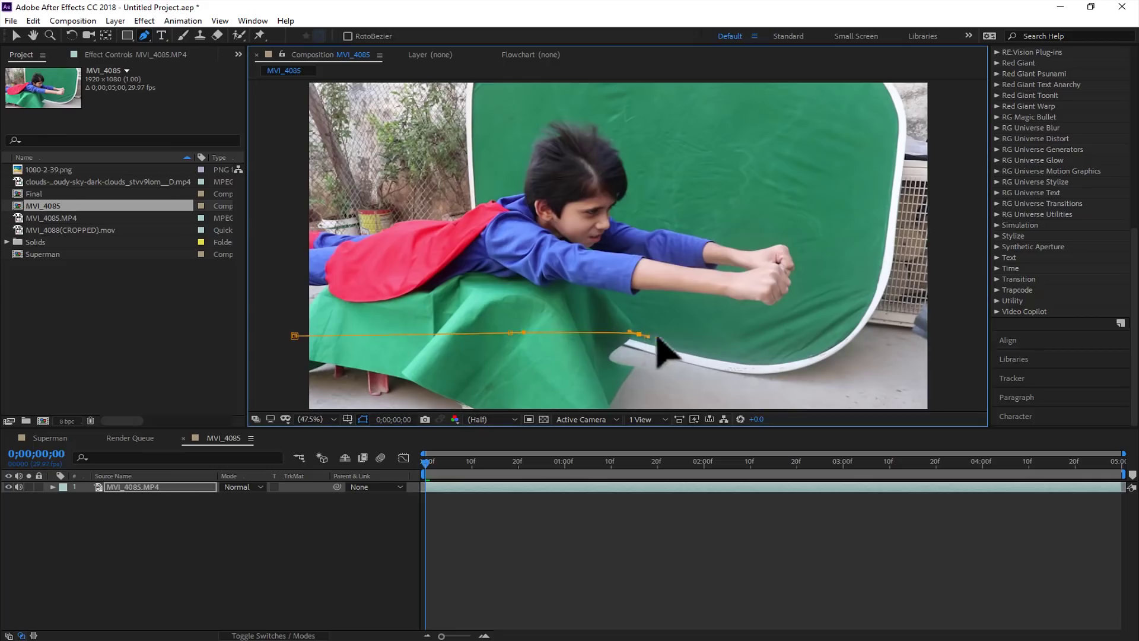
Step: Draw a closed curved mask around the child's upper body and arms on the MVI_4085.MP4 layer, inside the green screen
{"action": "left_click_drag", "start_coordinate": [821, 166], "coordinate": [802, 147]}
{"action": "left_click_drag", "start_coordinate": [674, 99], "coordinate": [649, 96]}
{"action": "left_click_drag", "start_coordinate": [534, 99], "coordinate": [512, 114]}
{"action": "left_click_drag", "start_coordinate": [477, 205], "coordinate": [468, 227]}
{"action": "left_click_drag", "start_coordinate": [415, 300], "coordinate": [415, 317]}
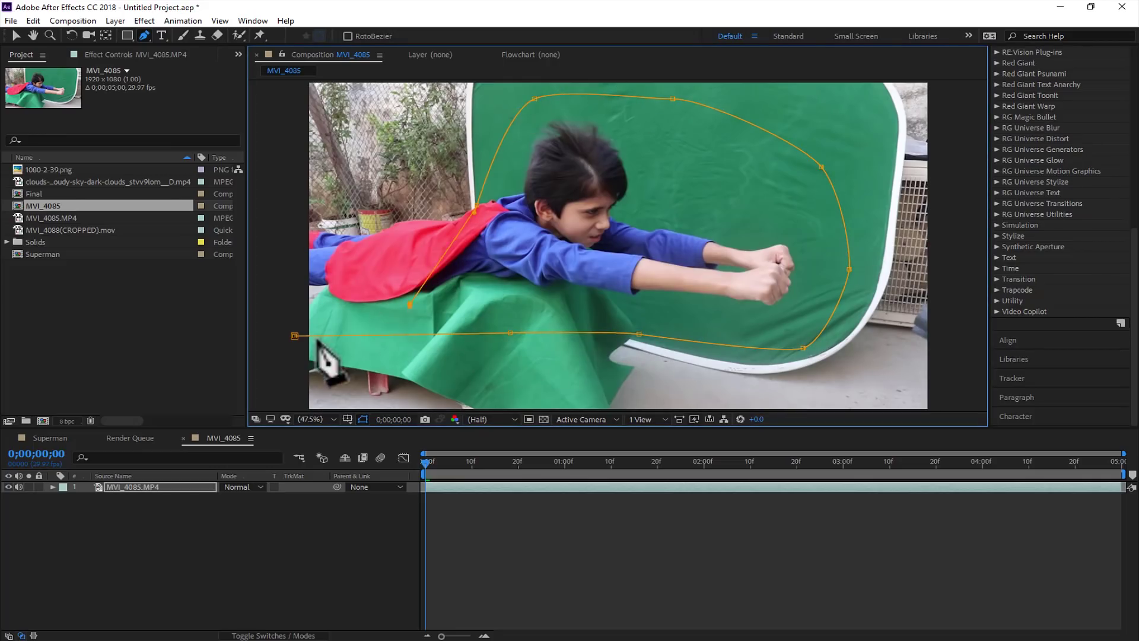
{"action": "left_click", "coordinate": [294, 336]}
{"action": "left_click_drag", "start_coordinate": [294, 336], "coordinate": [437, 331]}
Step: Apply the Keylight (1.2) effect to the masked MVI_4085.MP4 layer
{"action": "left_click", "coordinate": [148, 487]}
{"action": "key", "text": "ctrl+space"}
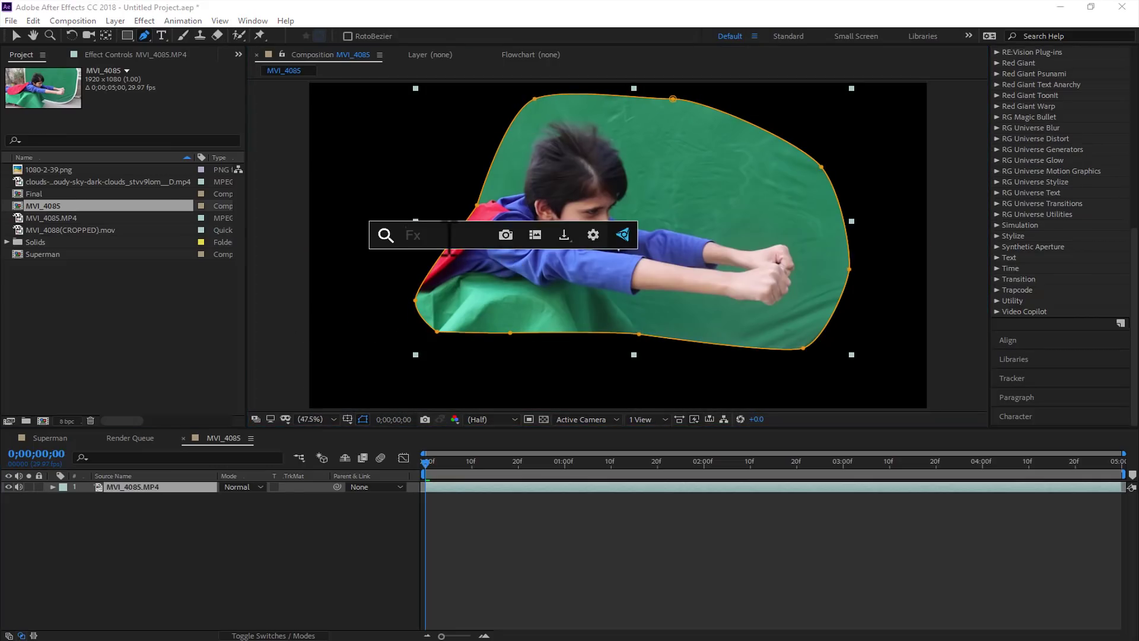
{"action": "type", "text": "key"}
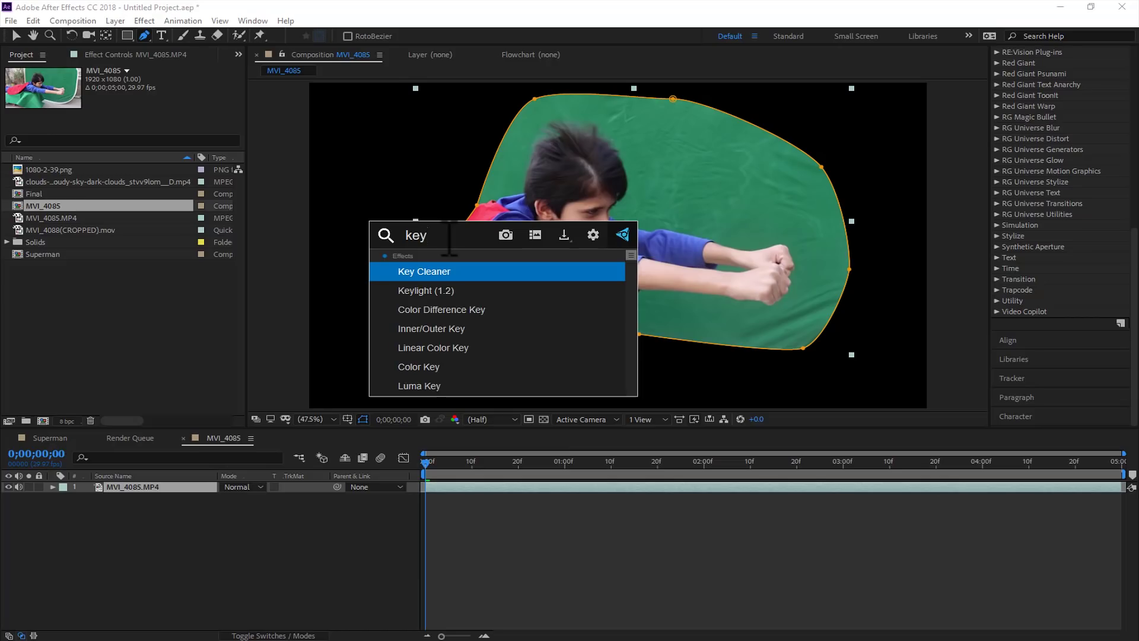
{"action": "left_click", "coordinate": [433, 290]}
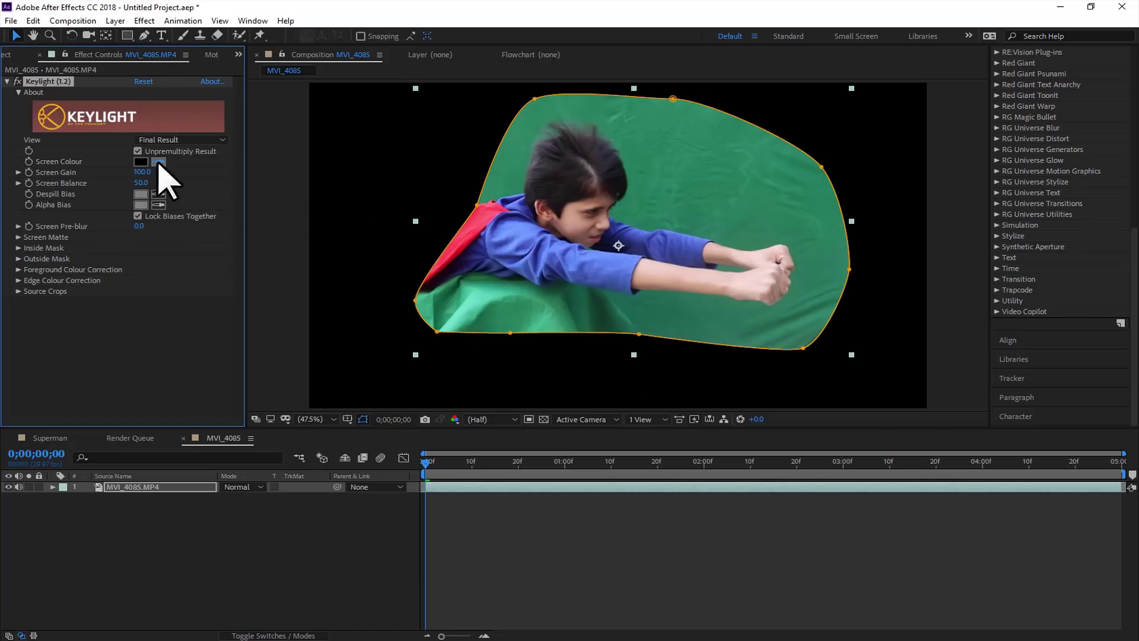
Step: Key out the green screen with Screen Gain 117, Clip Black 57 and Clip White 86 using the Screen Matte view, then restore Final Result
{"action": "left_click", "coordinate": [160, 139]}
{"action": "left_click", "coordinate": [166, 210]}
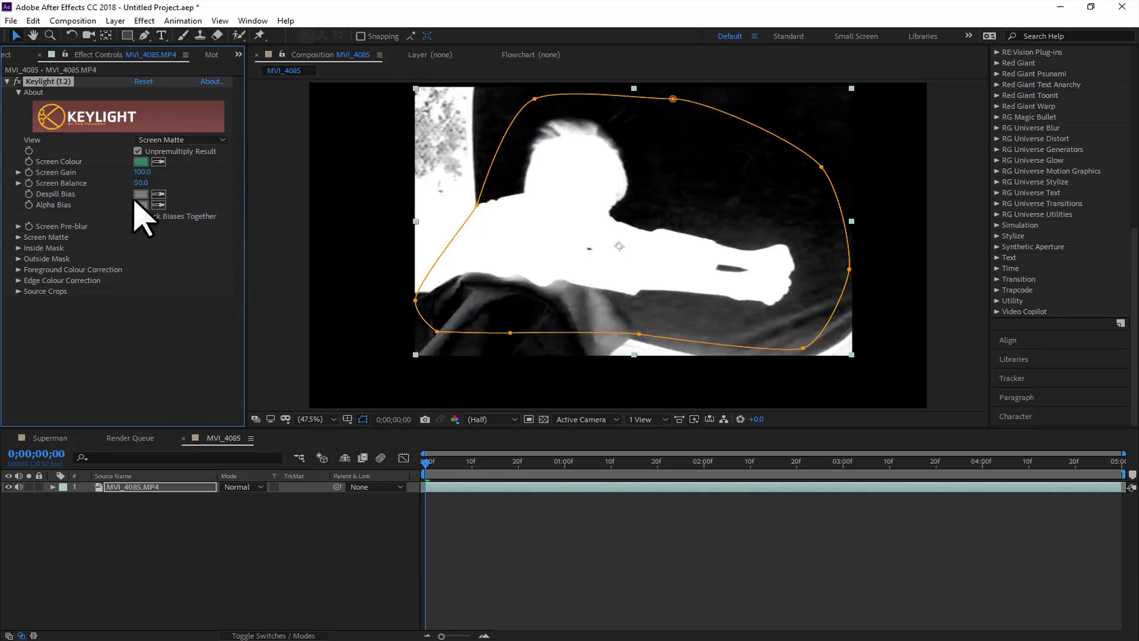
{"action": "left_click_drag", "start_coordinate": [146, 172], "coordinate": [157, 173]}
{"action": "left_click", "coordinate": [18, 238]}
{"action": "left_click_drag", "start_coordinate": [149, 251], "coordinate": [167, 251]}
{"action": "left_click_drag", "start_coordinate": [140, 258], "coordinate": [158, 247]}
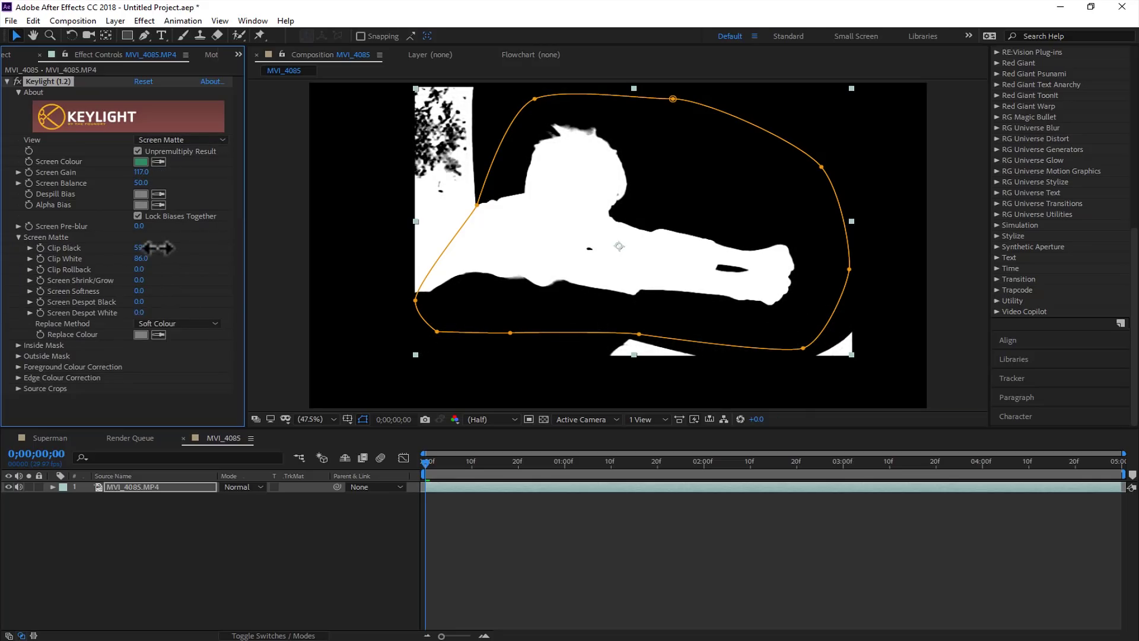
{"action": "left_click", "coordinate": [172, 140]}
{"action": "left_click", "coordinate": [183, 293]}
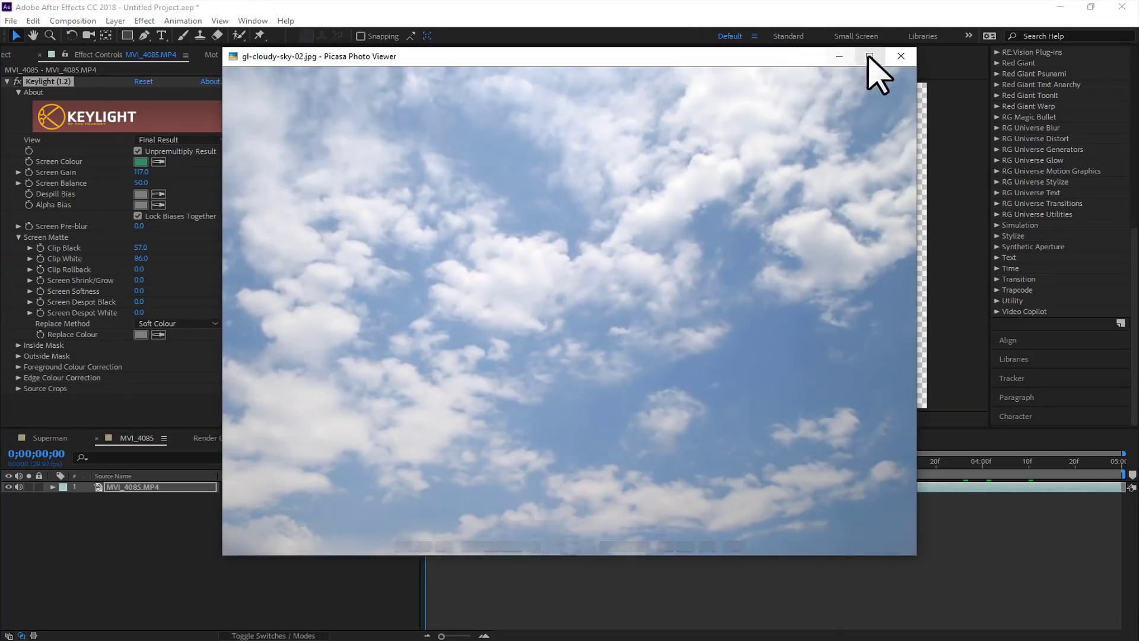
Step: Import gl-cloudy-sky-02.jpg into the project and add it as a layer to the MVI_4085 composition
{"action": "left_click", "coordinate": [900, 53]}
{"action": "left_click", "coordinate": [9, 54]}
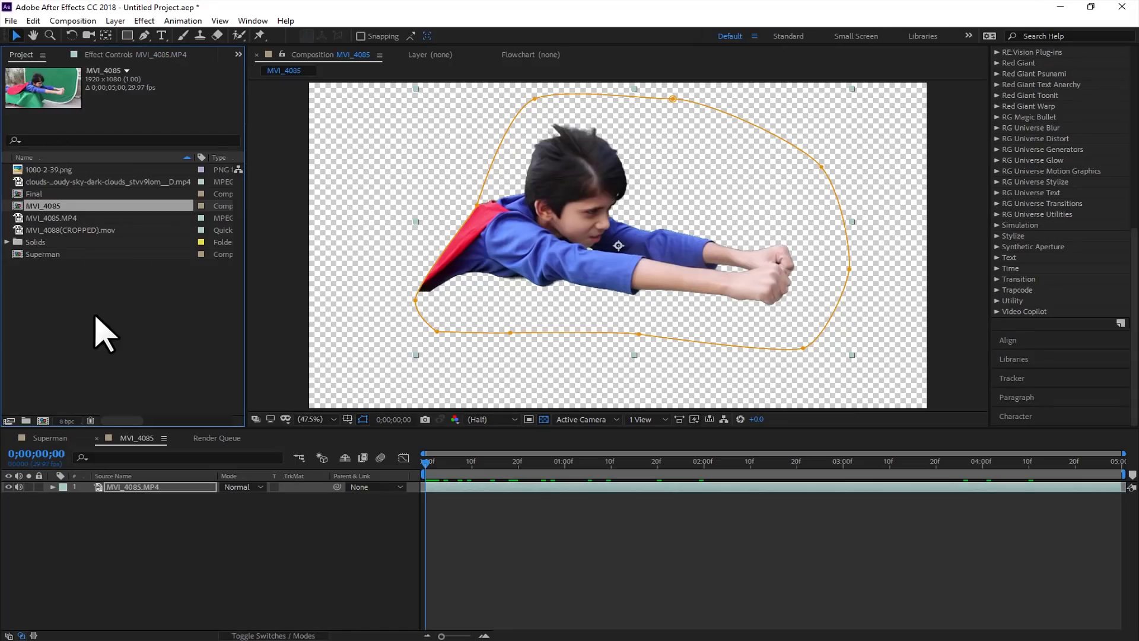
{"action": "left_click", "coordinate": [96, 316]}
{"action": "left_click", "coordinate": [10, 21]}
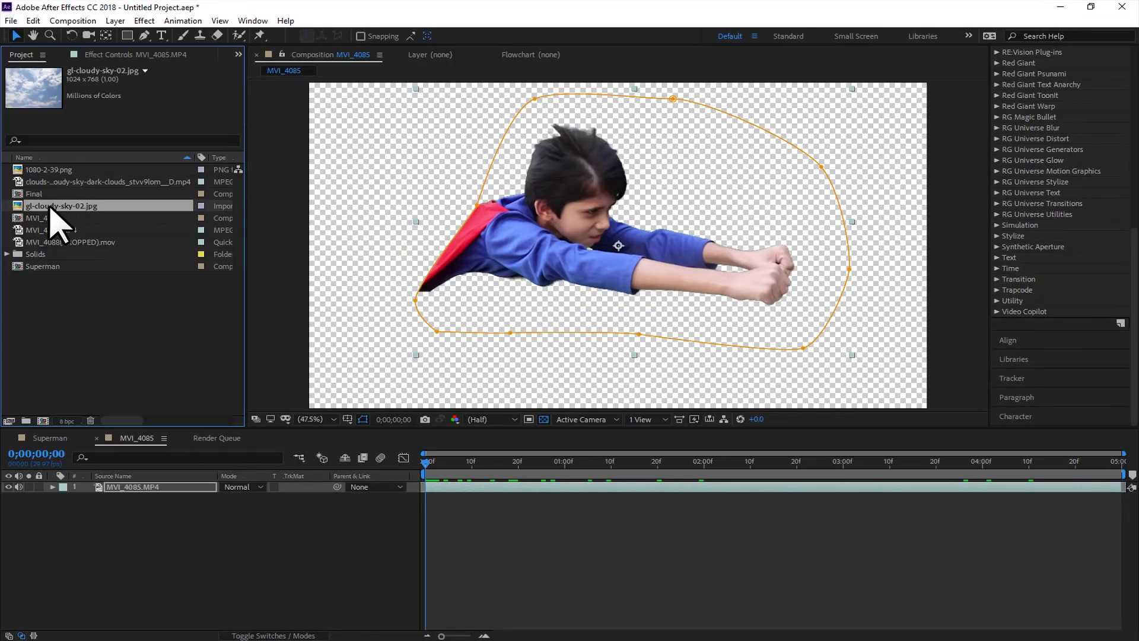
{"action": "left_click_drag", "start_coordinate": [50, 206], "coordinate": [203, 485]}
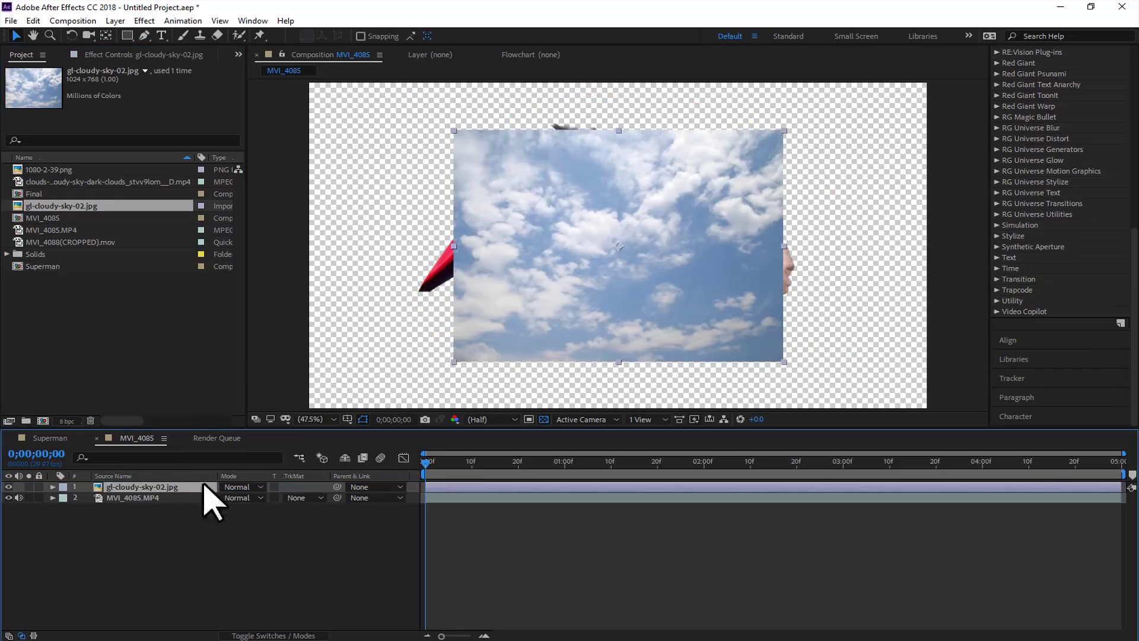
{"action": "left_click", "coordinate": [544, 419]}
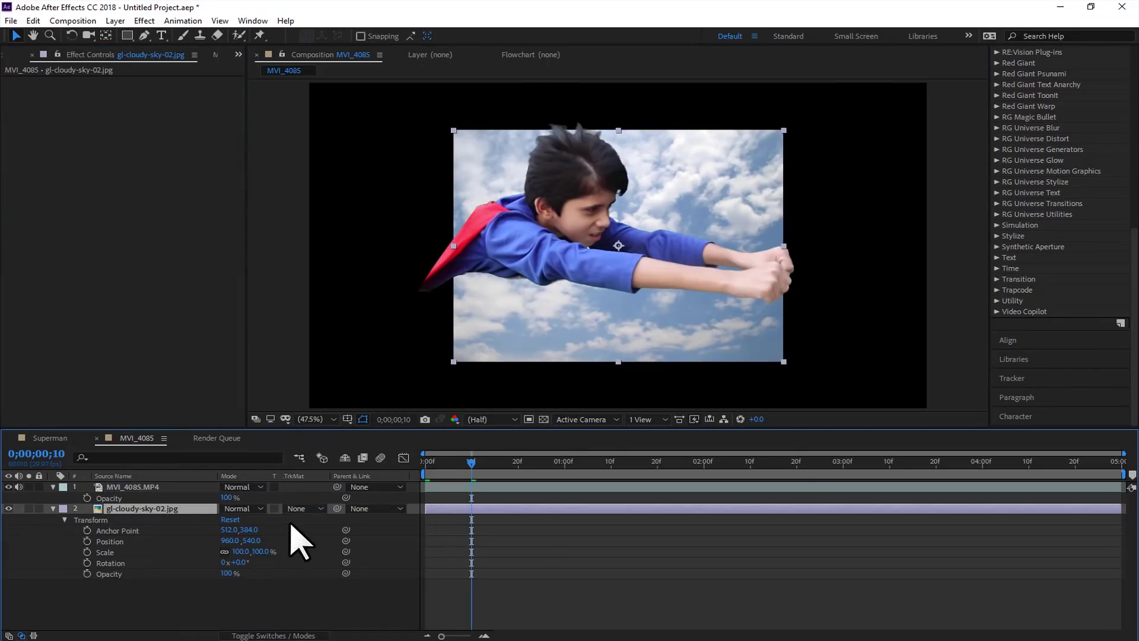
Step: Scale the sky layer beneath the child to 755% and animate its Position leftward from 3760, 444 to -1776, 444 over ten frames
{"action": "left_click_drag", "start_coordinate": [243, 552], "coordinate": [568, 558]}
{"action": "scroll", "coordinate": [588, 261], "scroll_direction": "down", "scroll_amount": 4}
{"action": "left_click_drag", "start_coordinate": [614, 259], "coordinate": [537, 325]}
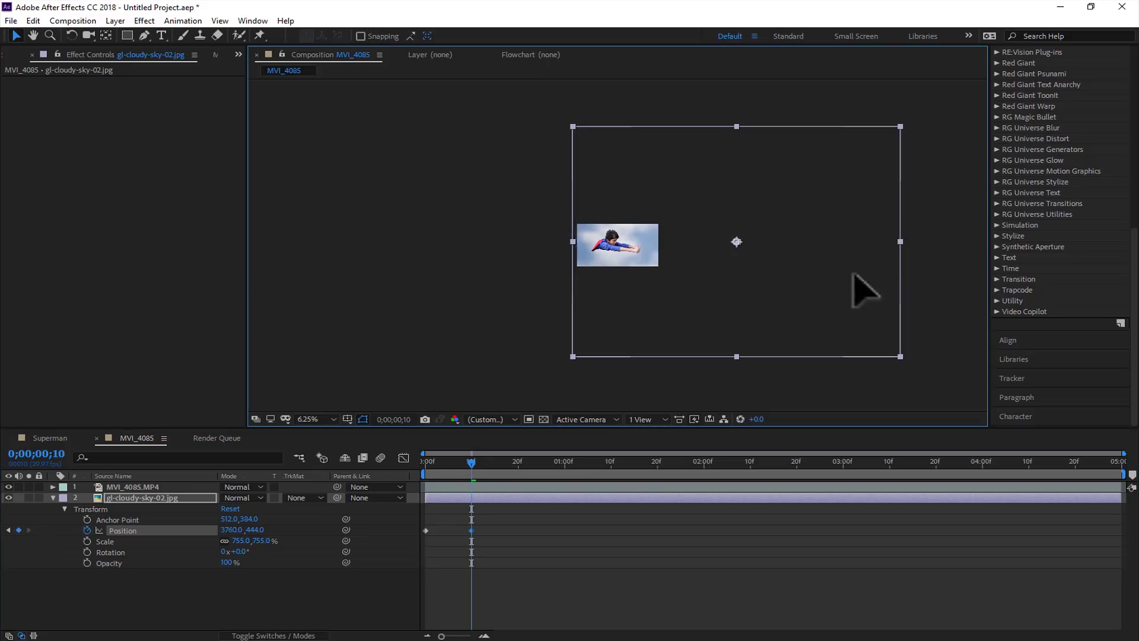
{"action": "left_click_drag", "start_coordinate": [864, 292], "coordinate": [635, 279]}
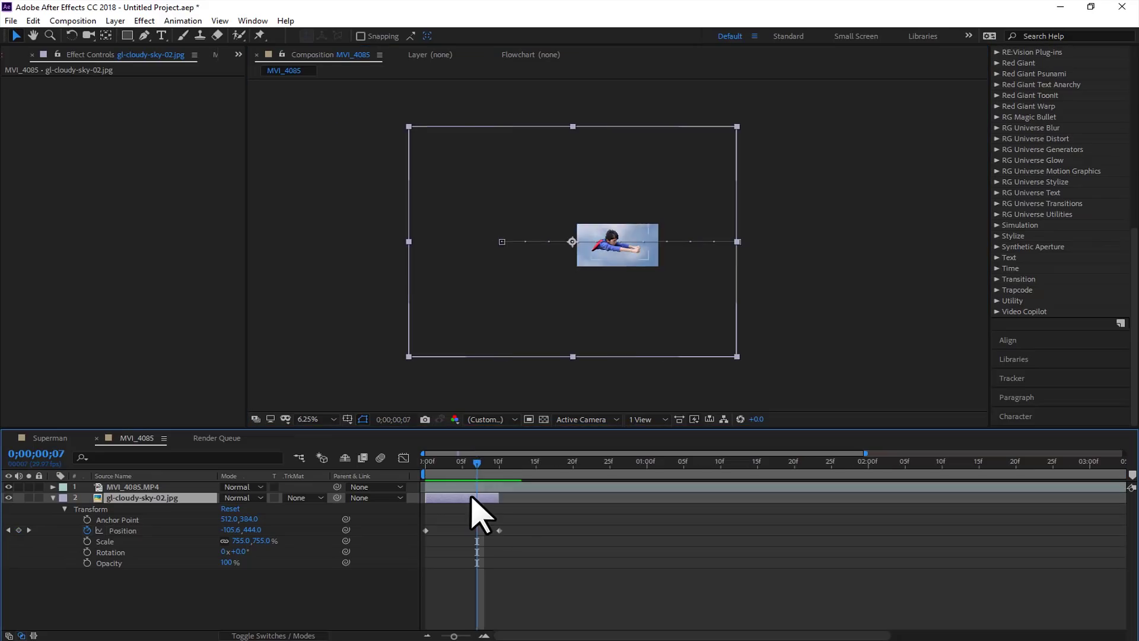
Step: Trim the sky layer to end at 0;00;00;10 and pre-compose it with all attributes moved into the new composition
{"action": "right_click", "coordinate": [473, 498]}
{"action": "left_click", "coordinate": [521, 468]}
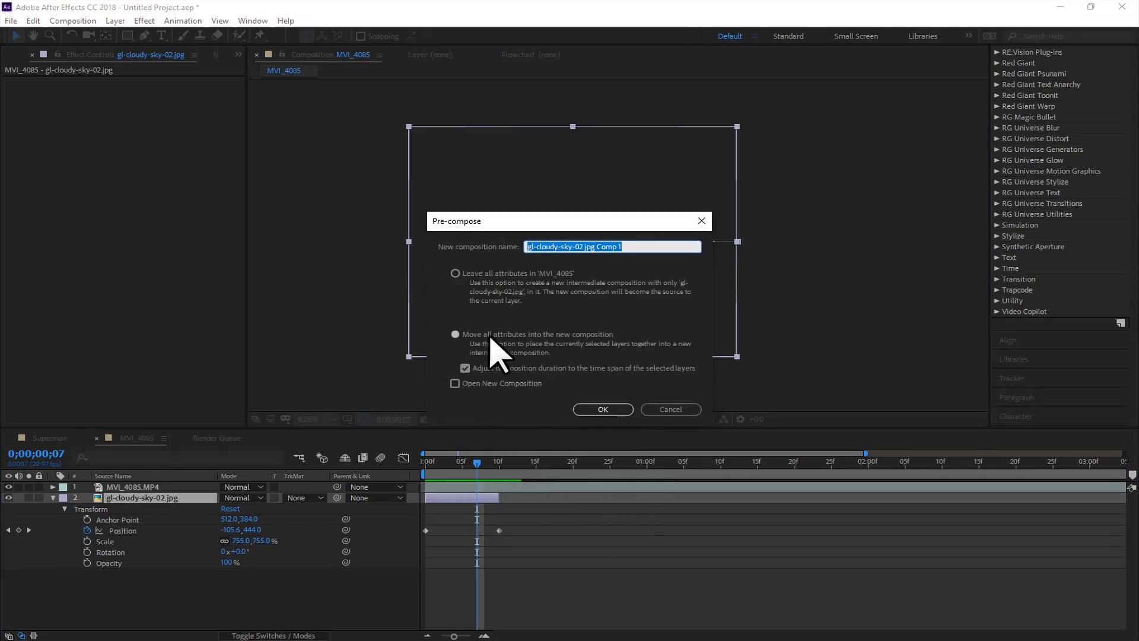
{"action": "left_click", "coordinate": [602, 409]}
Step: Enable time remapping on the gl-cloudy-sky-02.jpg Comp 1 layer and extend it to the end of the composition
{"action": "right_click", "coordinate": [151, 499]}
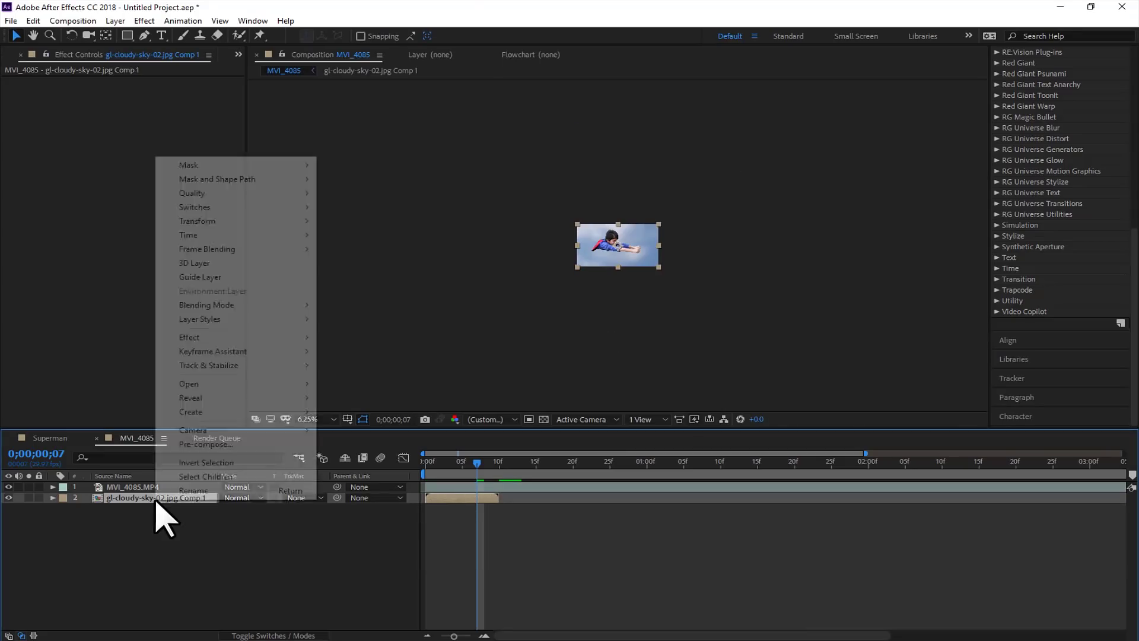
{"action": "mouse_move", "coordinate": [235, 235]}
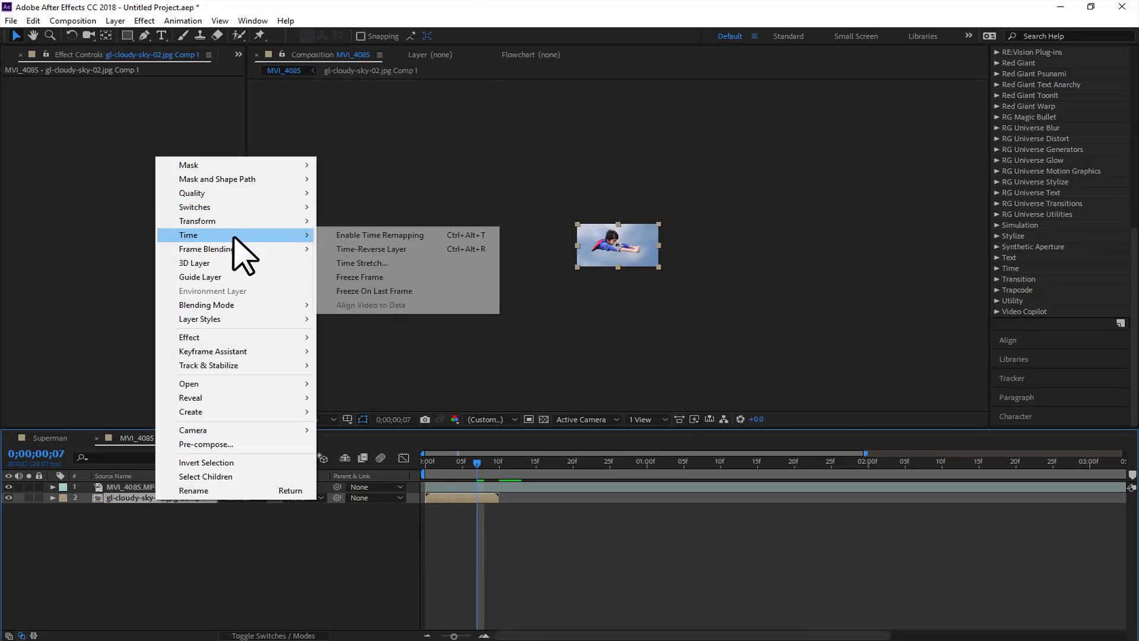
{"action": "left_click", "coordinate": [439, 237]}
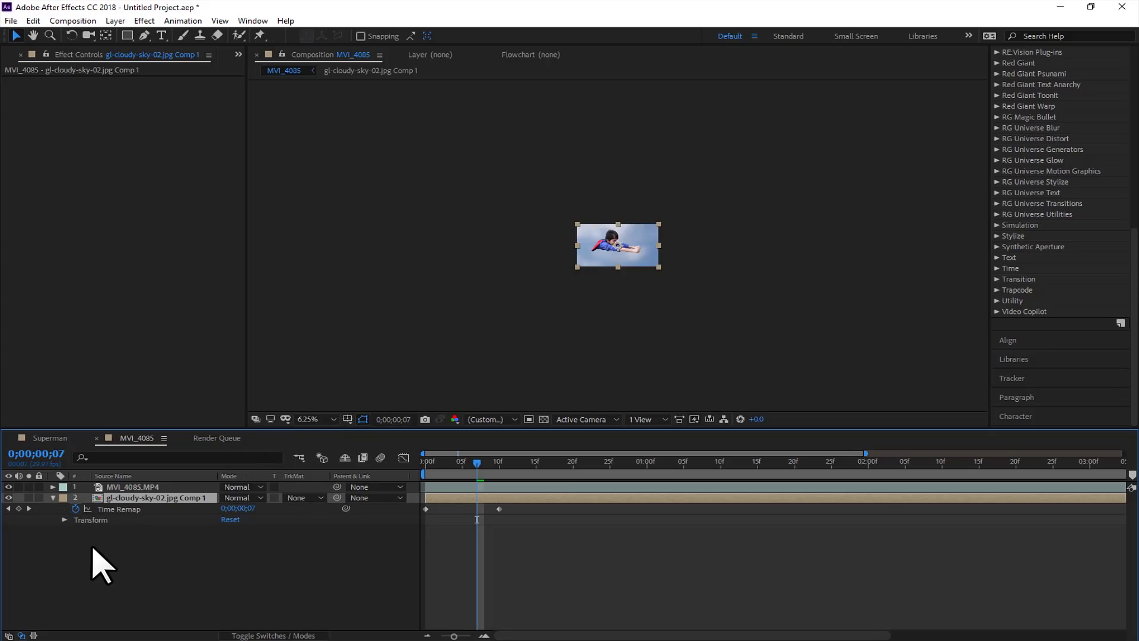
Step: Add the expression loopOut(type = "cycle", numKeyframes = 0) to the sky's Time Remap and preview the soloed sky loop
{"action": "left_click", "coordinate": [75, 508], "text": "alt"}
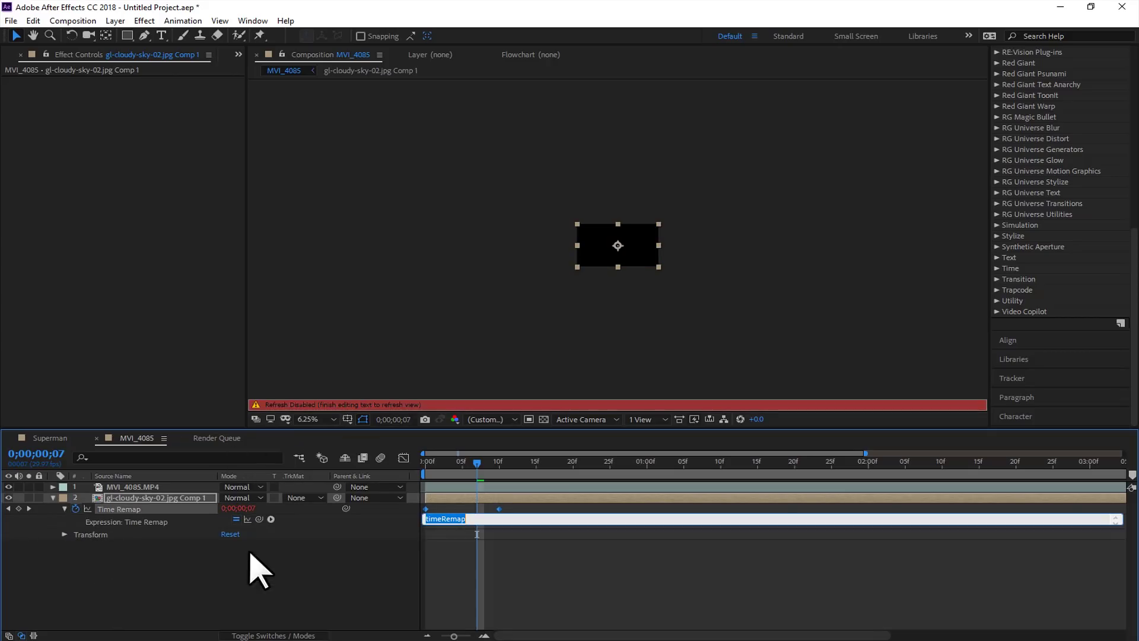
{"action": "left_click", "coordinate": [271, 519]}
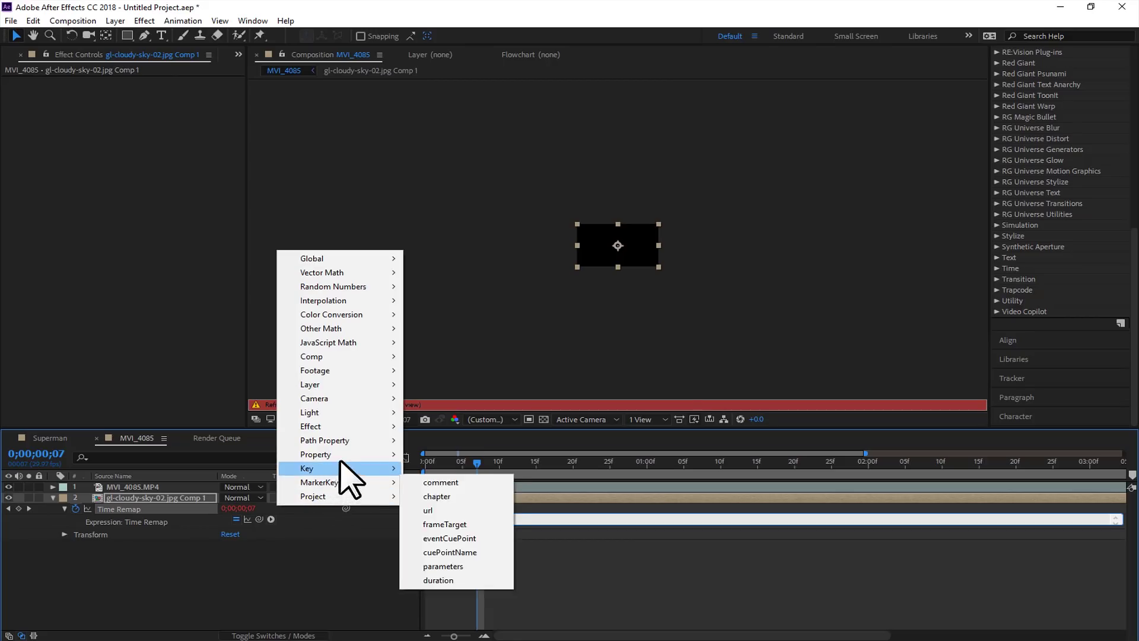
{"action": "mouse_move", "coordinate": [349, 453]}
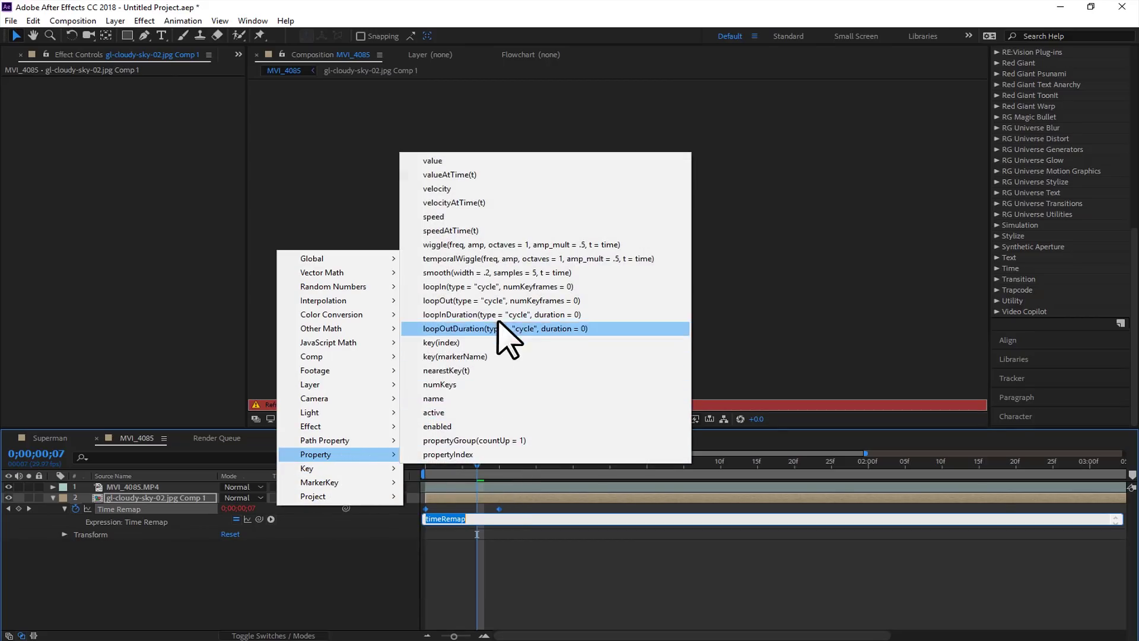
{"action": "left_click", "coordinate": [523, 301]}
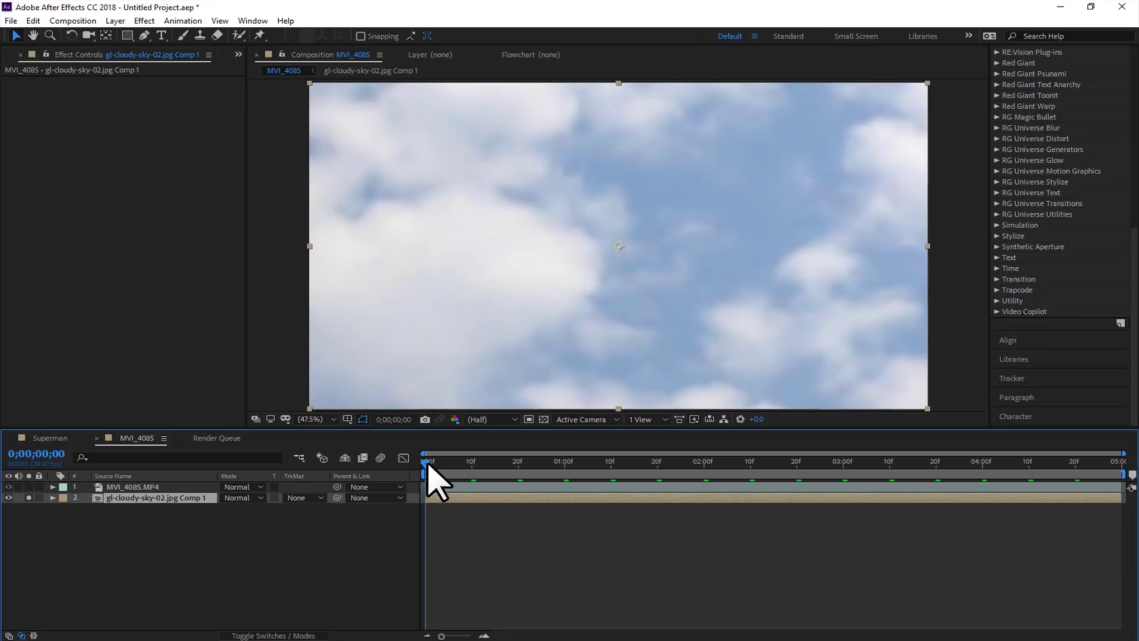
{"action": "key", "text": "space"}
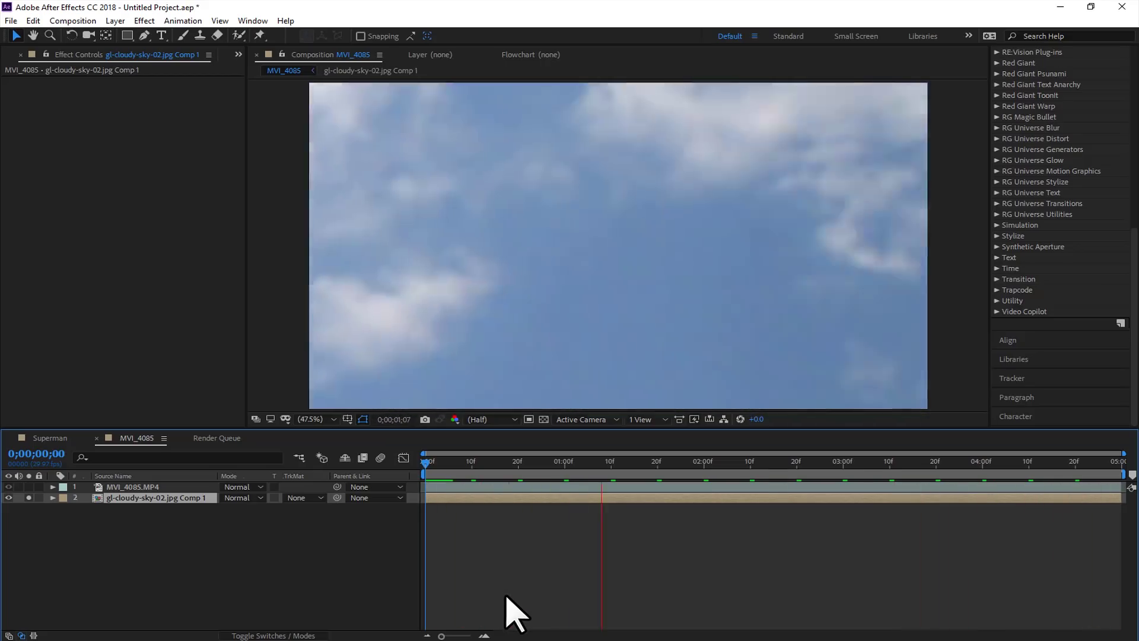
{"action": "key", "text": "space"}
{"action": "key", "text": "Home"}
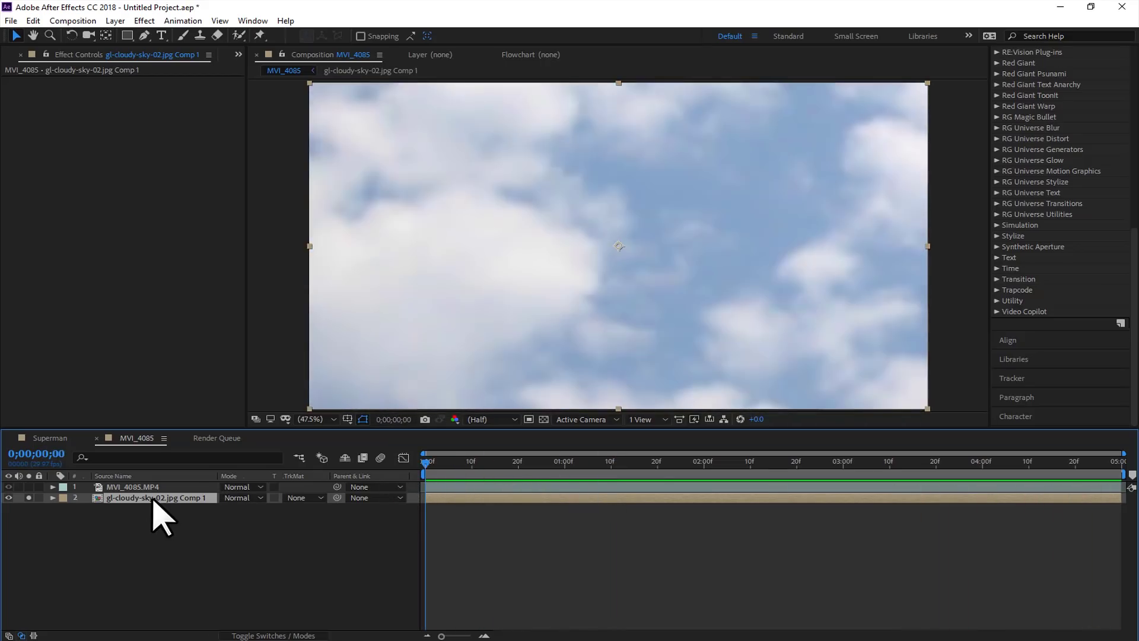
Step: Turn on motion blur for the sky layer inside gl-cloudy-sky-02.jpg Comp 1 and preview the sky in the MVI_4085 composition
{"action": "double_click", "coordinate": [153, 498]}
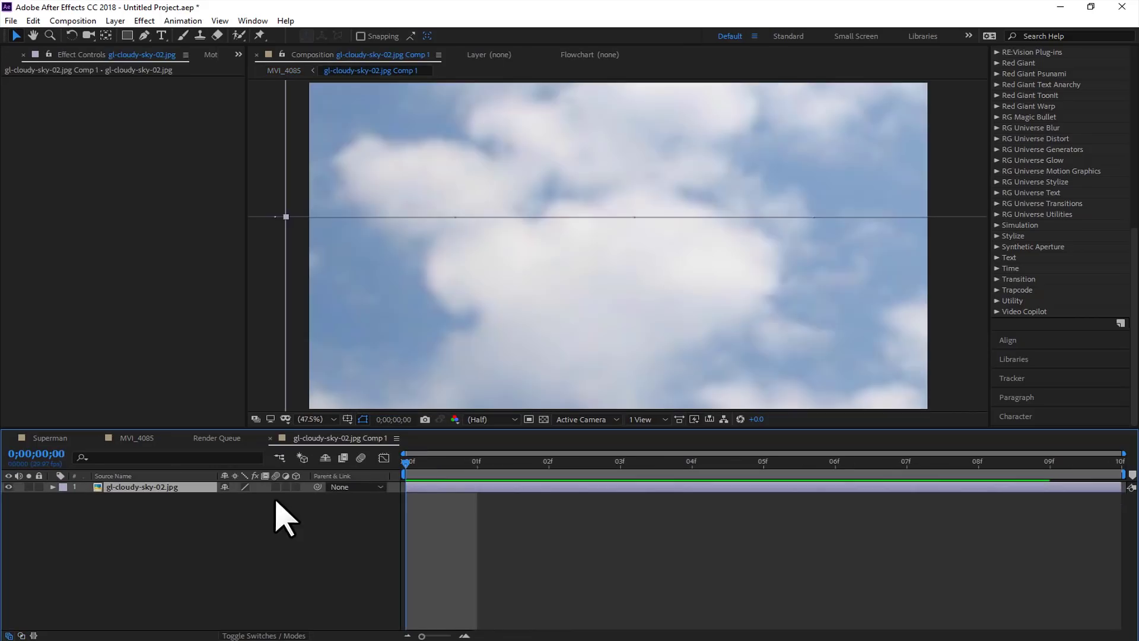
{"action": "left_click", "coordinate": [276, 487]}
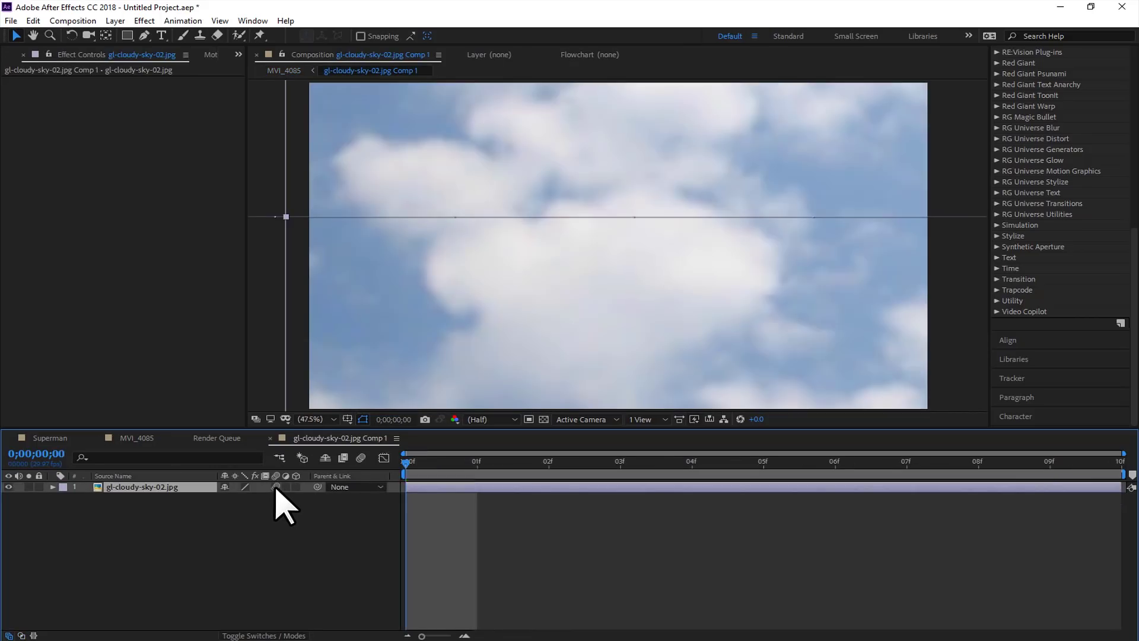
{"action": "left_click", "coordinate": [360, 458]}
{"action": "left_click", "coordinate": [138, 439]}
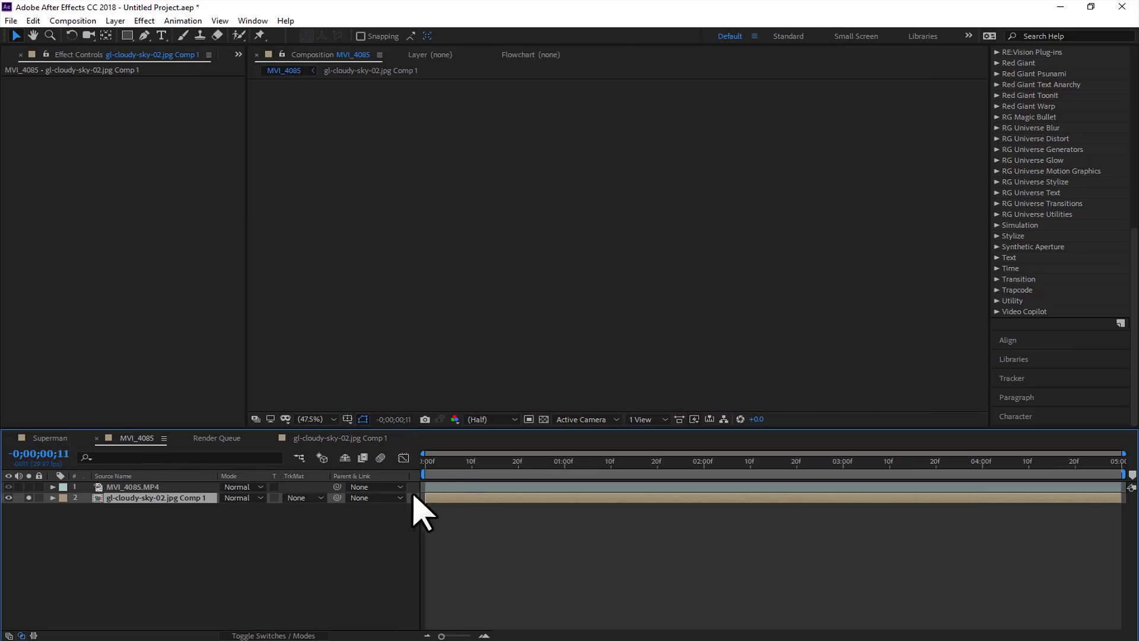
{"action": "left_click_drag", "start_coordinate": [437, 467], "coordinate": [376, 468]}
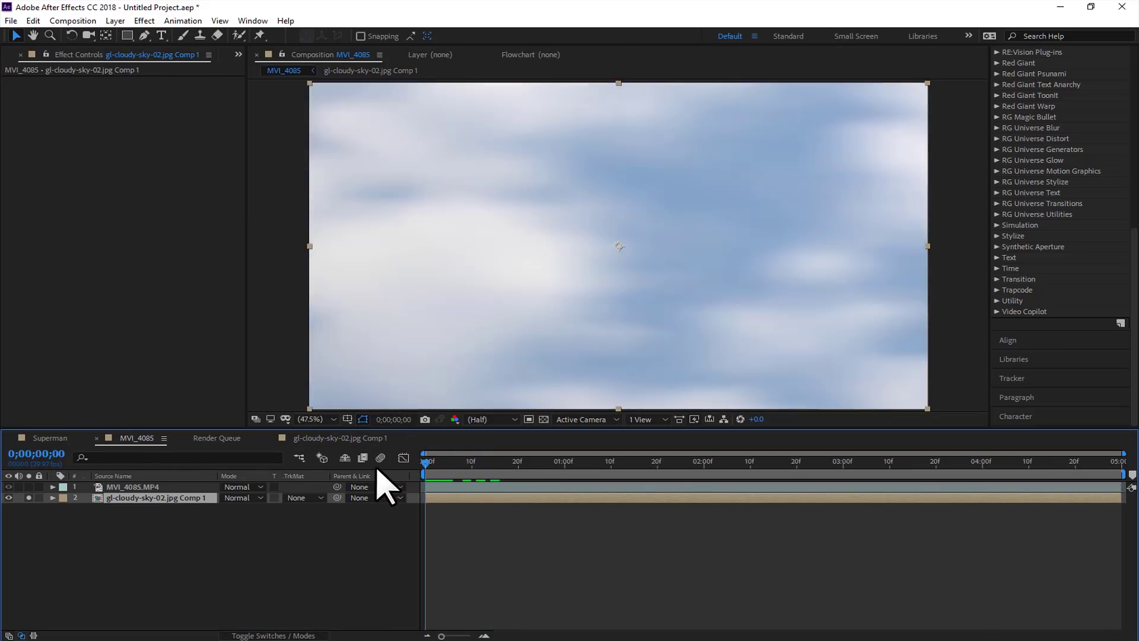
{"action": "key", "text": "space"}
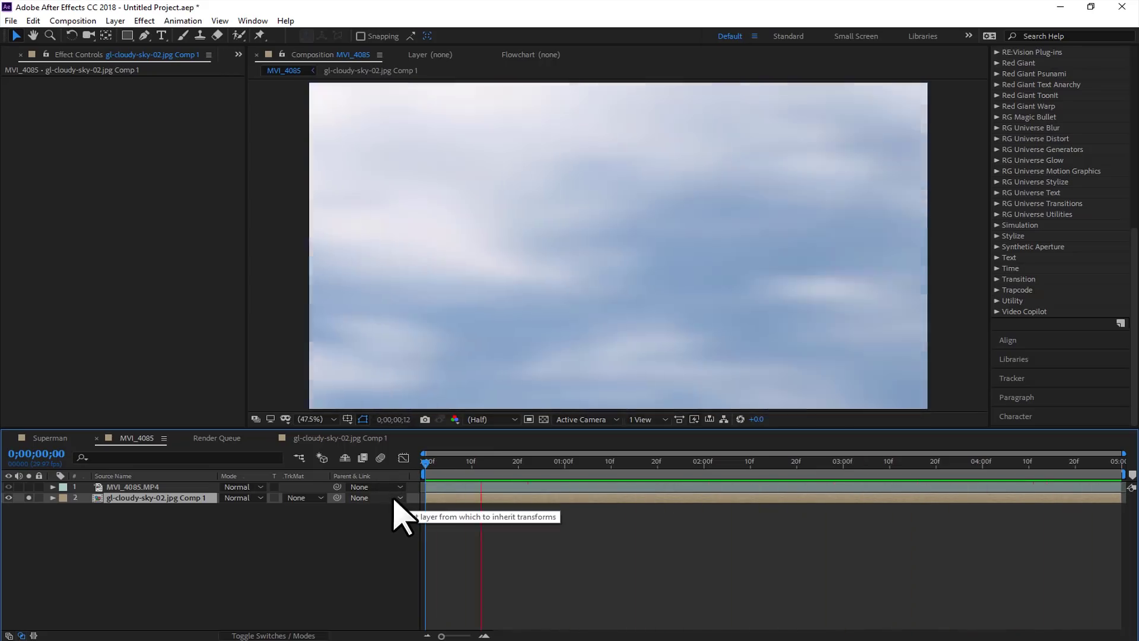
Step: Unsolo the sky, scale the child layer to 147%, move it to the frame's lower left, tilt it slightly counterclockwise and preview
{"action": "left_click", "coordinate": [29, 497]}
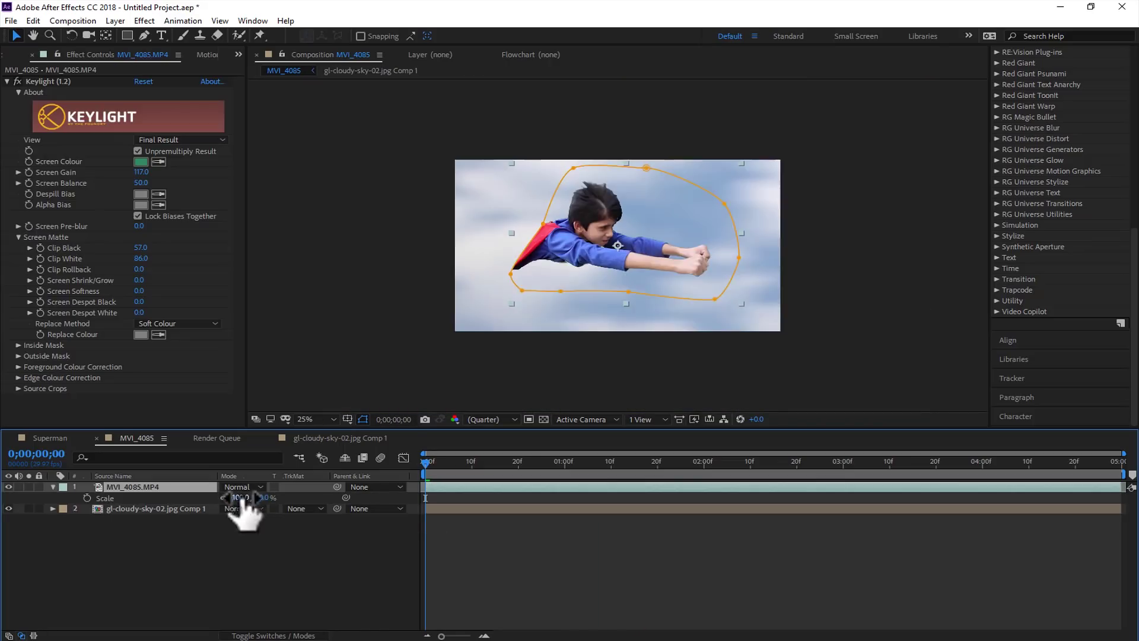
{"action": "left_click_drag", "start_coordinate": [244, 497], "coordinate": [277, 497]}
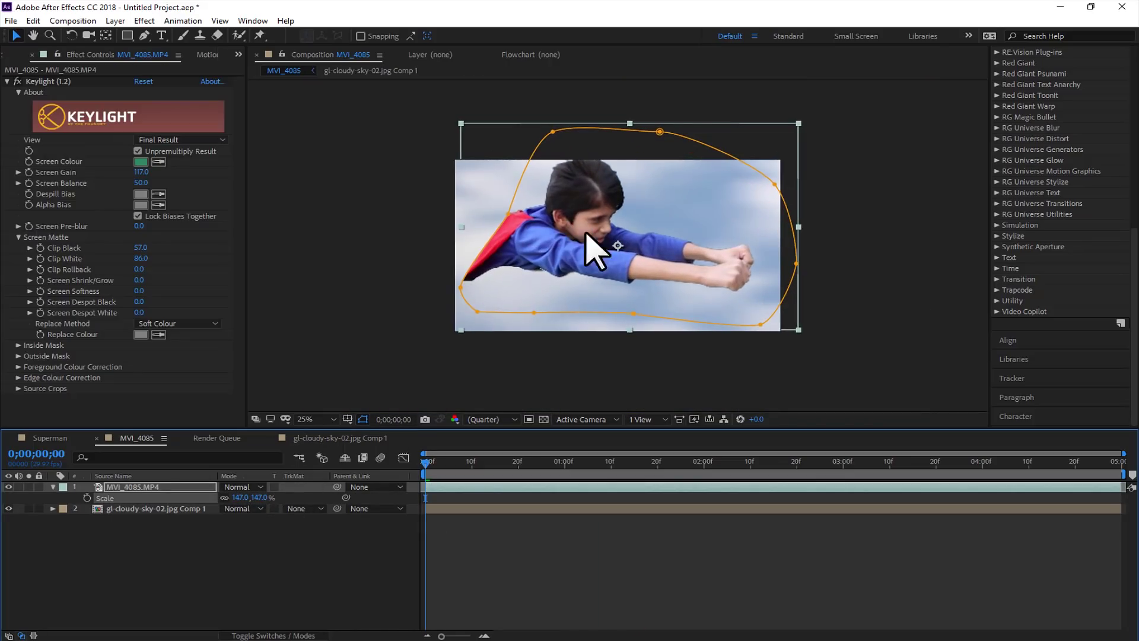
{"action": "left_click_drag", "start_coordinate": [586, 234], "coordinate": [531, 273]}
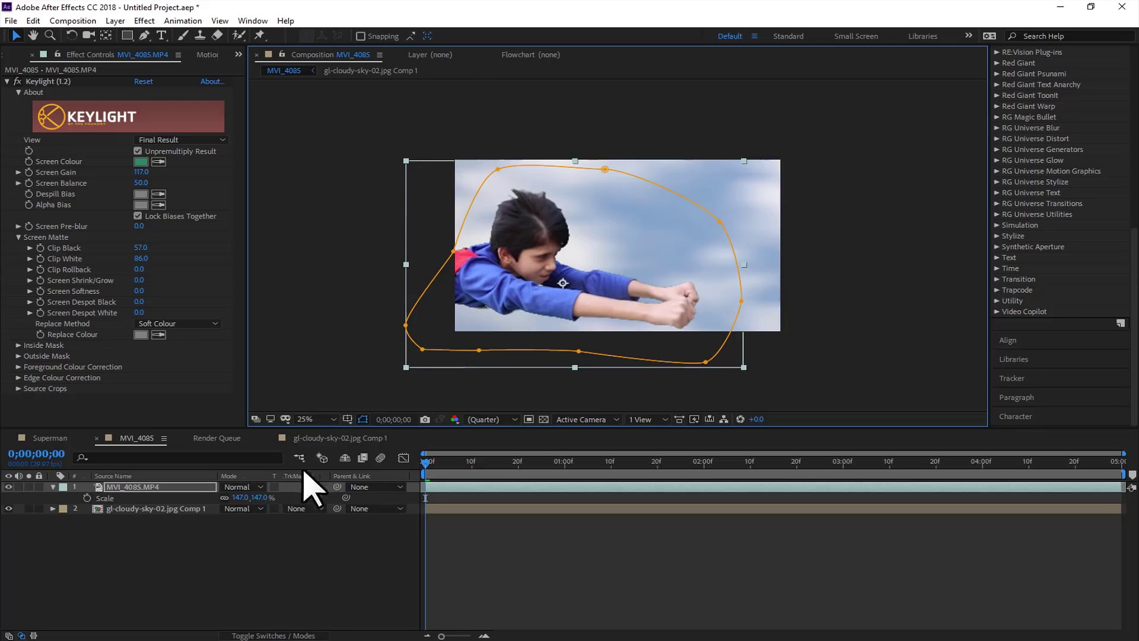
{"action": "left_click_drag", "start_coordinate": [241, 498], "coordinate": [236, 499]}
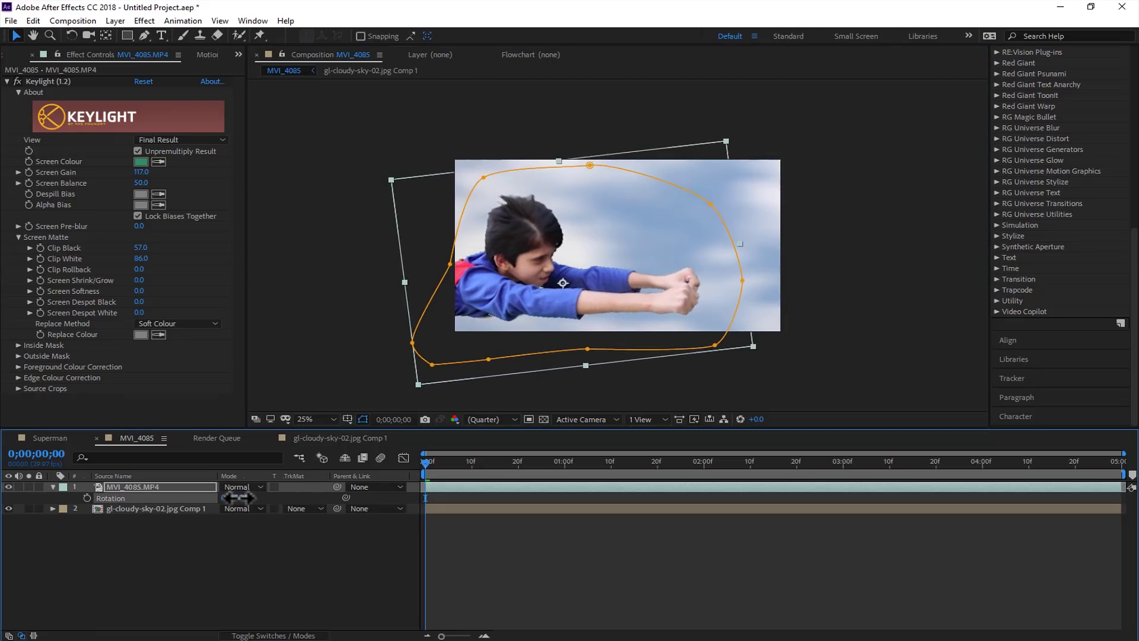
{"action": "key", "text": "space"}
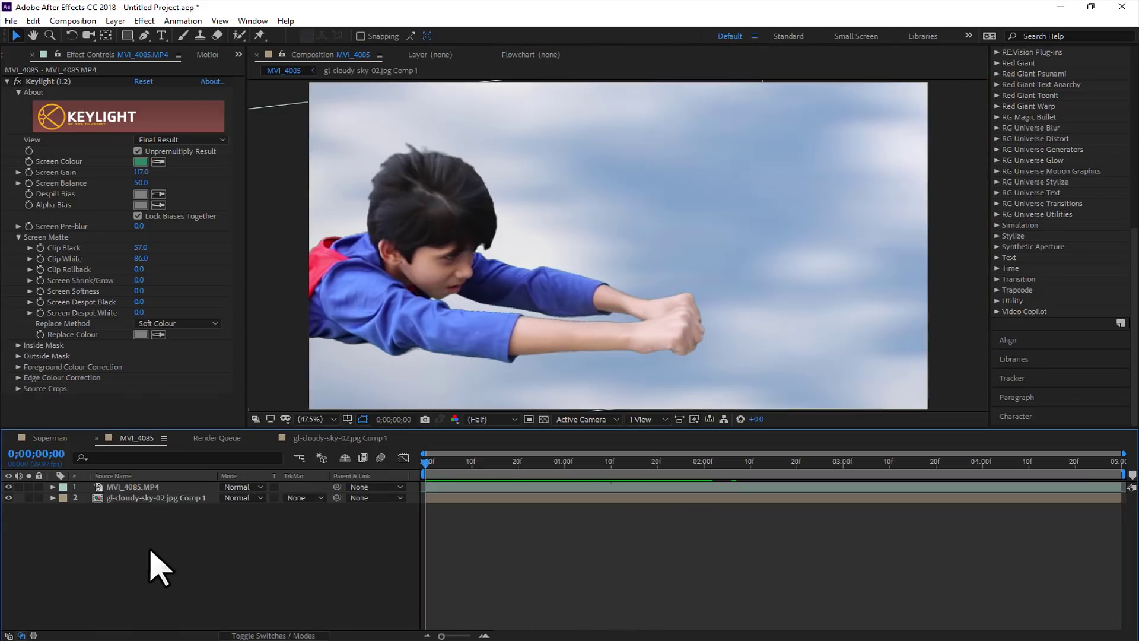
{"action": "key", "text": "space"}
Step: Pre-compose the MVI_4085.MP4 and gl-cloudy-sky-02.jpg Comp 1 layers into a new composition named Final, moving all attributes
{"action": "right_click", "coordinate": [136, 505]}
{"action": "right_click", "coordinate": [116, 484]}
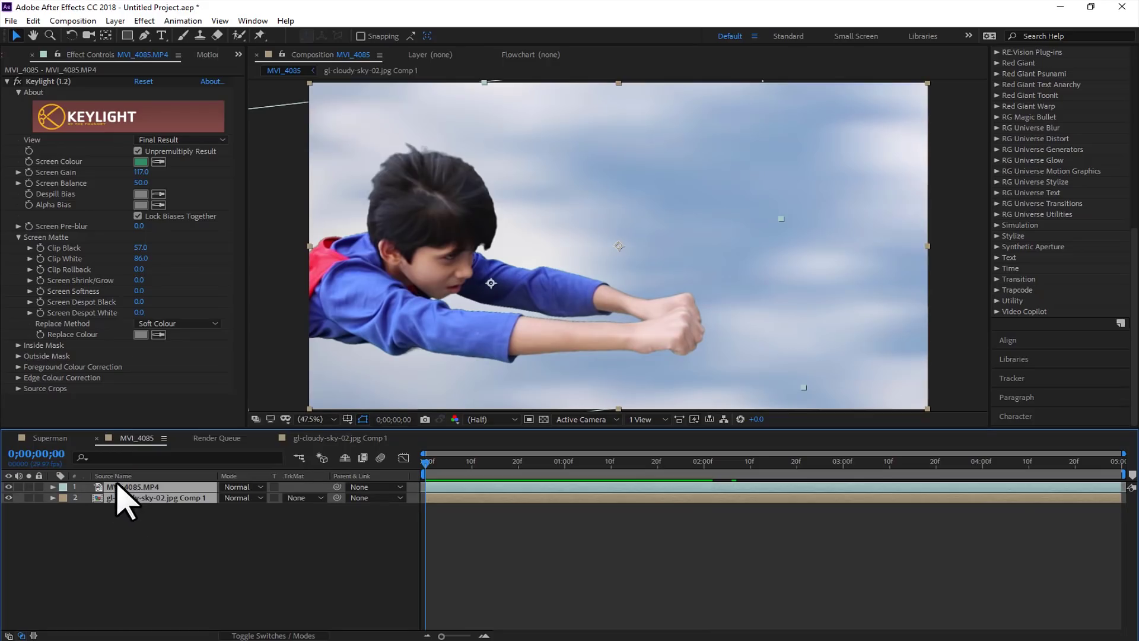
{"action": "right_click", "coordinate": [143, 501]}
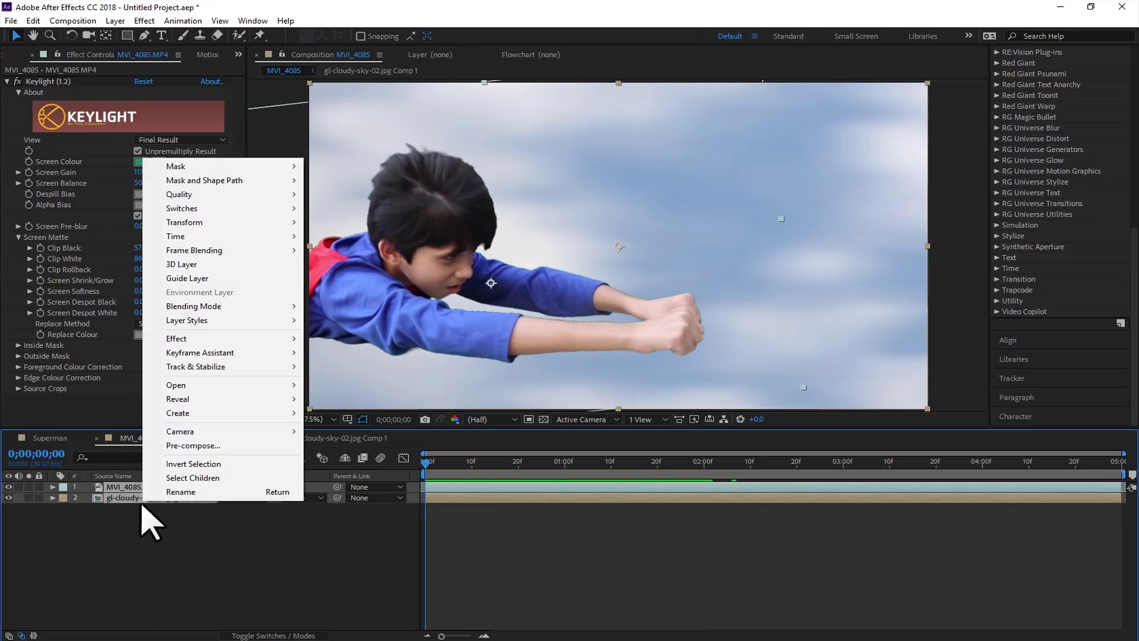
{"action": "left_click", "coordinate": [181, 446]}
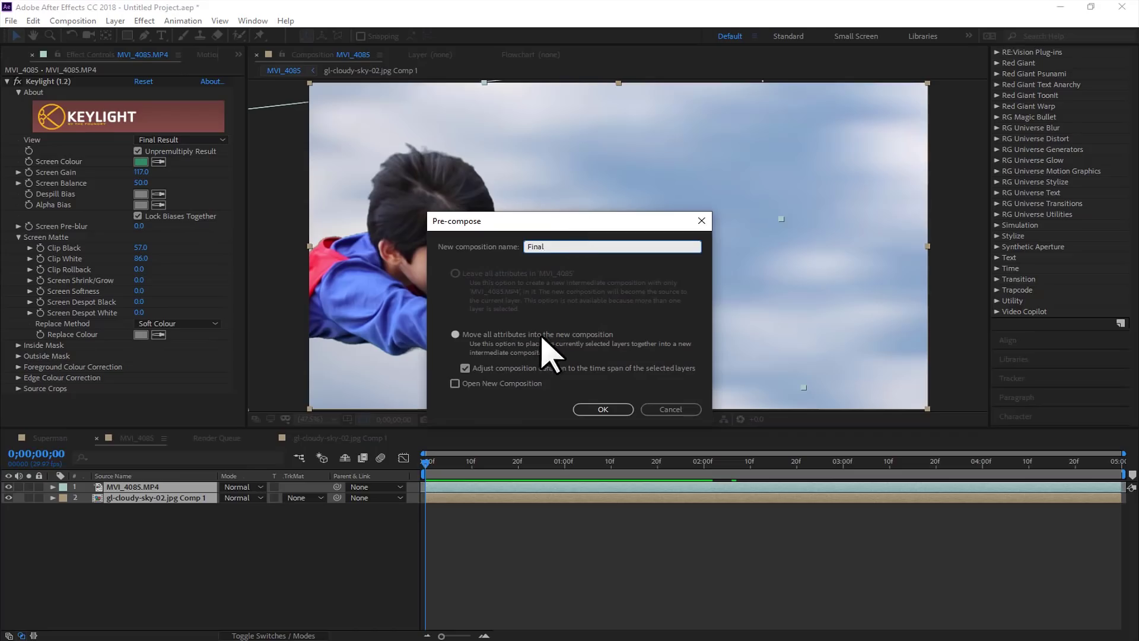
{"action": "left_click", "coordinate": [602, 409]}
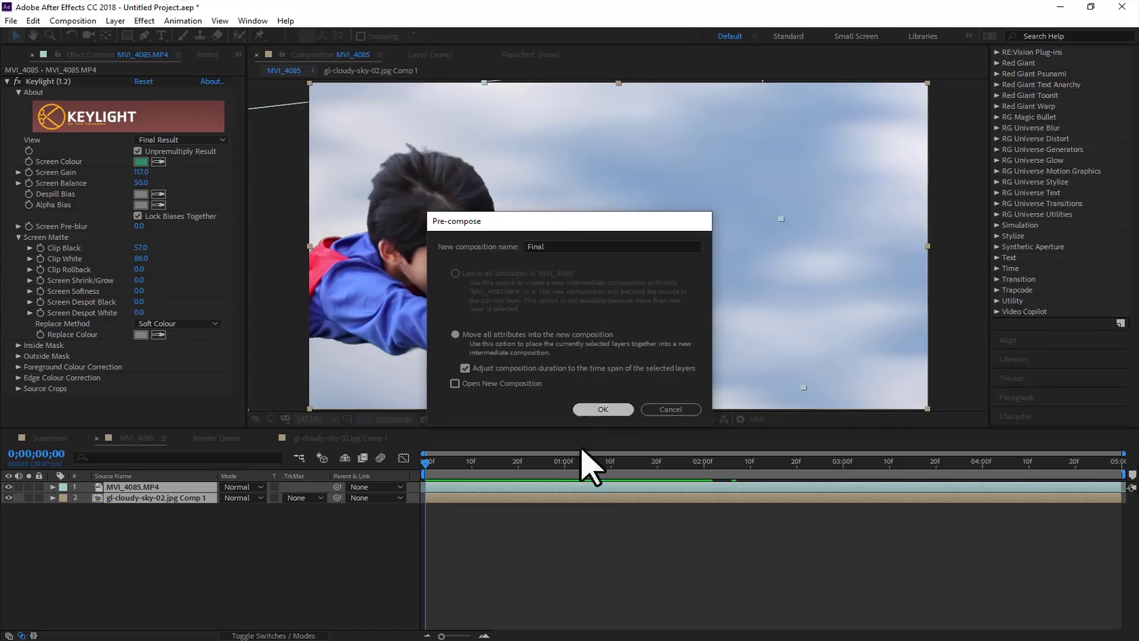
Step: Add the expression wiggle(50,10) to the Final layer's Position and preview the camera shake
{"action": "key", "text": "p"}
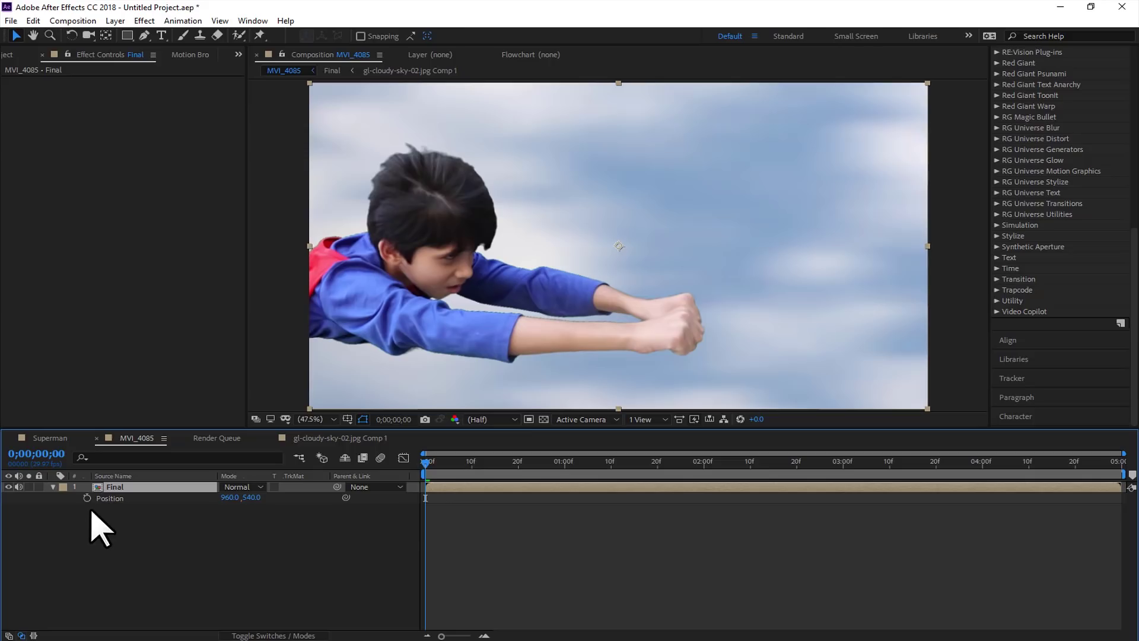
{"action": "left_click", "coordinate": [87, 498], "text": "alt"}
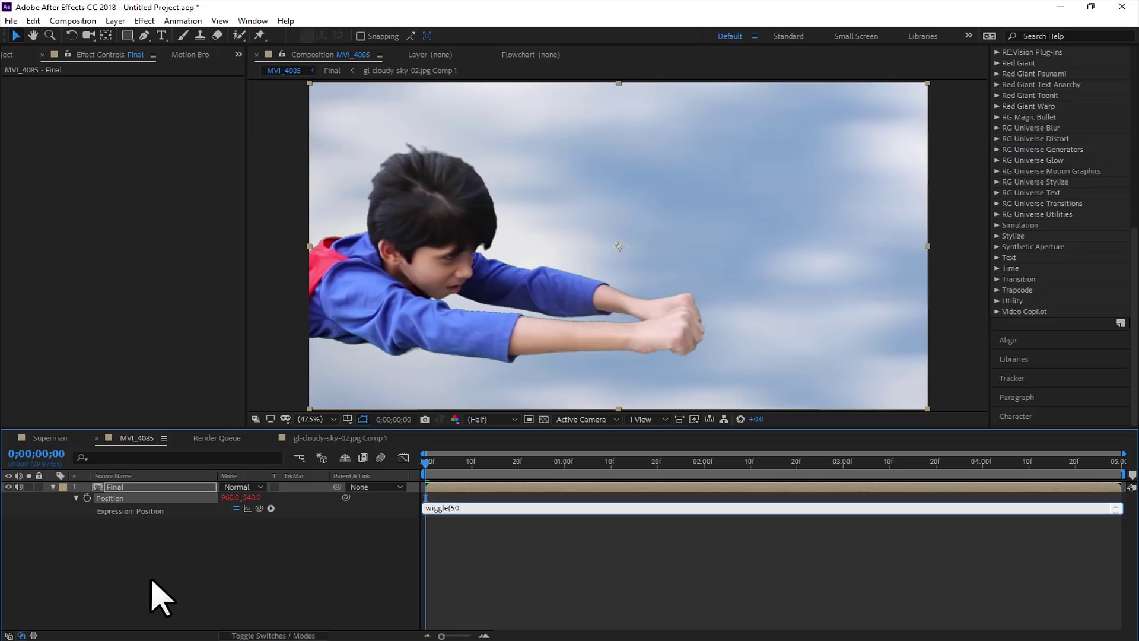
{"action": "left_click_drag", "start_coordinate": [451, 507], "coordinate": [461, 505]}
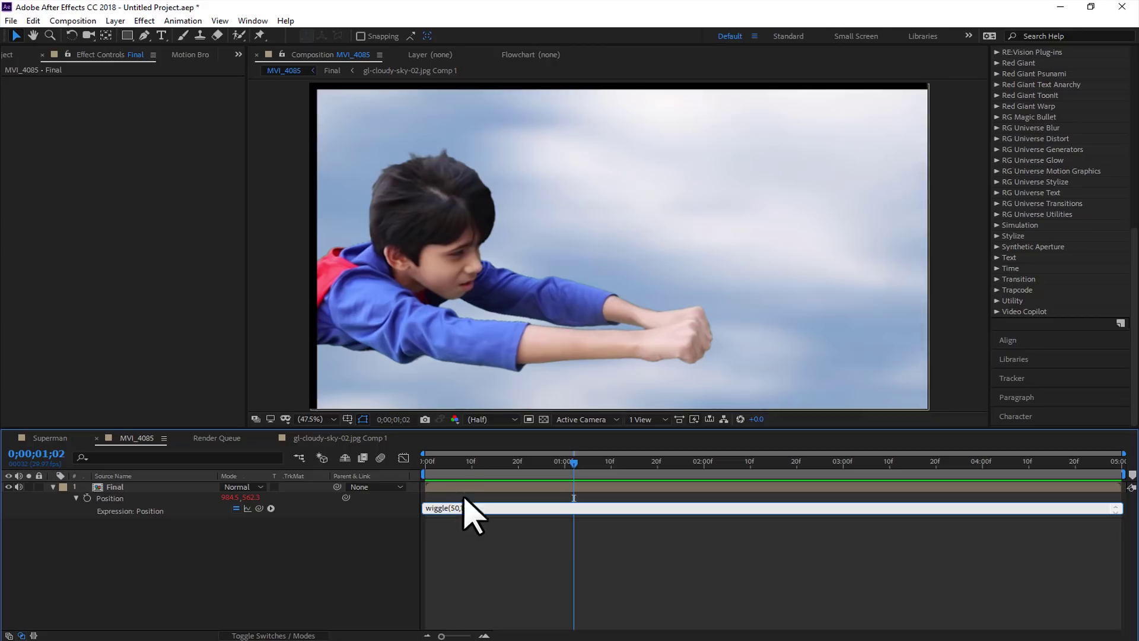
{"action": "key", "text": "KP_Enter"}
{"action": "key", "text": "space"}
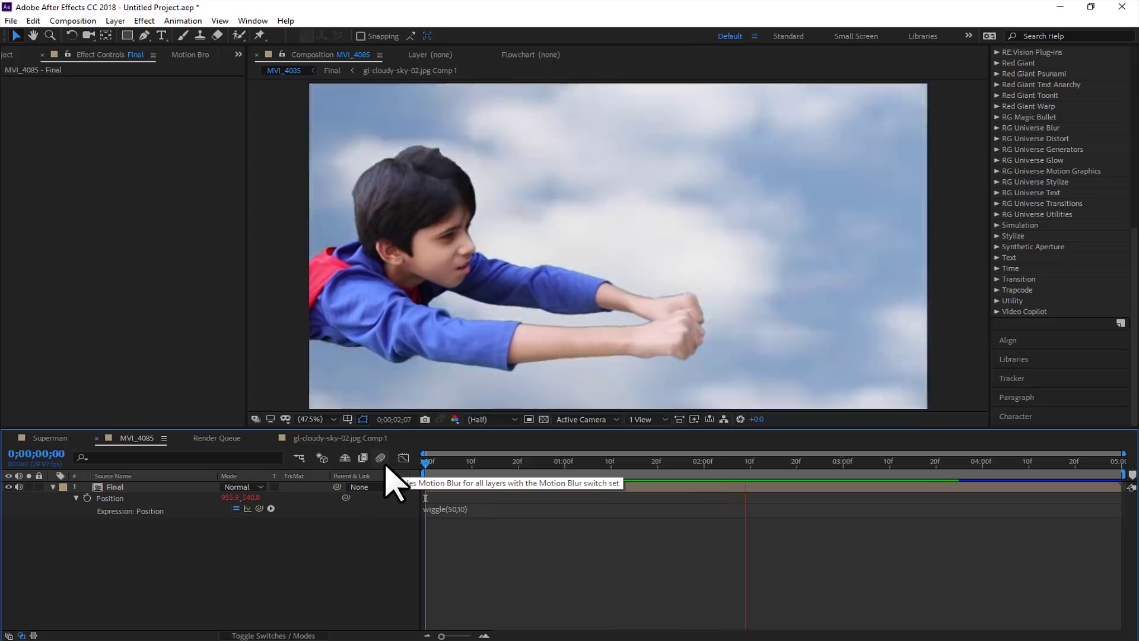
{"action": "left_click", "coordinate": [386, 466]}
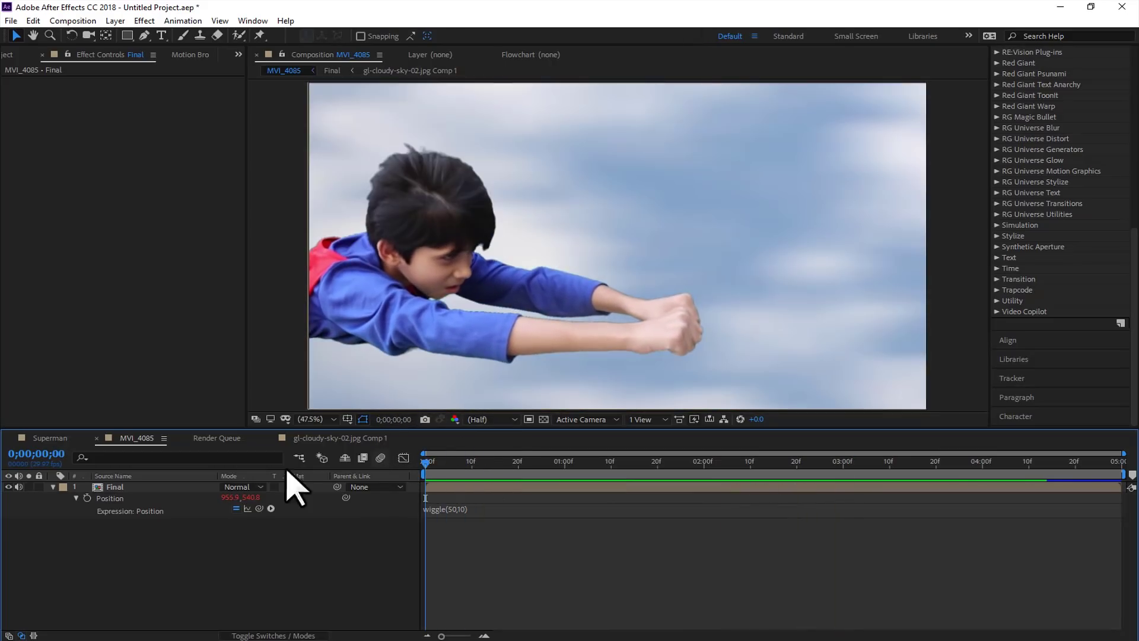
{"action": "left_click", "coordinate": [157, 487]}
{"action": "key", "text": "s"}
{"action": "left_click_drag", "start_coordinate": [240, 498], "coordinate": [246, 499]}
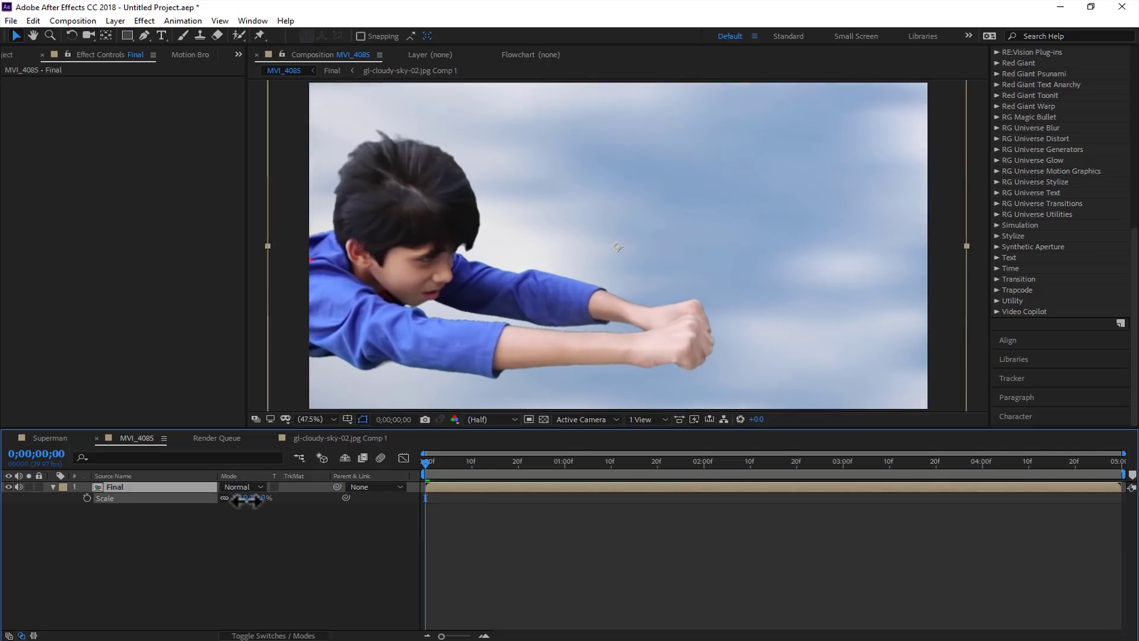
{"action": "key", "text": "ctrl+z"}
Step: Apply Motion Tile to the Final layer with Output Width 320, Output Height 190 and Mirror Edges enabled, and scrub to check the frame edges
{"action": "key", "text": "ctrl+space"}
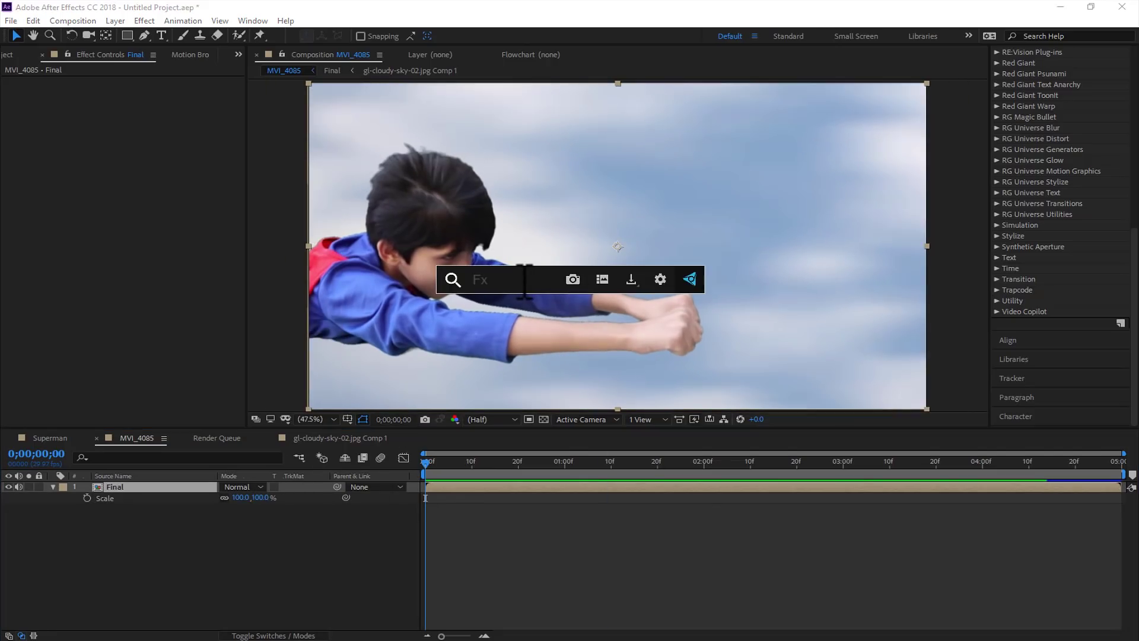
{"action": "type", "text": "motion"}
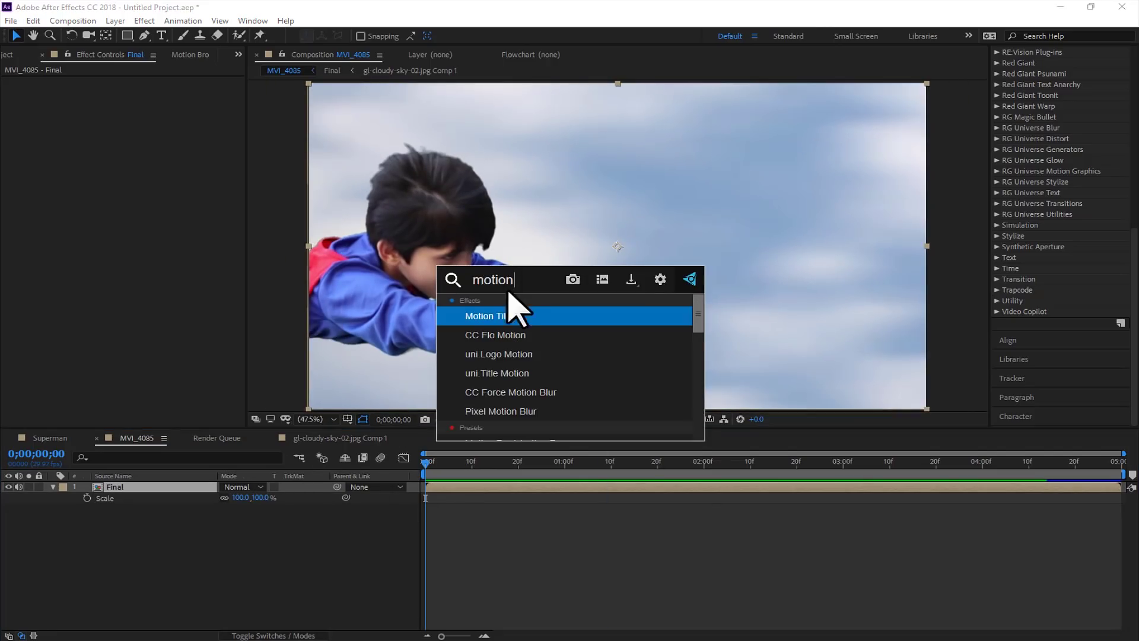
{"action": "left_click", "coordinate": [505, 316]}
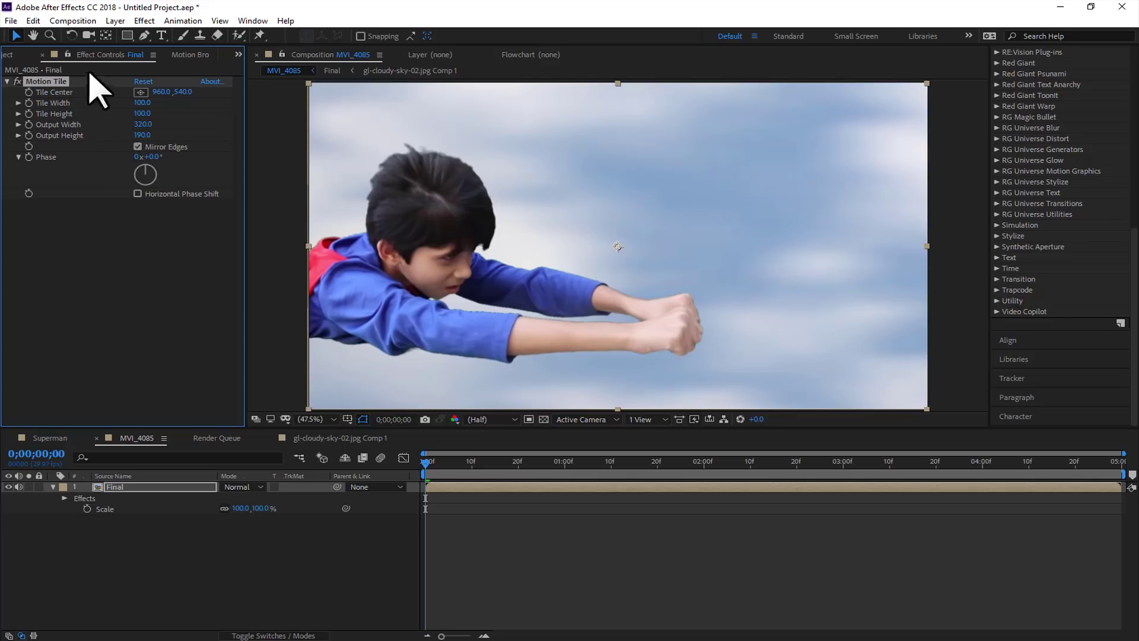
{"action": "left_click_drag", "start_coordinate": [425, 462], "coordinate": [867, 475]}
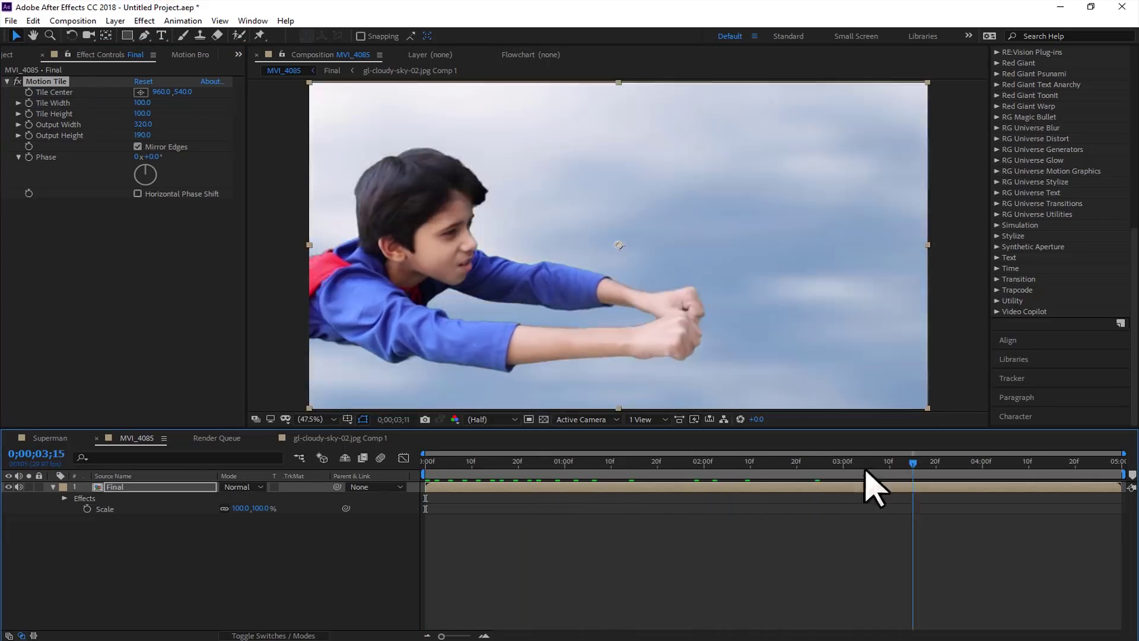